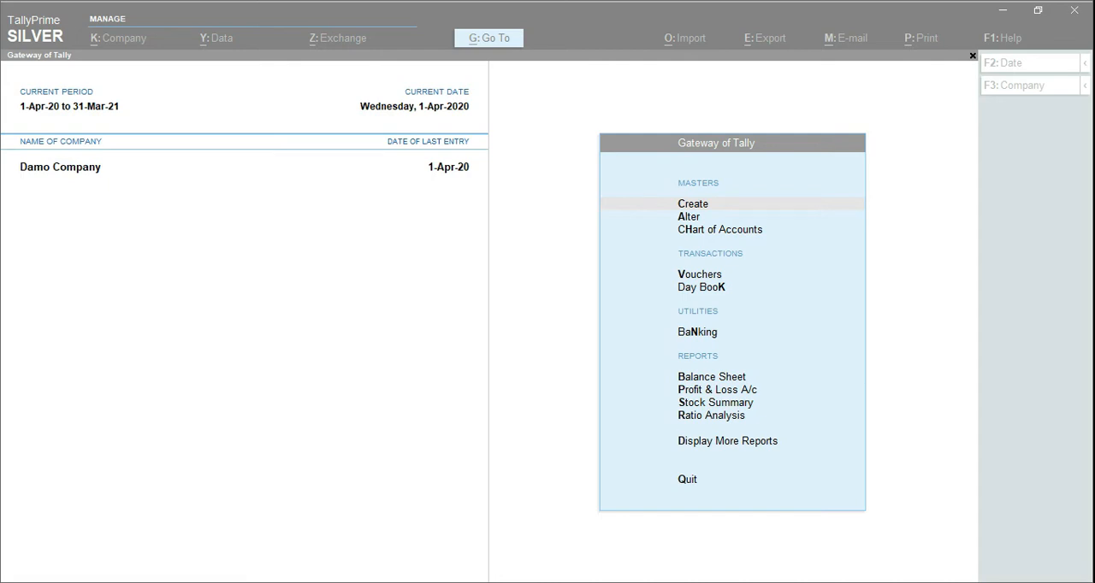
Start creating a new company and name it TCS on Sales
left_click(479, 332)
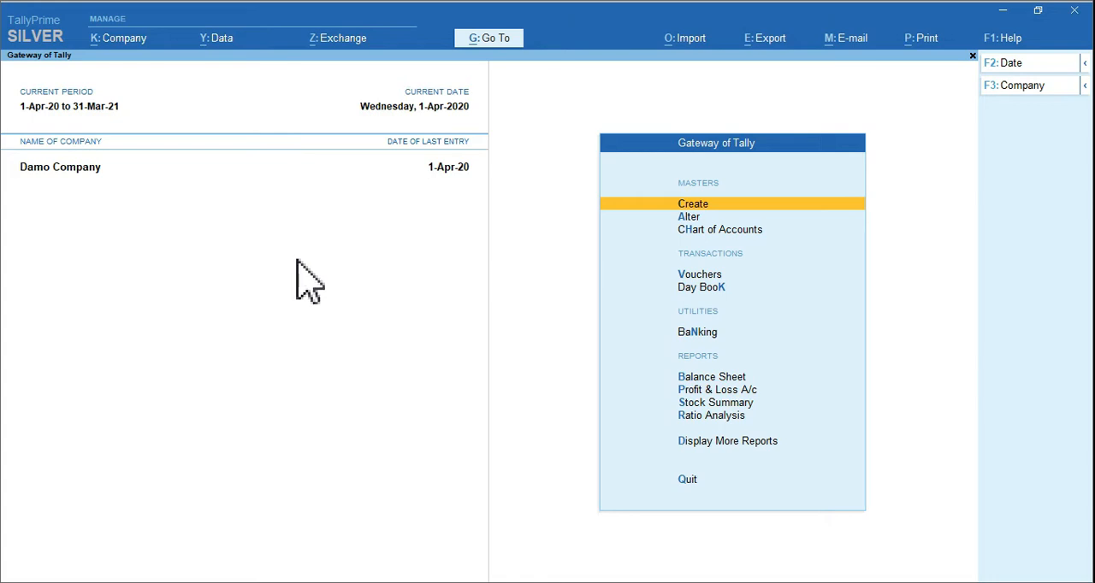
key("ctrl")
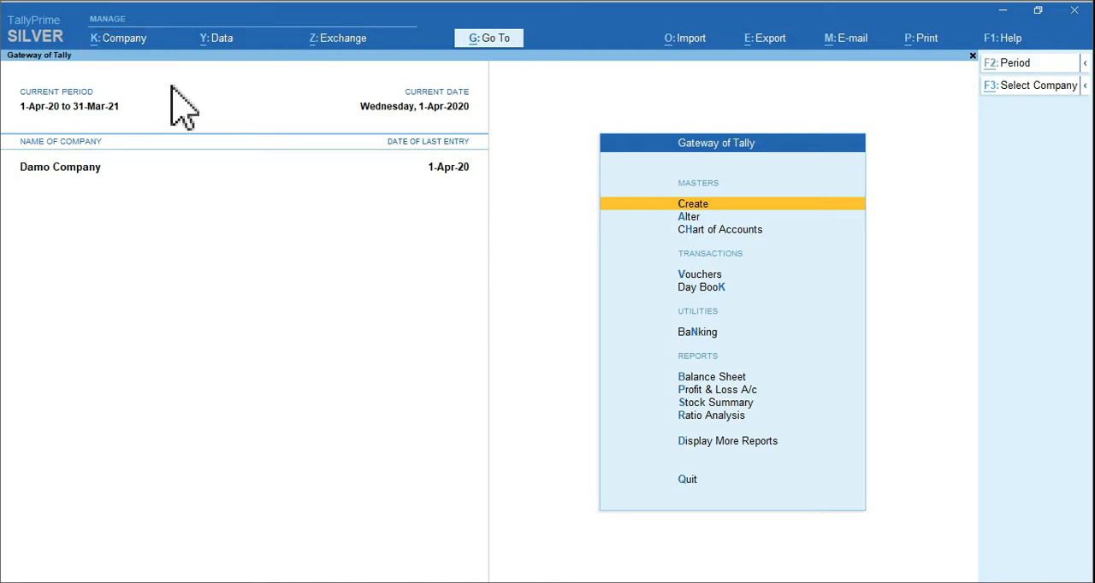
left_click(167, 38)
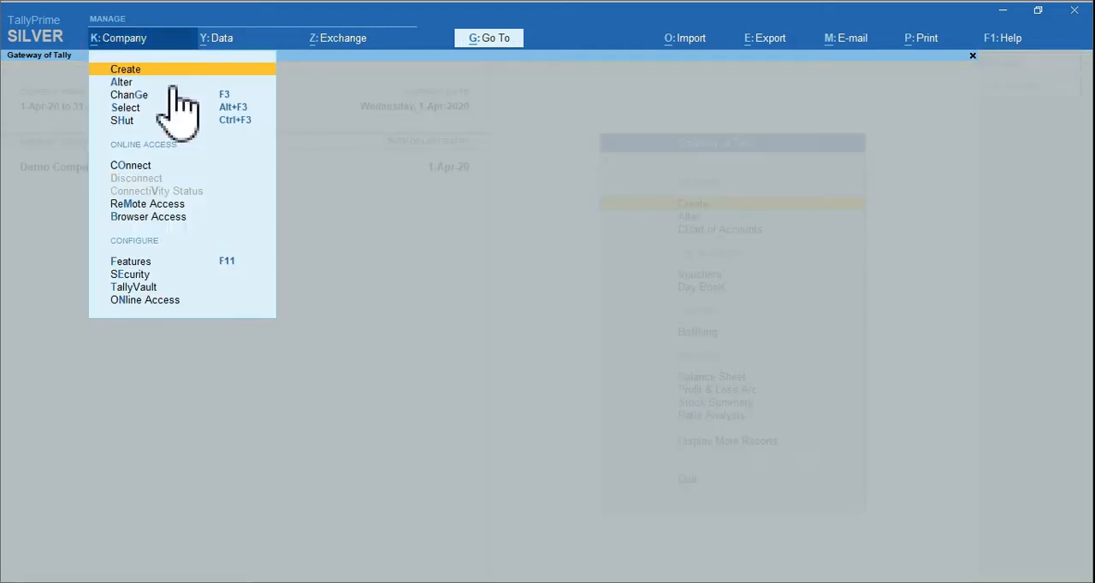
left_click(130, 73)
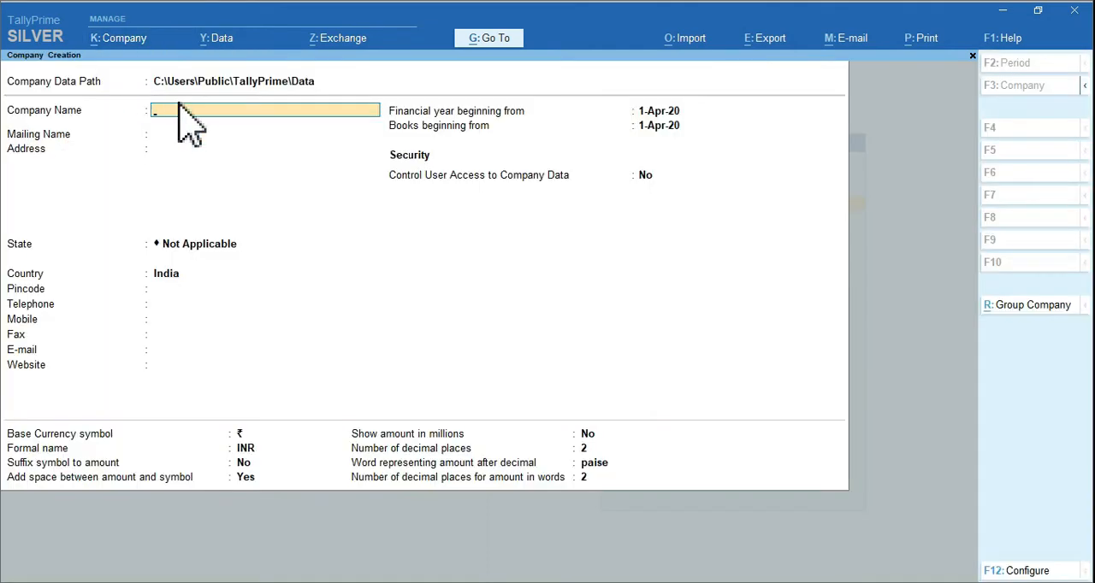
left_click(178, 112)
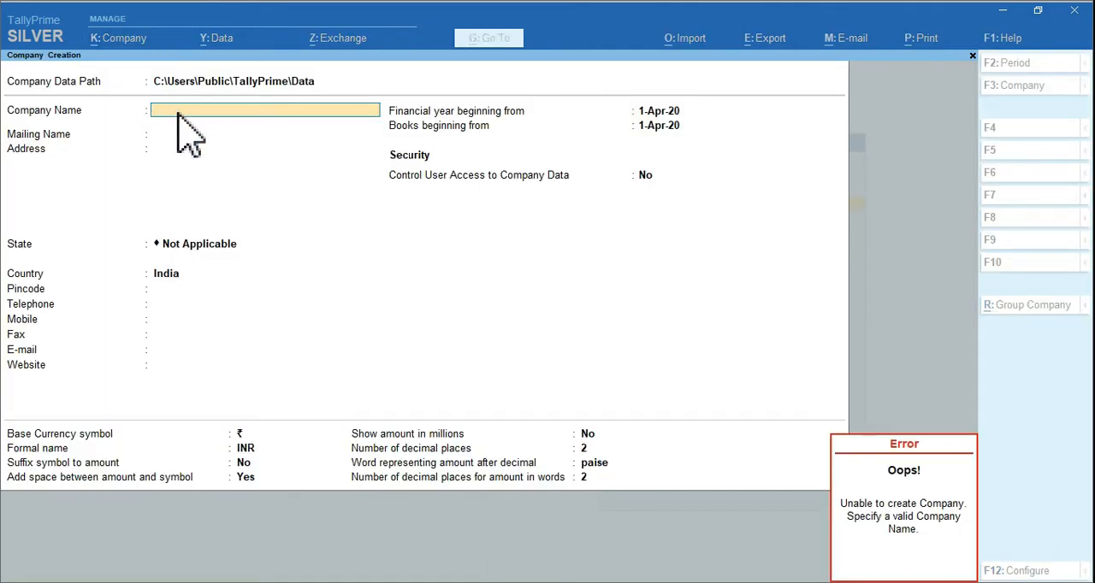
type("TCS on Sales")
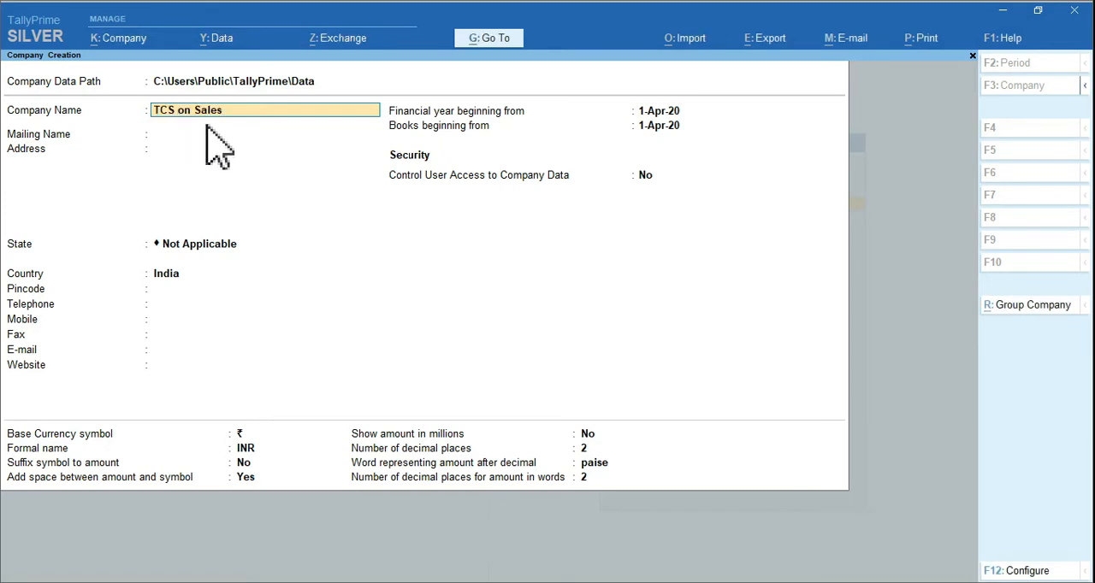
key("Return")
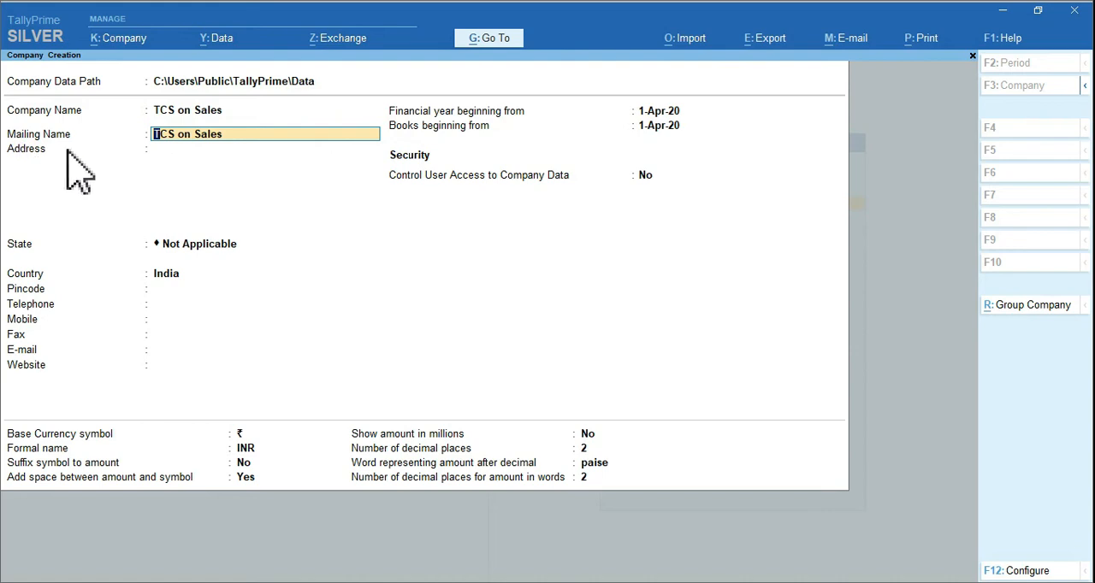
Keep the mailing name, leave the address blank, and set the company's state to West Bengal
key("Return")
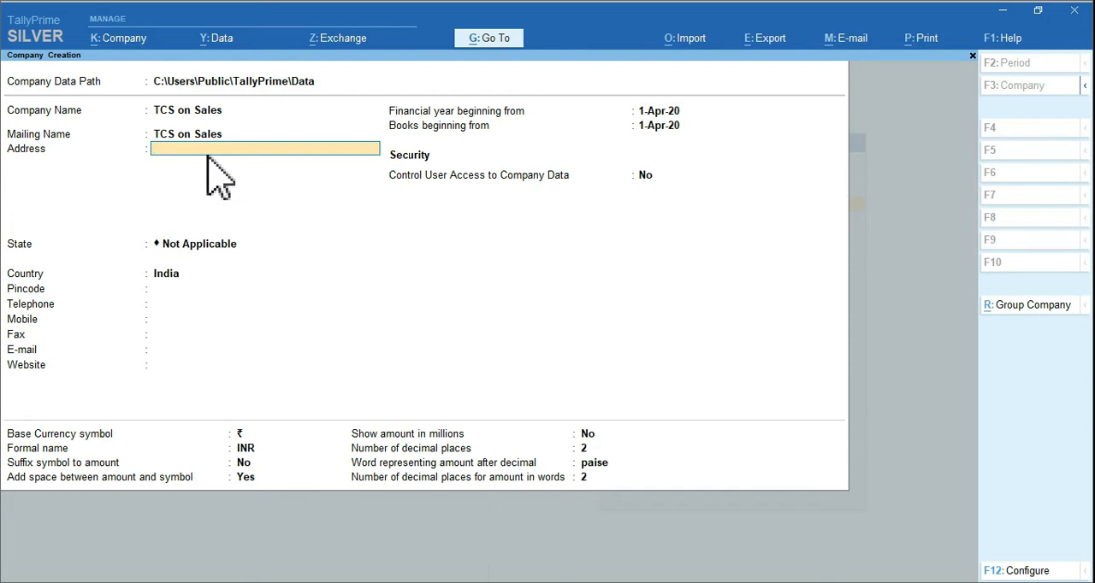
key("Return")
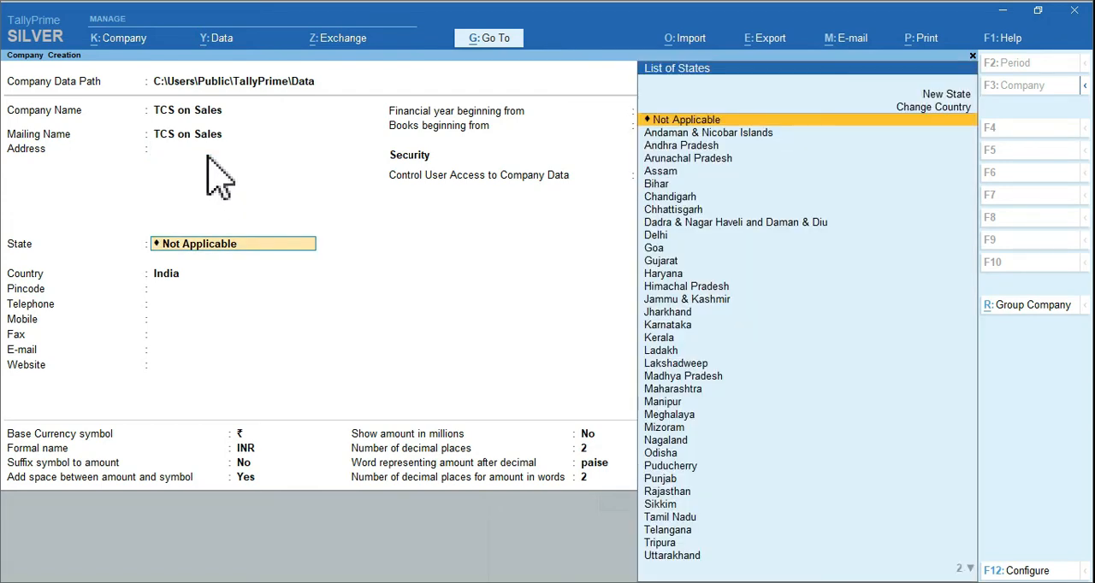
type("w")
key("Return")
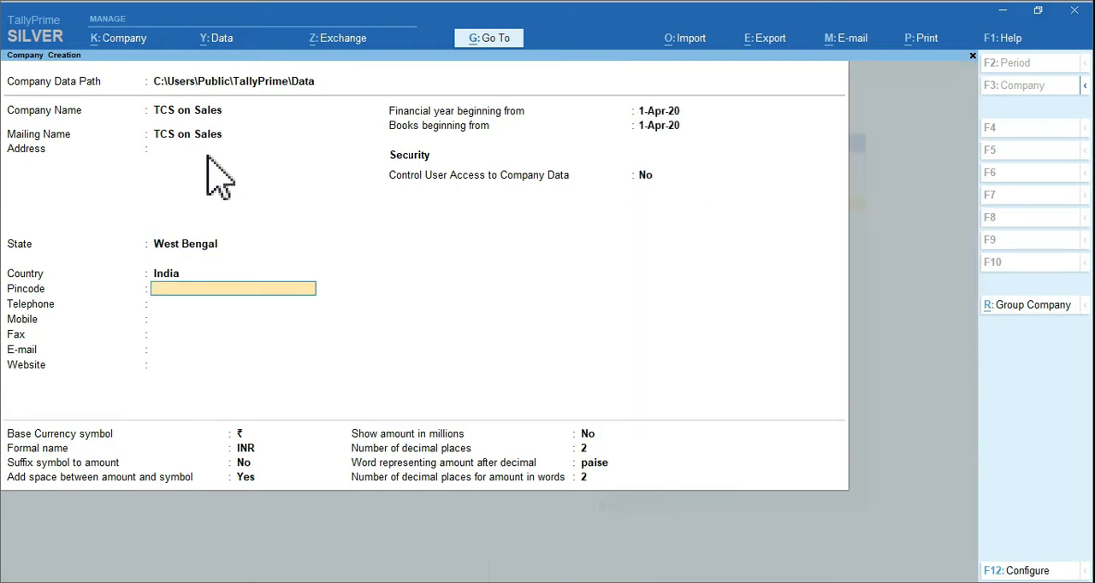
Leave the contact details blank, keep both start dates at 1-Apr-20 and user access control at No, and save the company
key("Return")
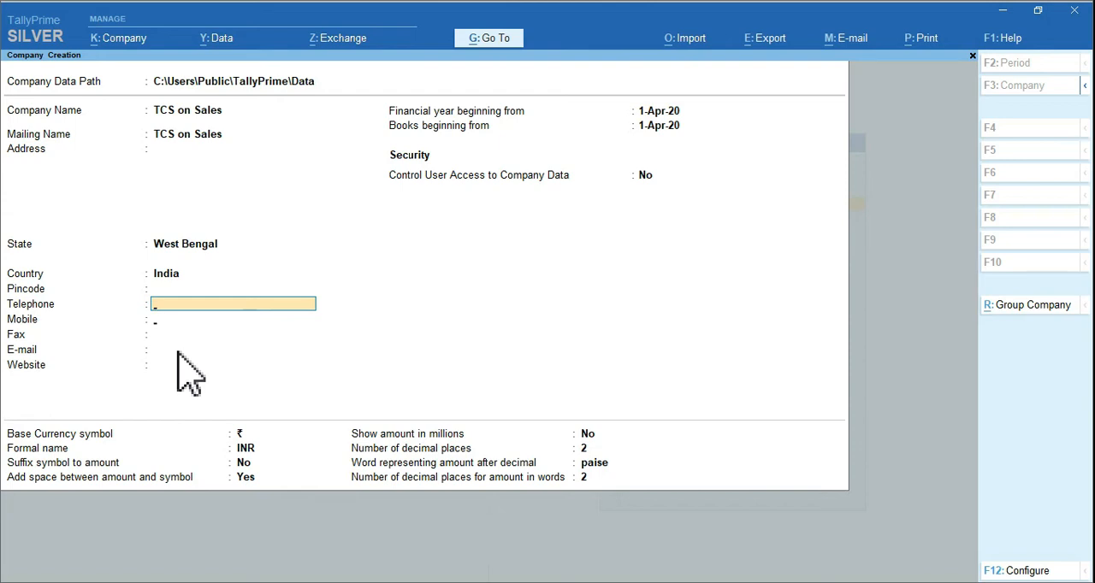
key("Return")
key("Return")
key("Return")
key("Return")
key("Return")
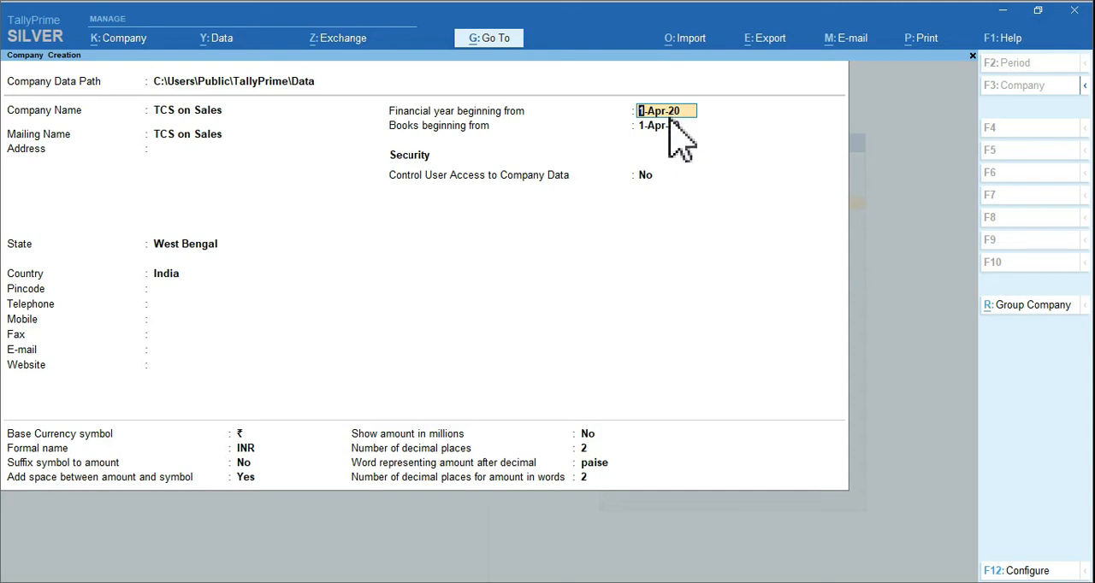
key("Return")
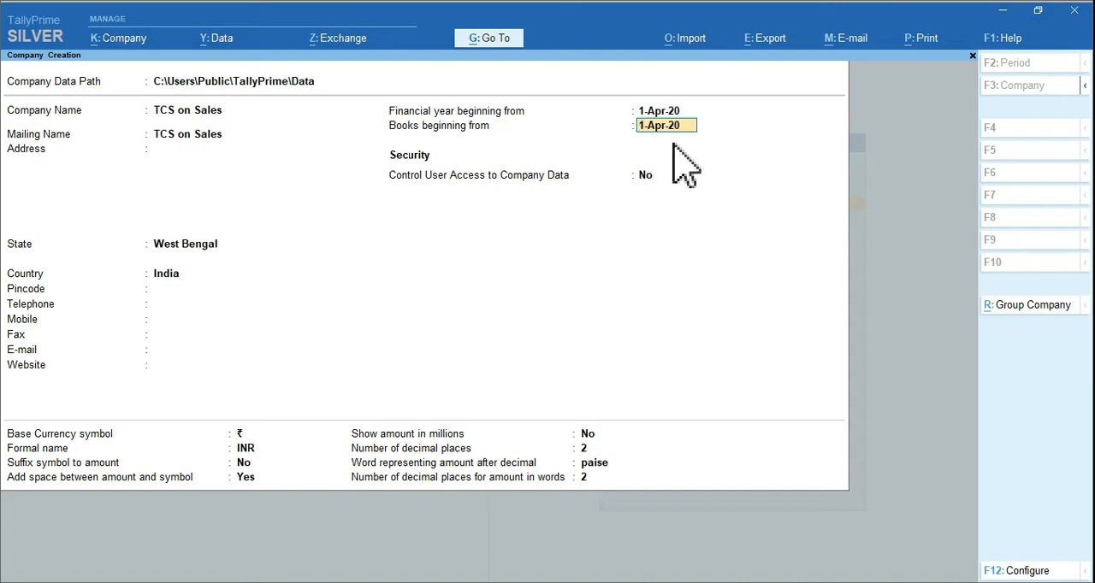
key("Return")
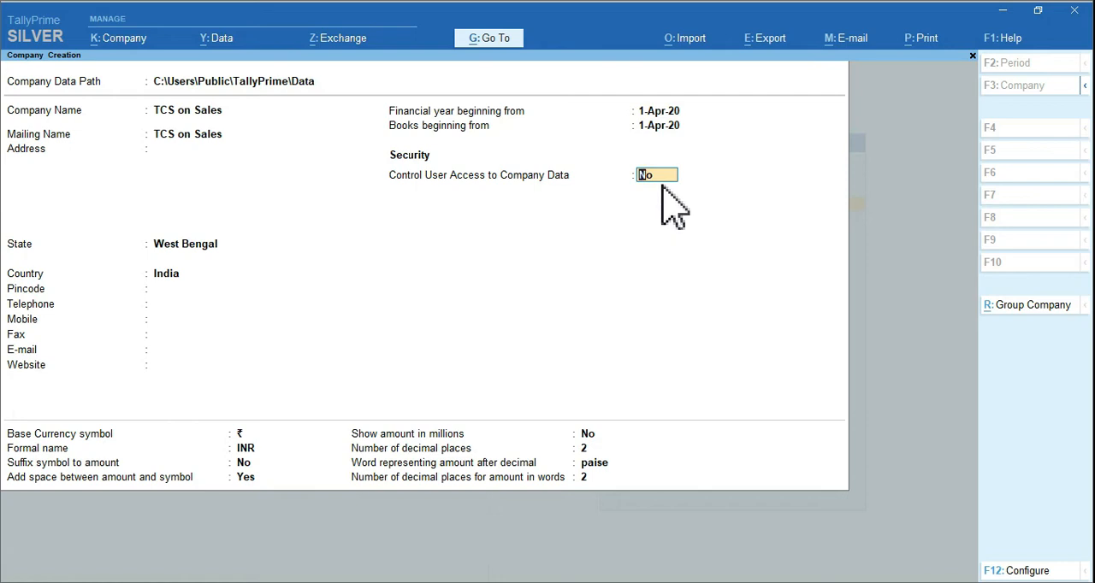
key("Return")
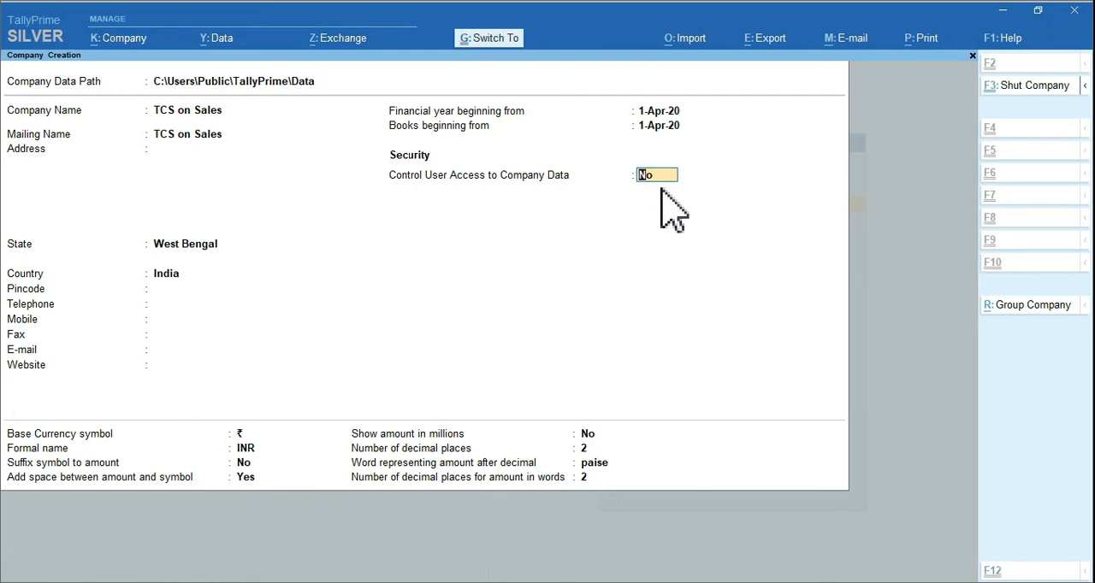
Enable Goods and Services Tax (GST) for the new company and accept the default GST details
mouse_move(401, 122)
left_mouse_down()
mouse_move(530, 149)
mouse_move(597, 149)
left_mouse_up()
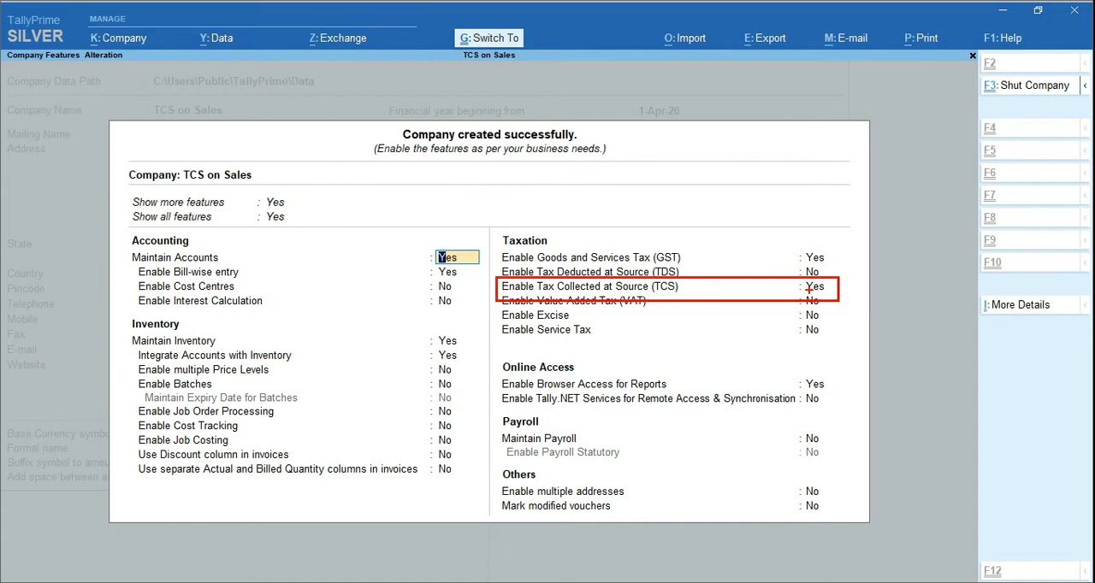
left_click(812, 257)
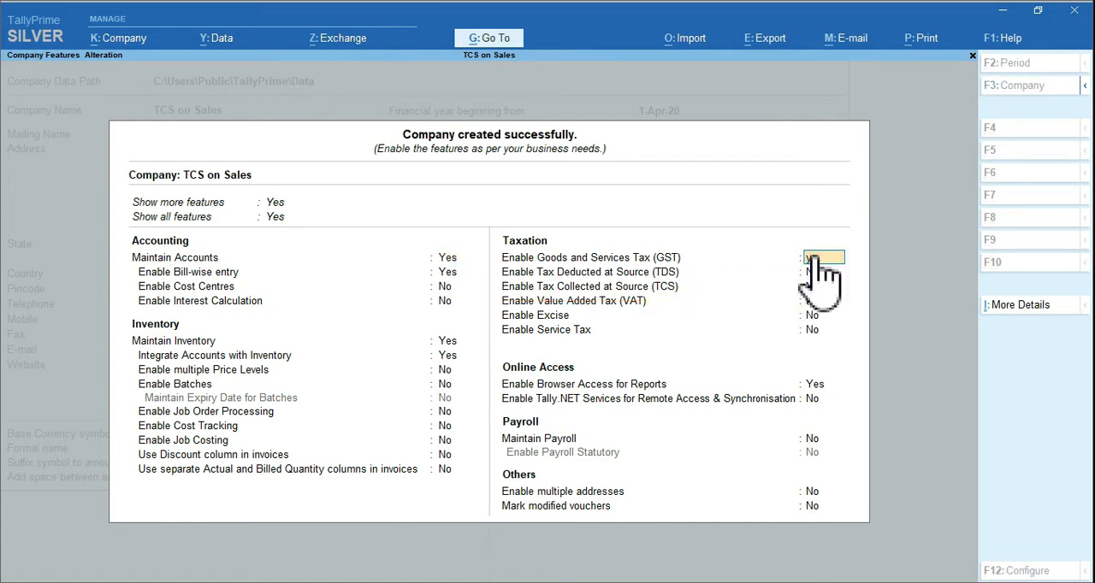
key("Return")
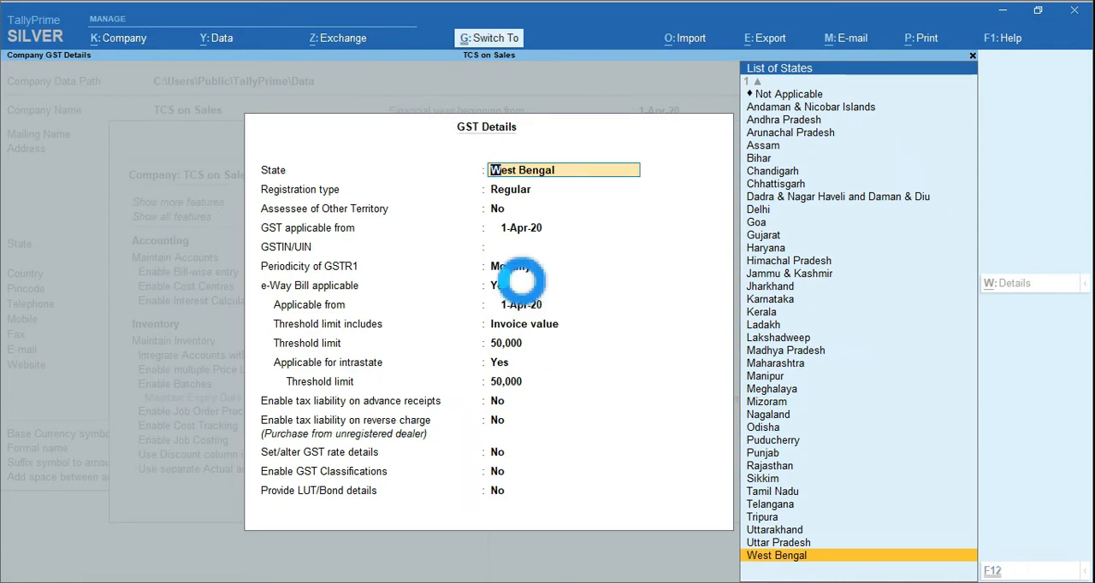
key("ctrl+a")
Enable Tax Collected at Source (TCS), leave both TAN fields blank, and set the collector type to Individual/HUF
left_click(812, 287)
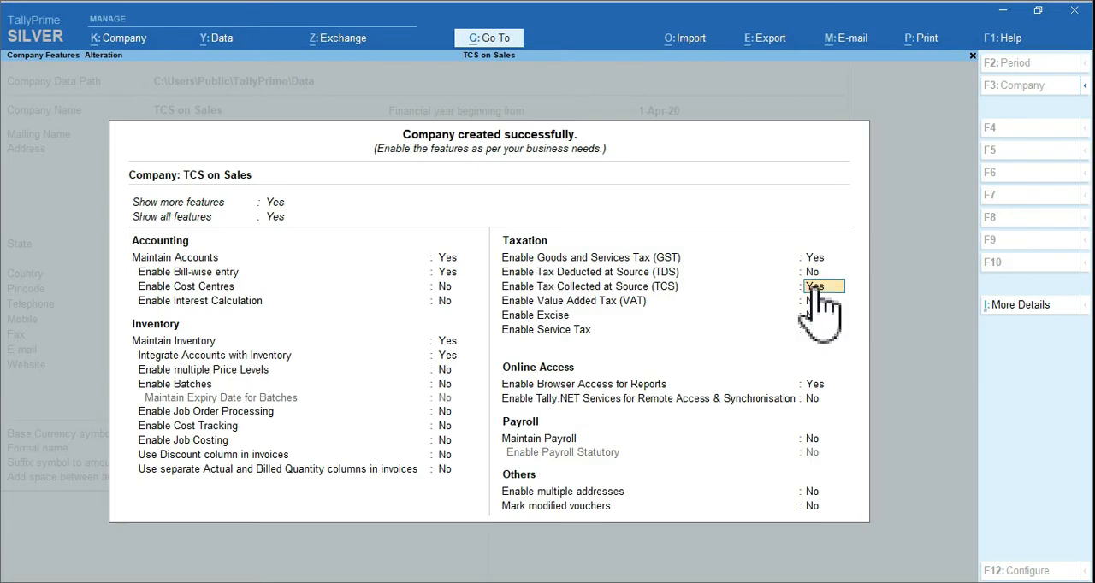
key("Return")
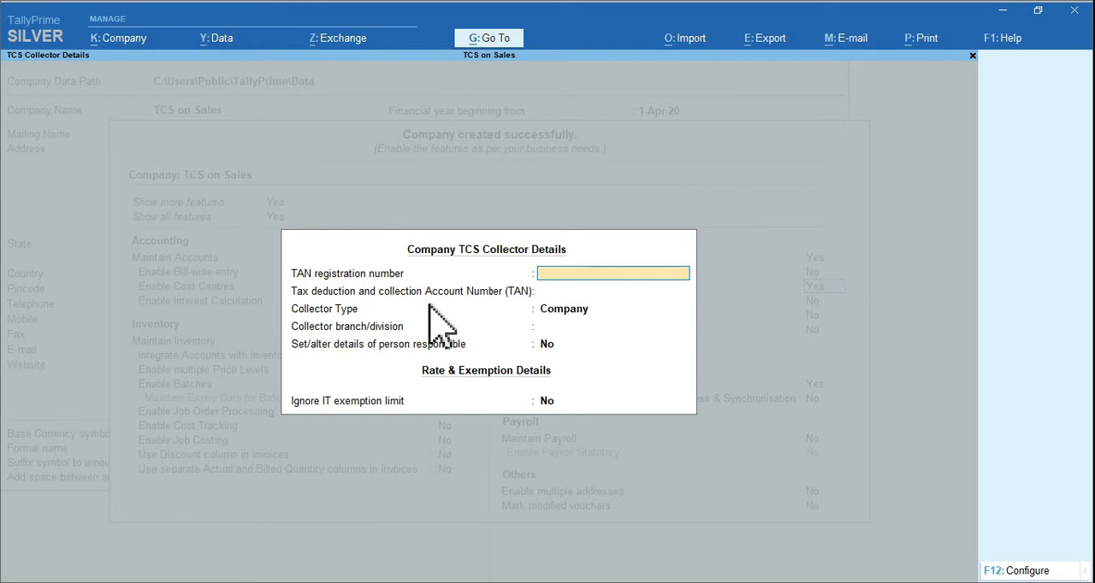
key("Return")
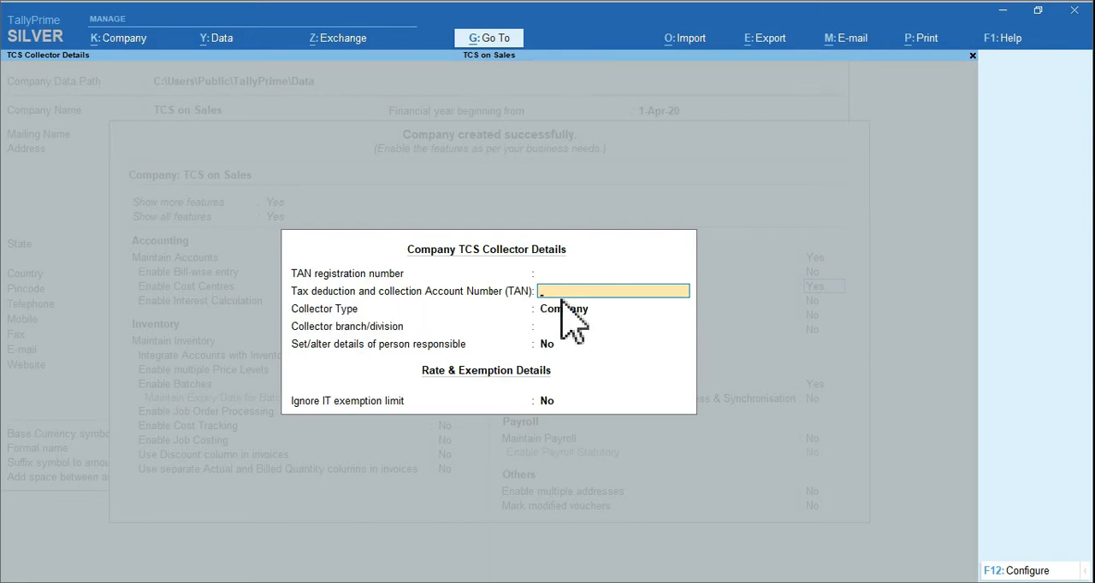
key("Return")
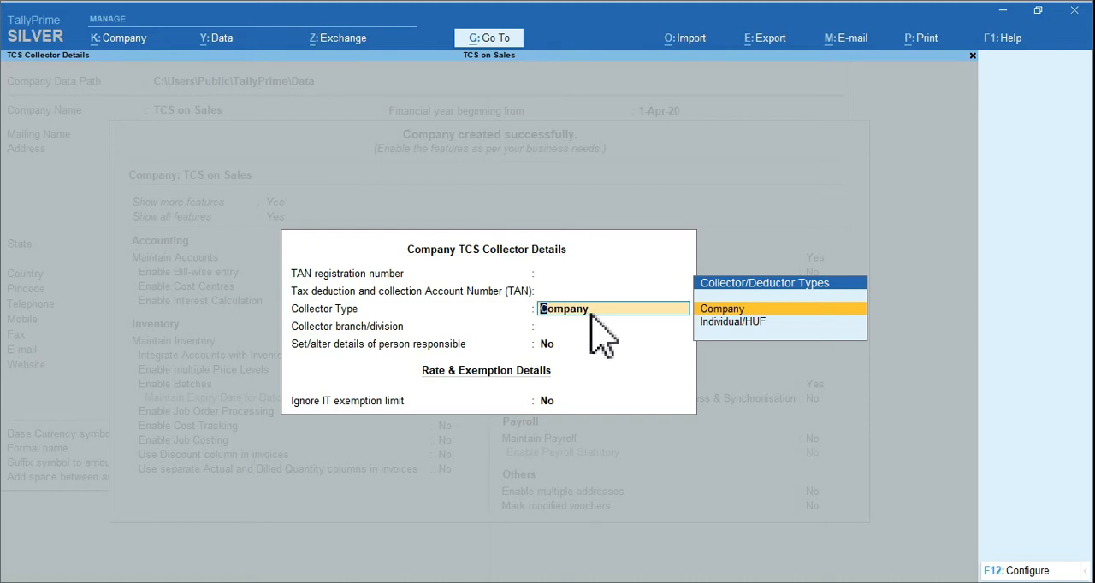
key("Down")
key("Return")
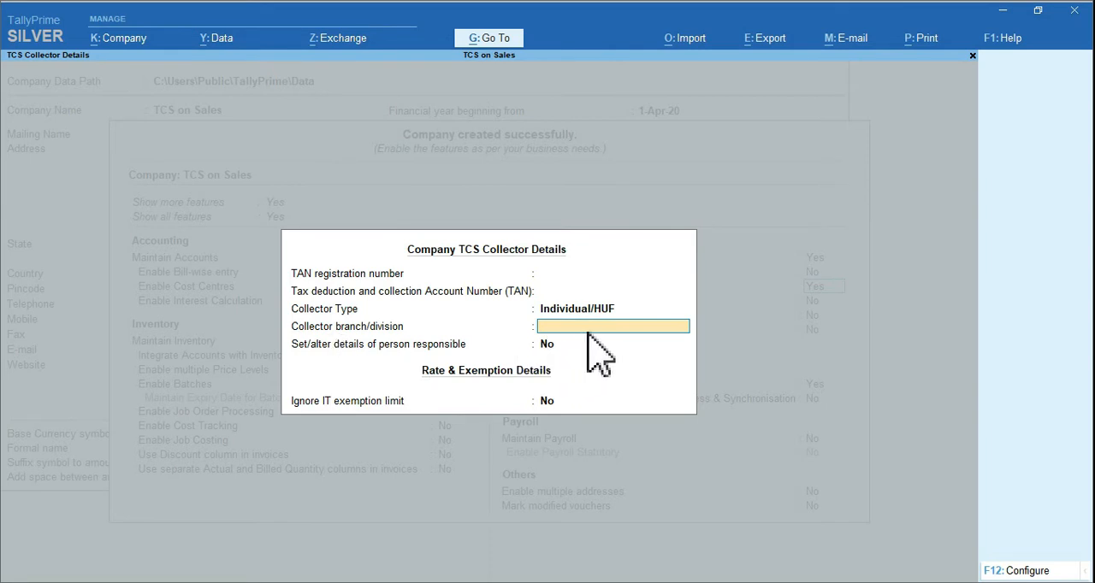
Leave the collector branch blank, keep the remaining TCS options at No, and save the collector details and company features
key("Return")
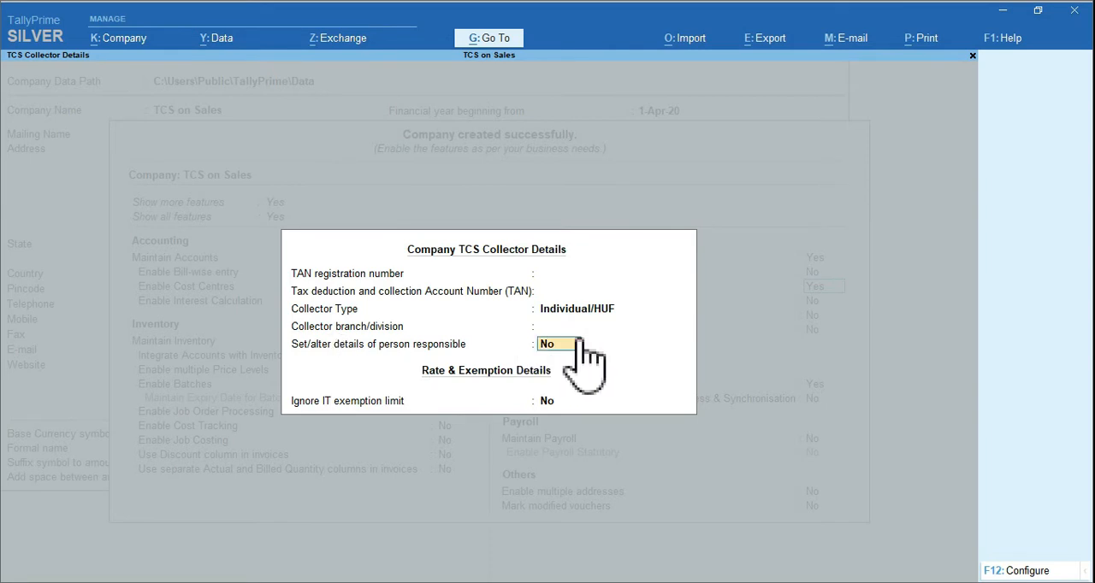
key("Return")
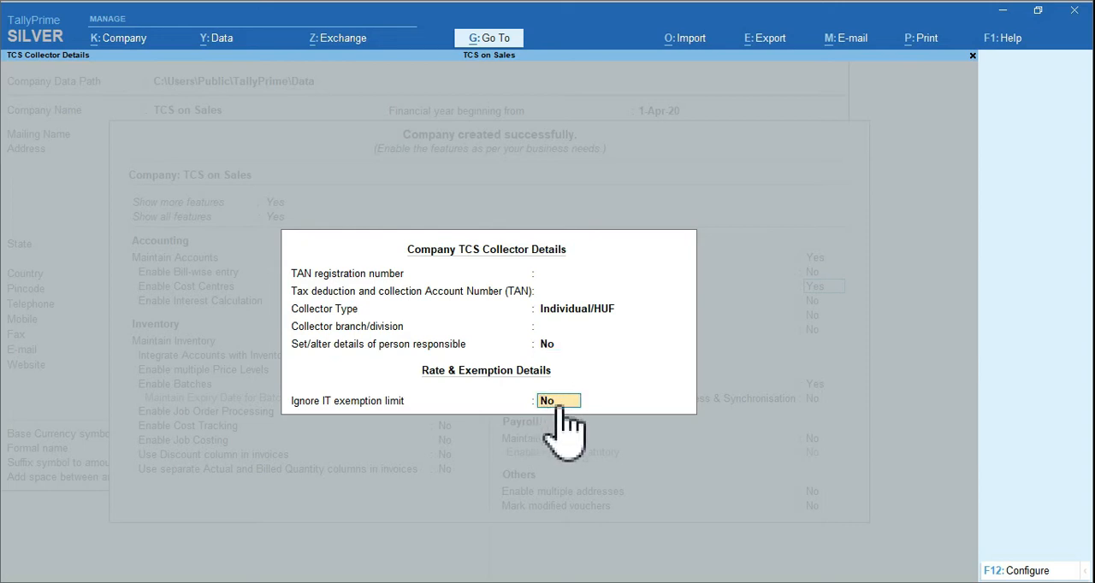
key("ctrl")
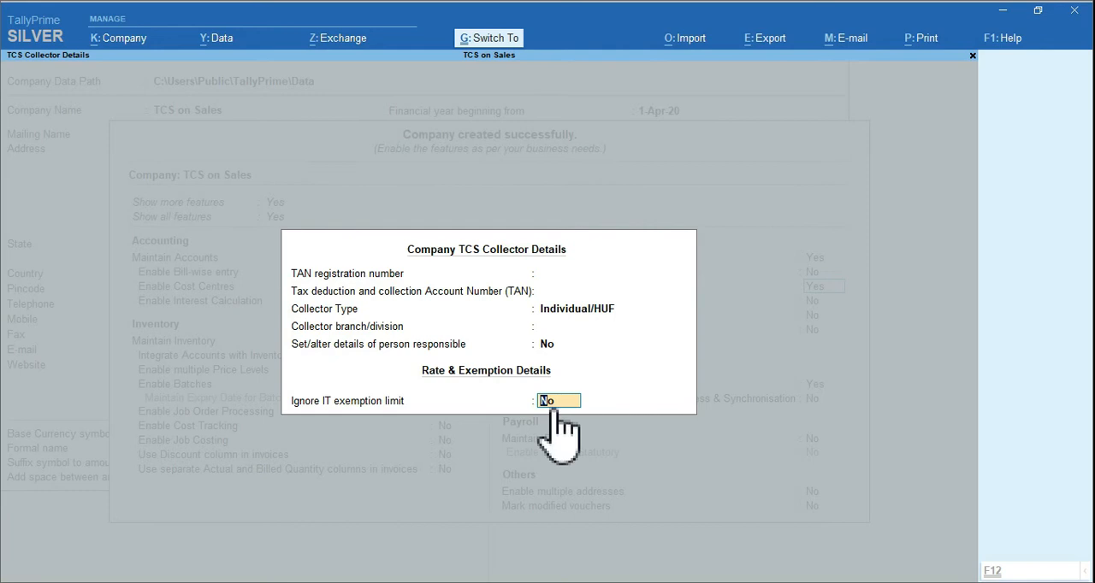
key("ctrl+a")
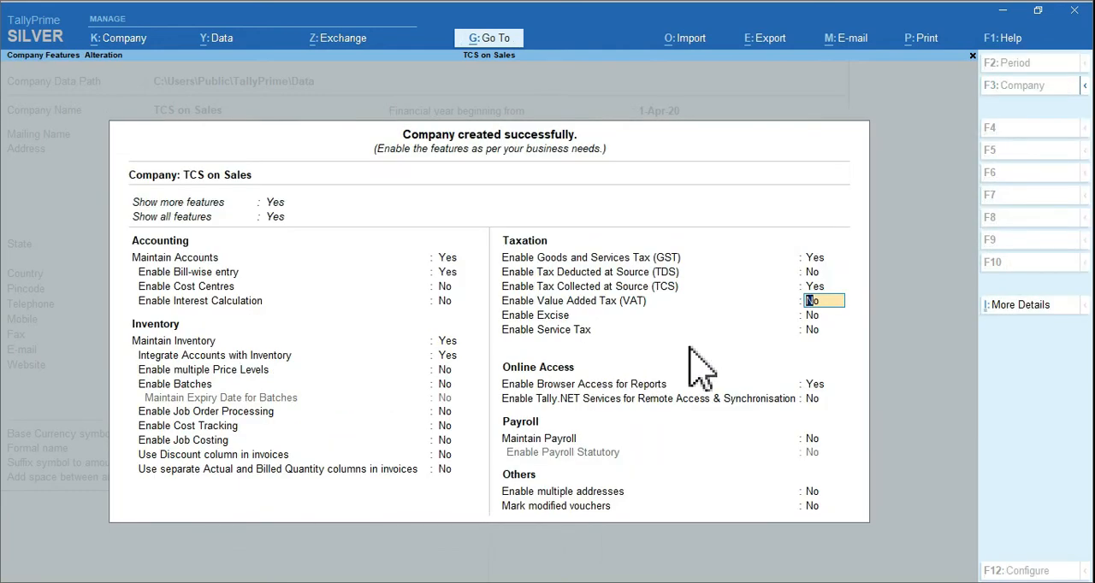
key("ctrl+a")
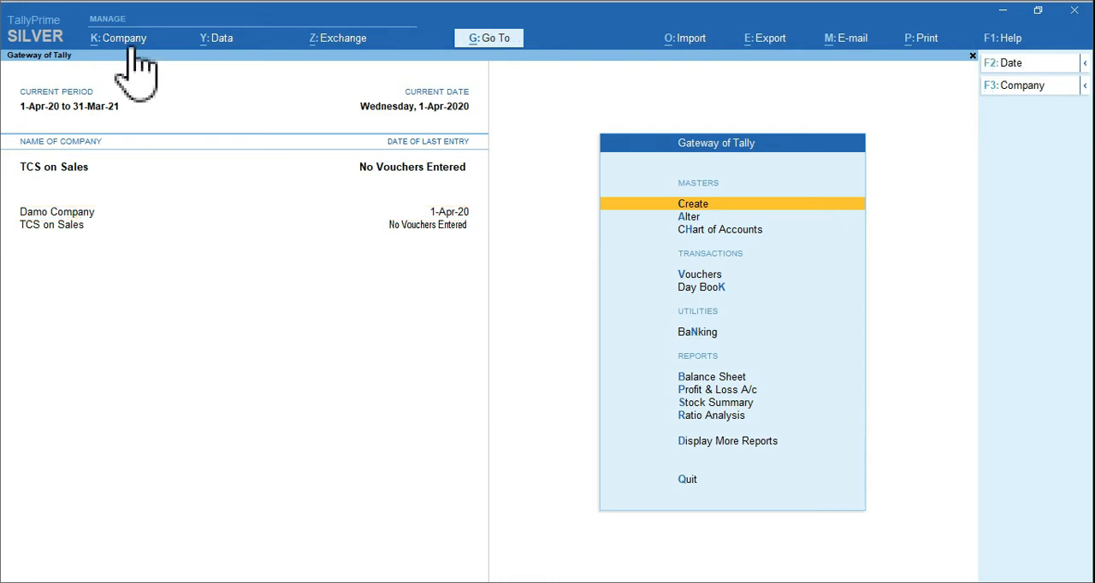
Shut Damo Company so that only TCS on Sales stays loaded
left_click(131, 49)
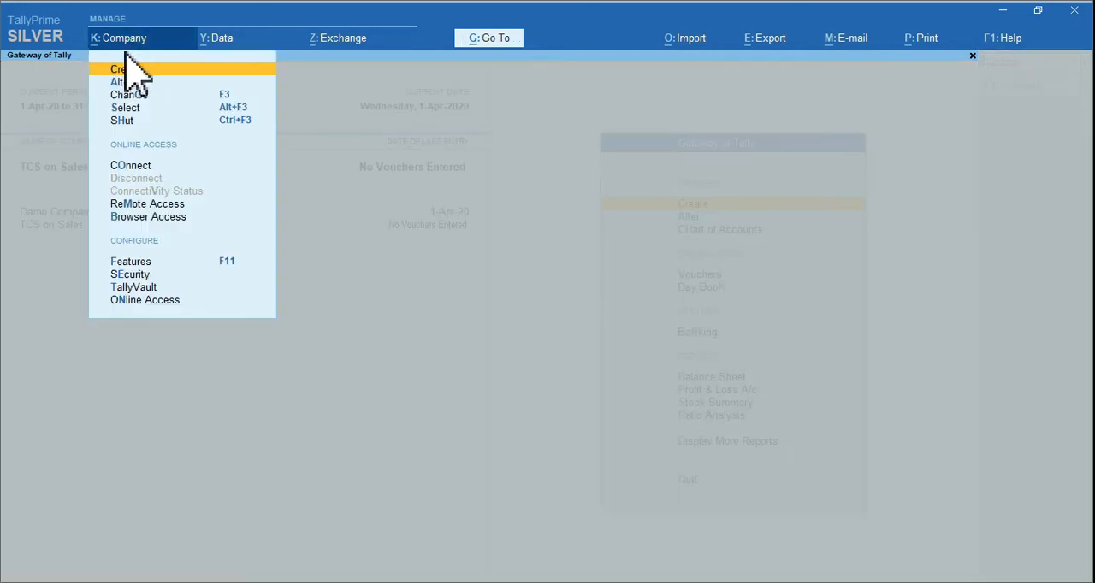
left_click(126, 121)
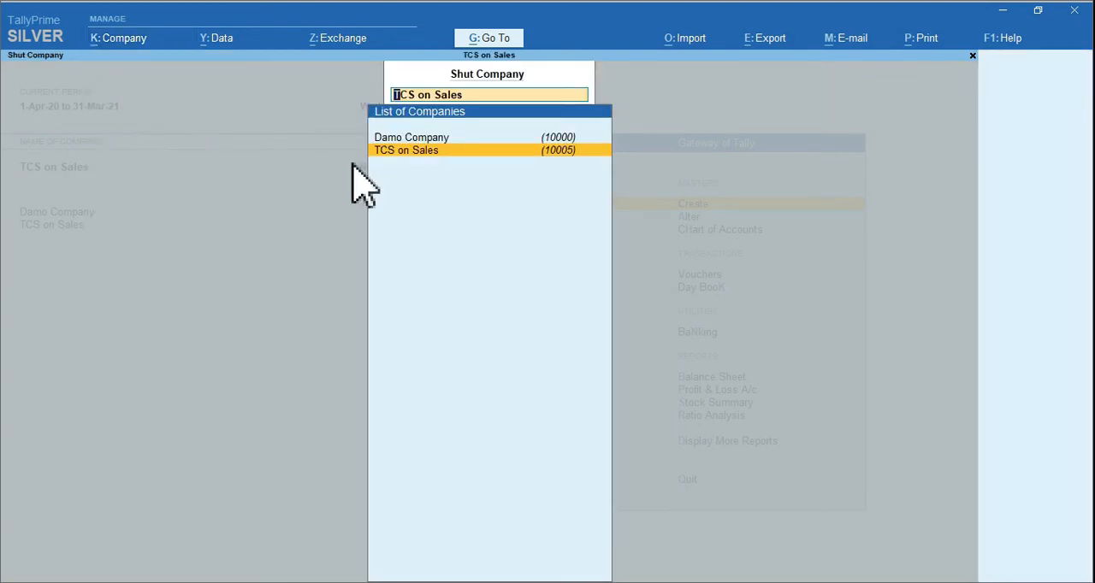
left_click(425, 141)
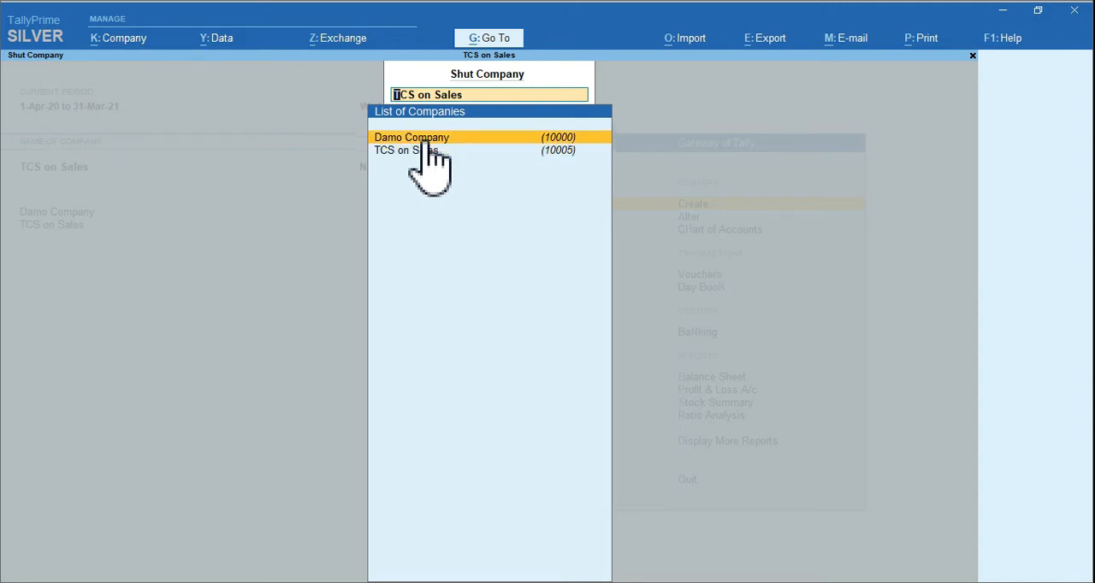
left_click(425, 141)
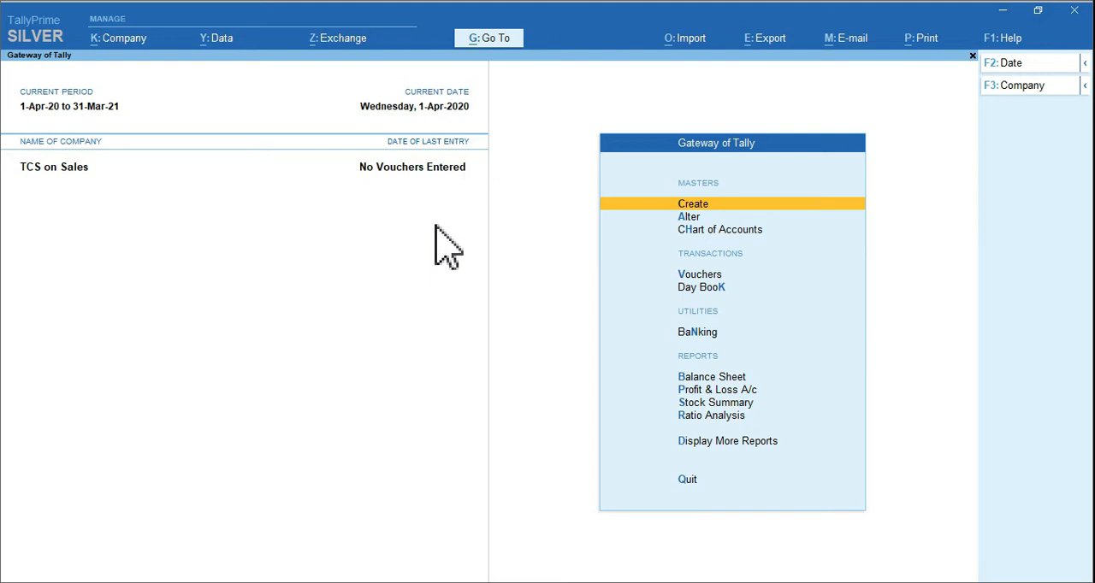
Start a new ledger with the customer's name, leave its alias blank, and place it under Sundry Debtors
key("ctrl")
left_click_drag(657, 186, 767, 218)
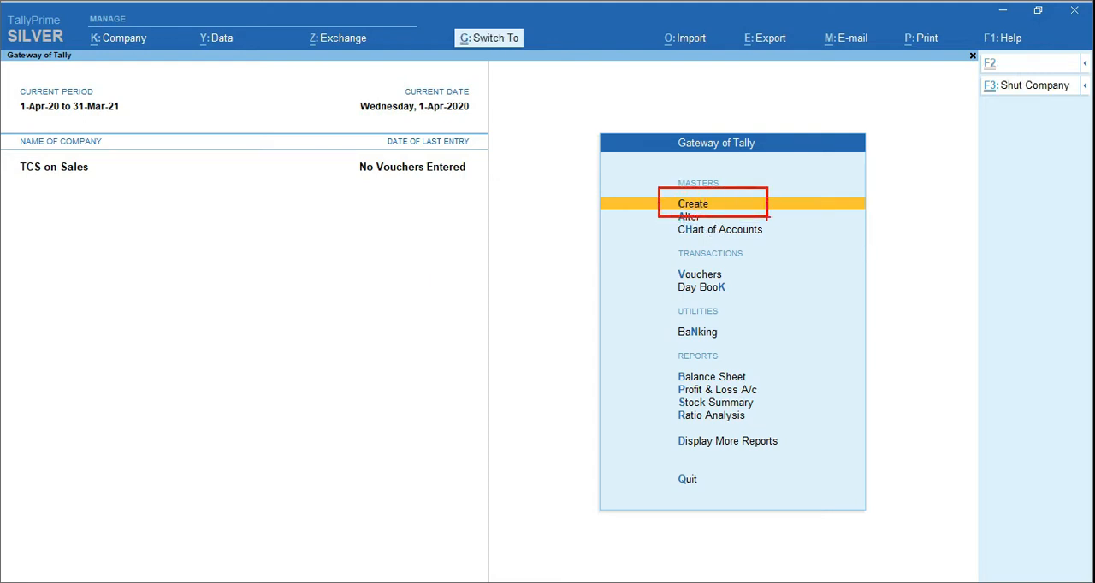
left_click(723, 206)
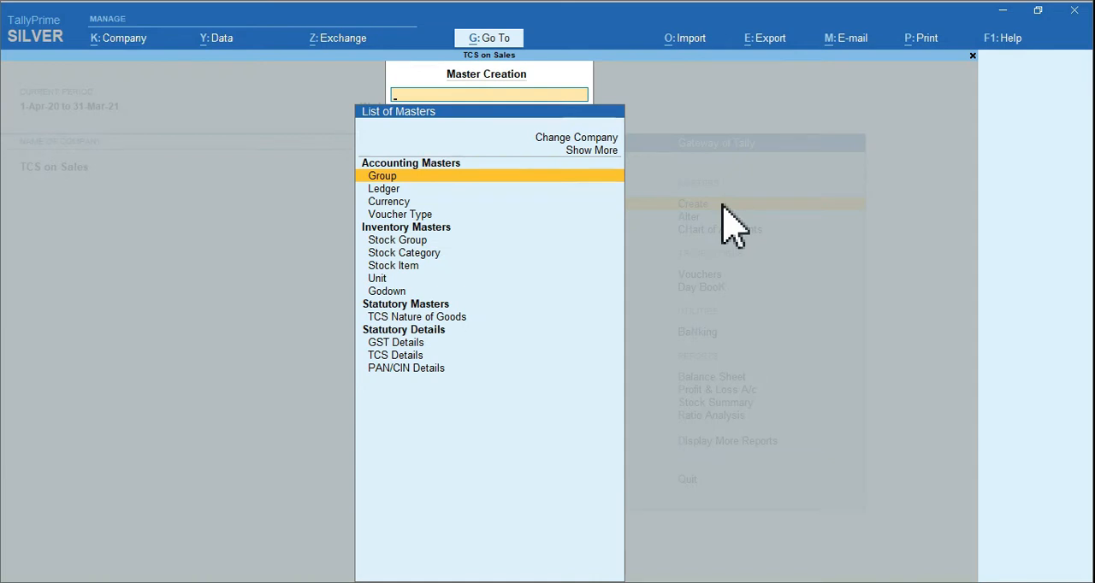
left_click(385, 188)
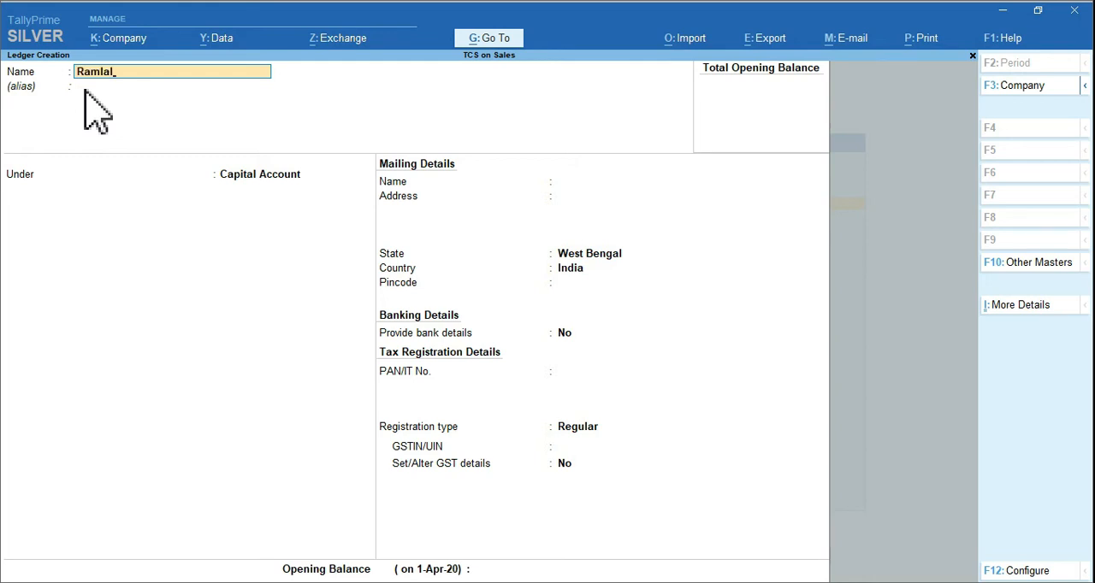
key("Return")
key("Return")
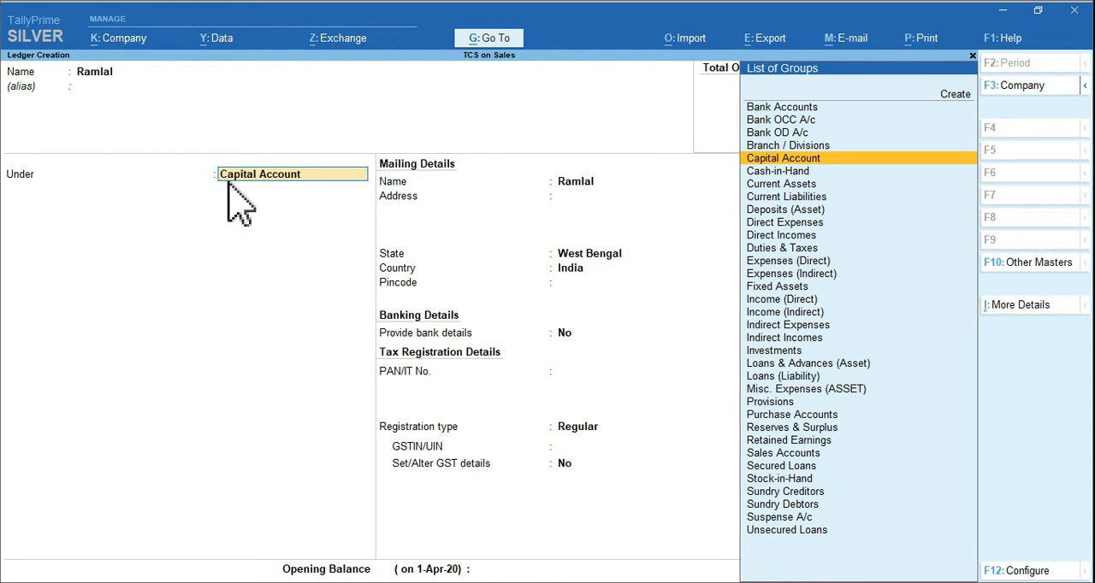
type("Sun")
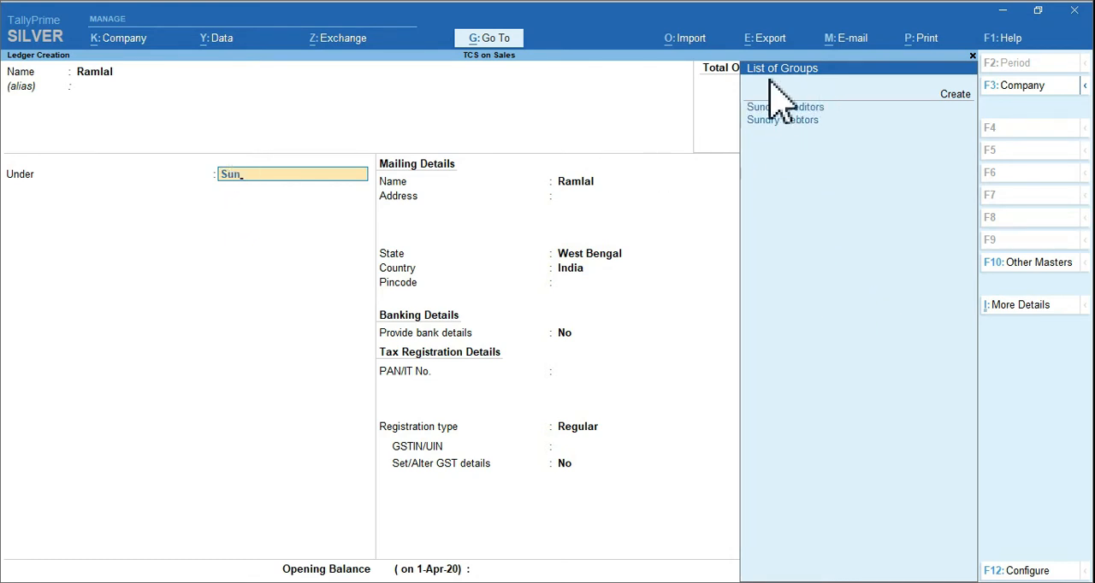
left_click(797, 121)
key("Return")
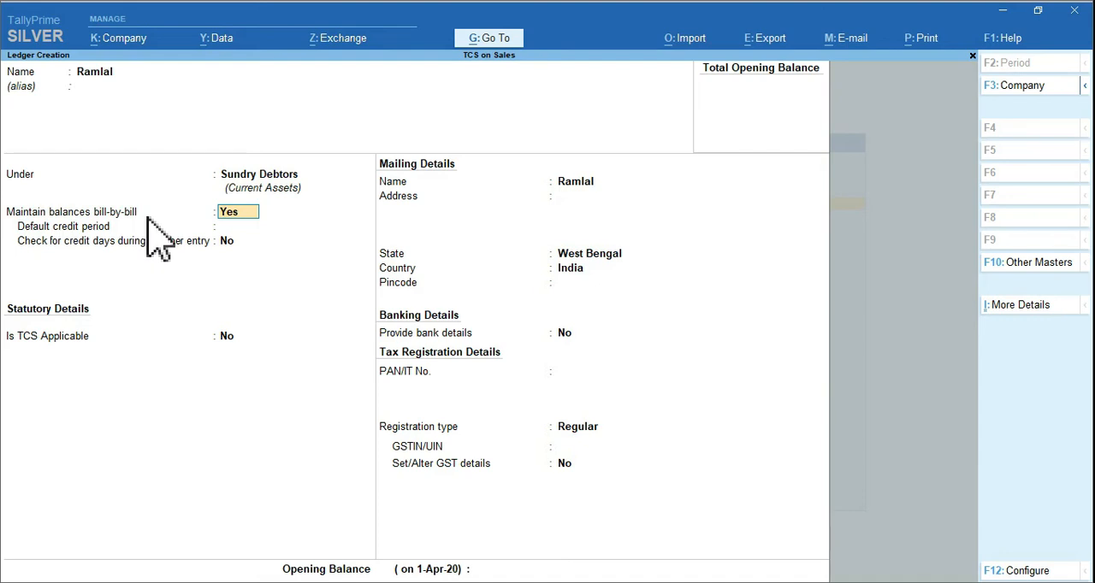
Keep bill-by-bill balances and no default credit period, make TCS applicable with buyer type Individual/HUF - Resident, and leave advanced TCS configurations at No
key("Return")
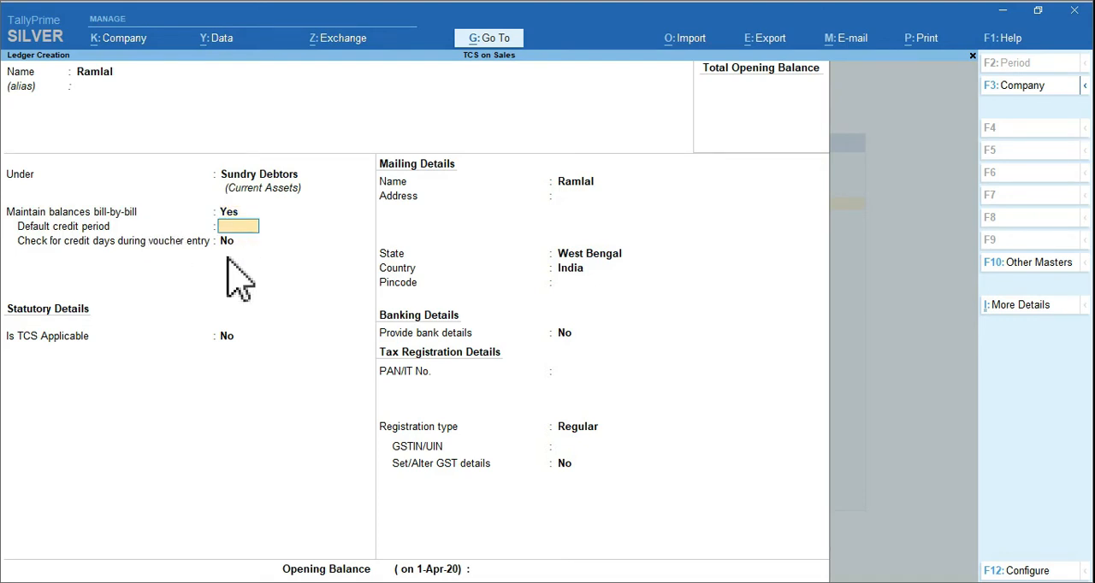
key("Return")
key("Return")
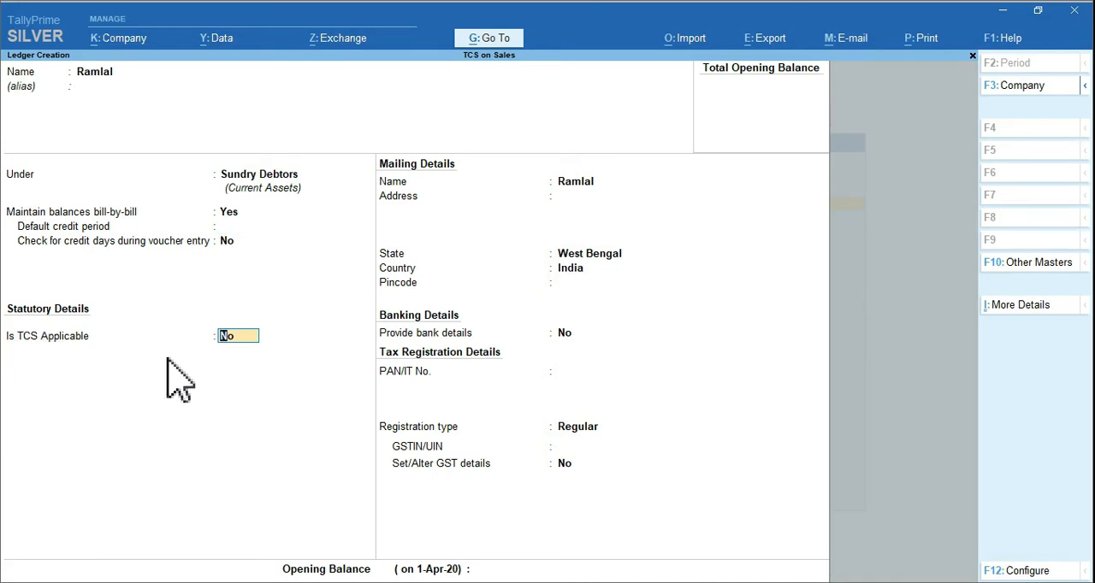
type("y")
key("Return")
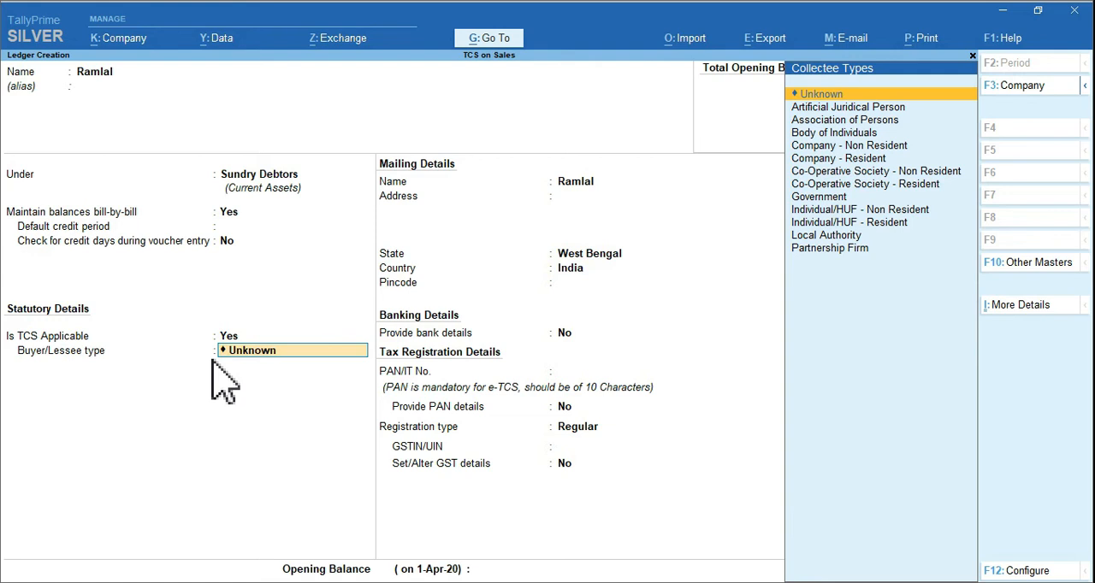
left_click(826, 224)
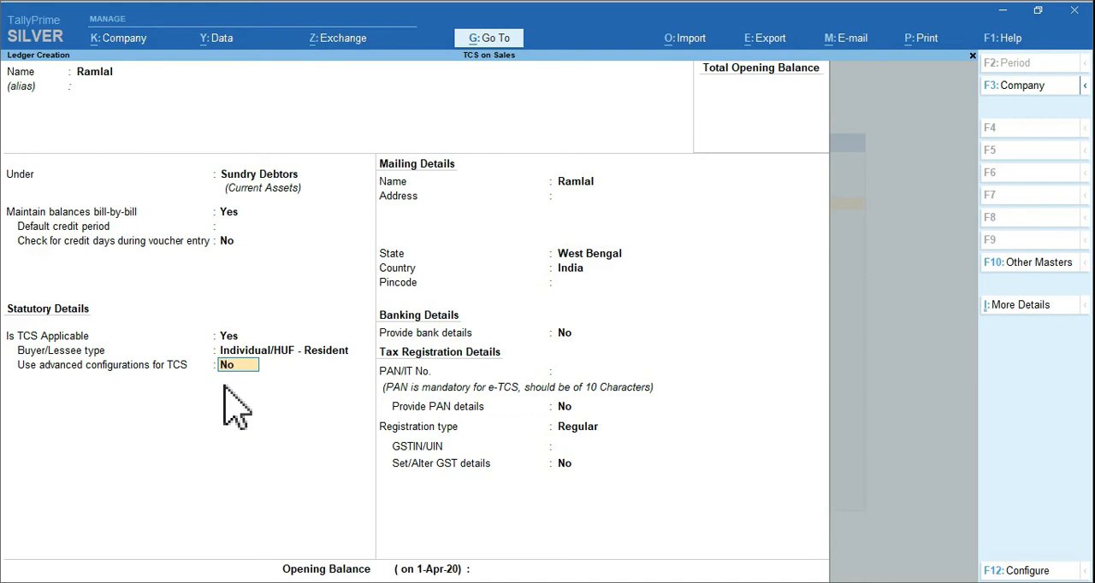
key("Return")
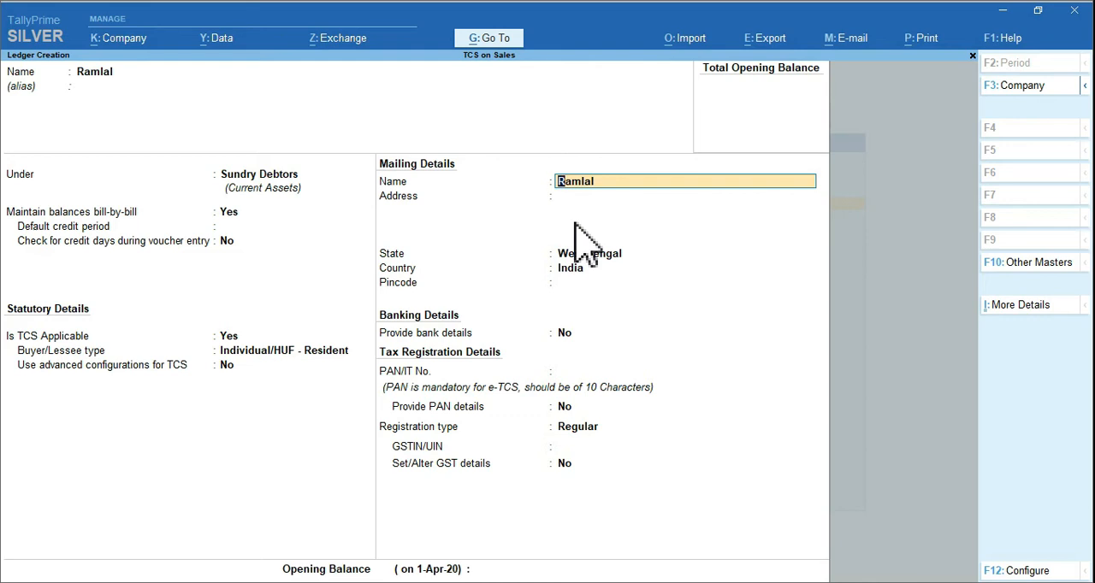
Accept the customer ledger's mailing name, leave the address blank, and keep West Bengal as the state
key("Return")
key("Return")
key("Return")
key("Return")
key("Return")
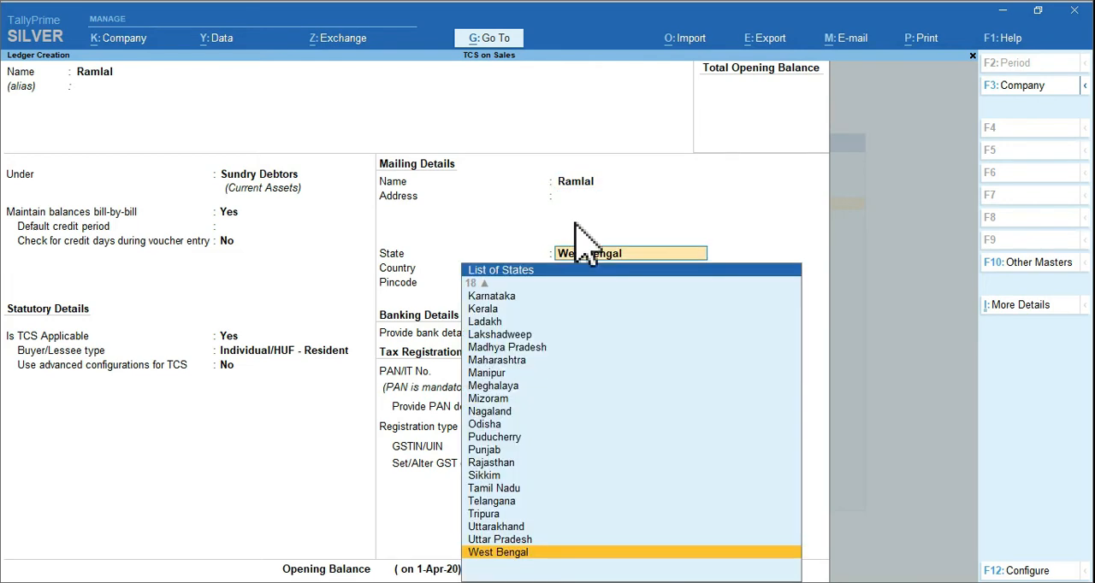
key("Return")
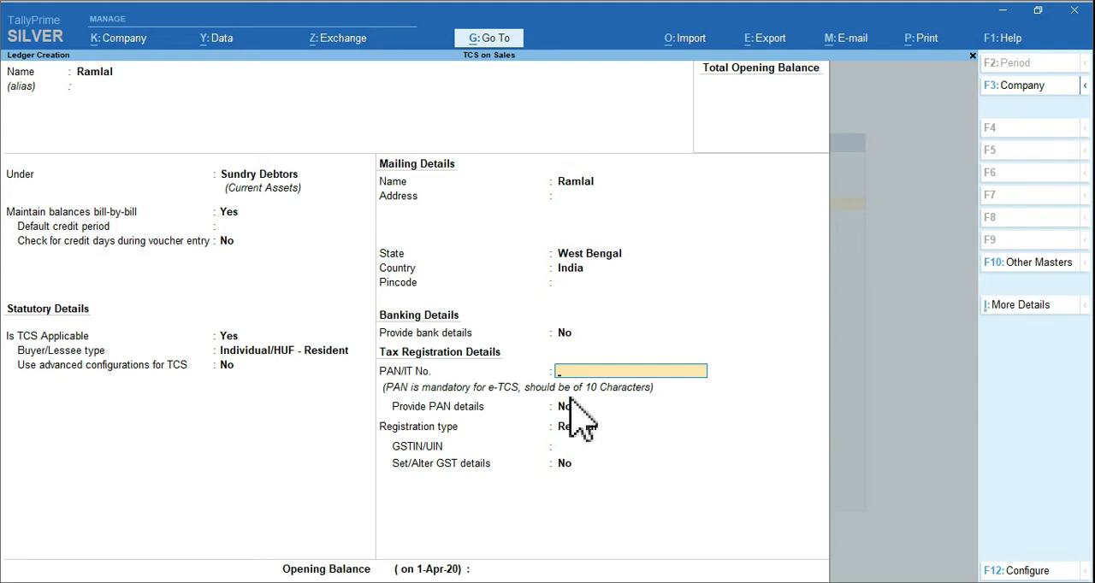
Leave the PAN and GSTIN blank with registration type Regular, save the customer ledger, and exit ledger creation
key("Return")
key("Return")
key("Return")
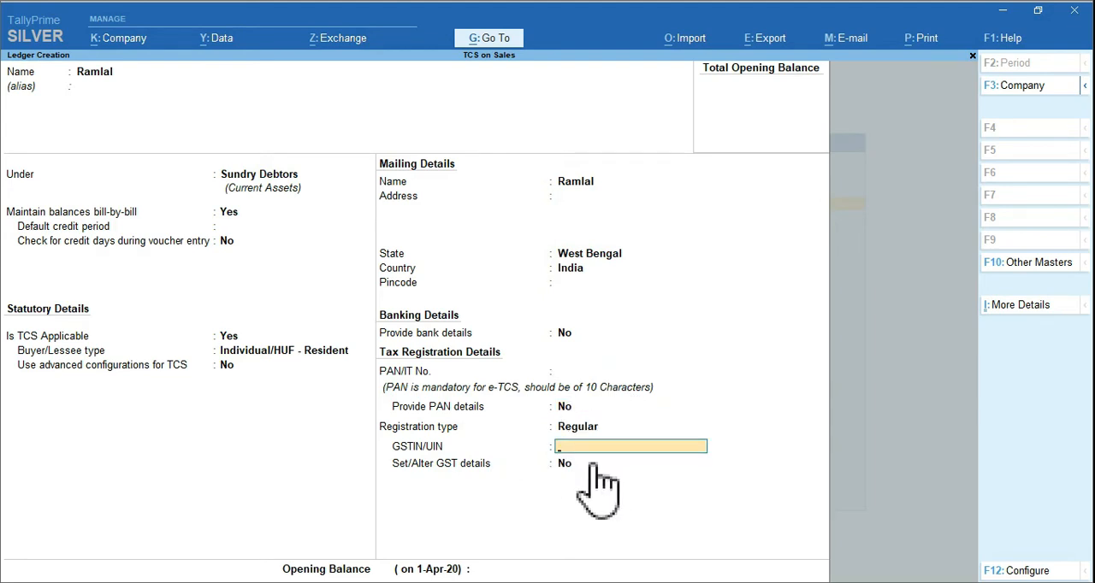
key("Return")
key("Return")
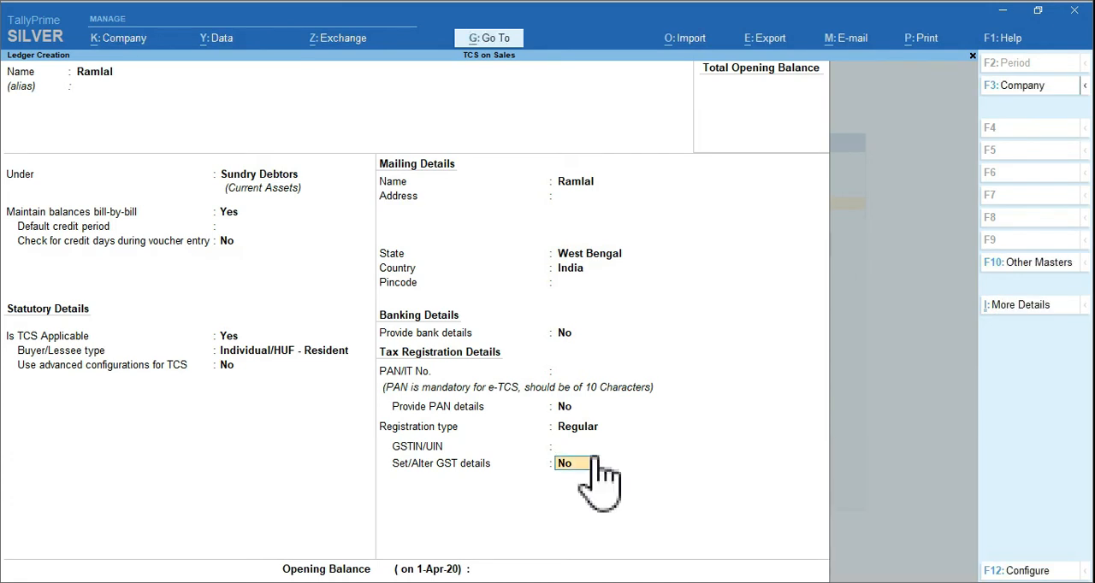
key("ctrl+a")
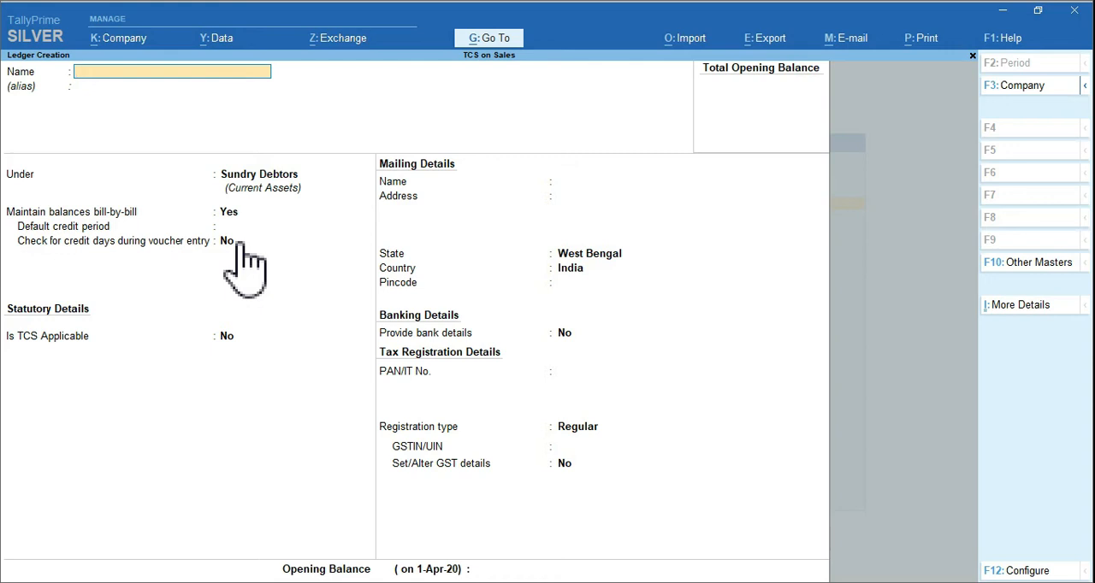
key("Escape")
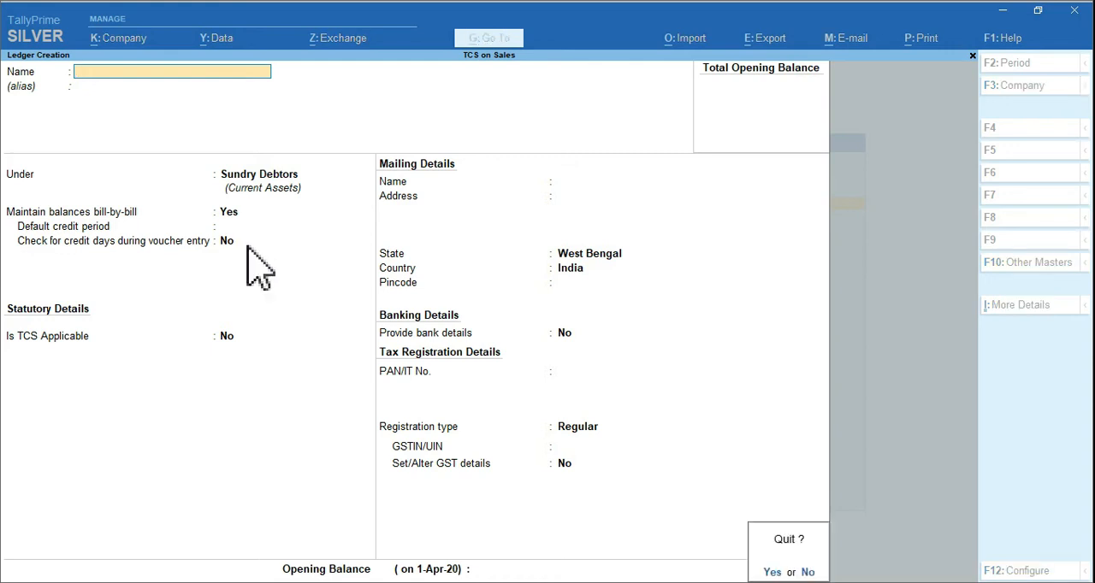
key("y")
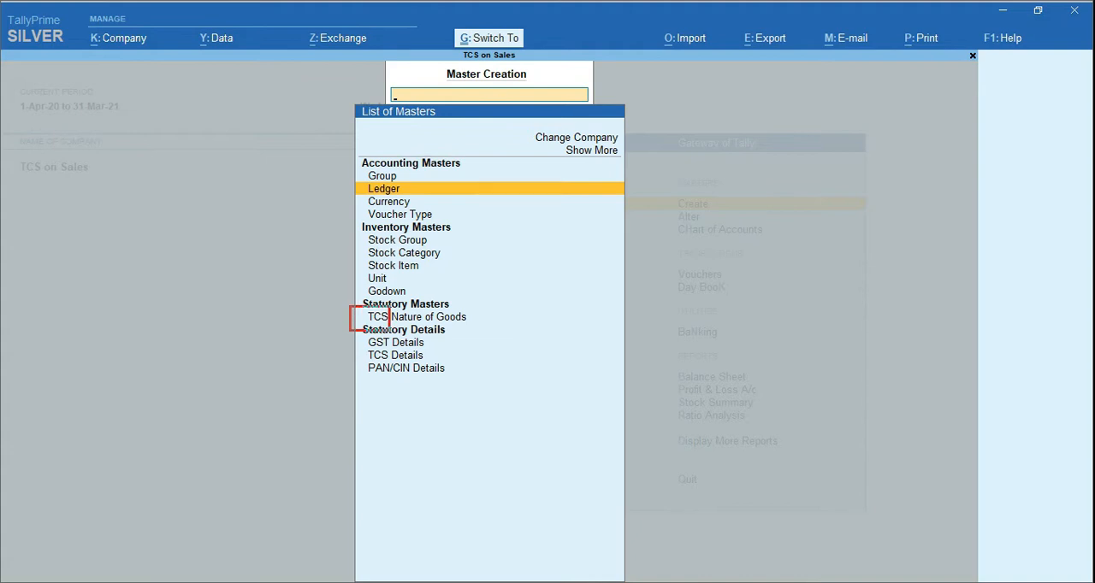
Start a new TCS nature of goods named TCS on Sales of Goods with section 206C
left_click(447, 318)
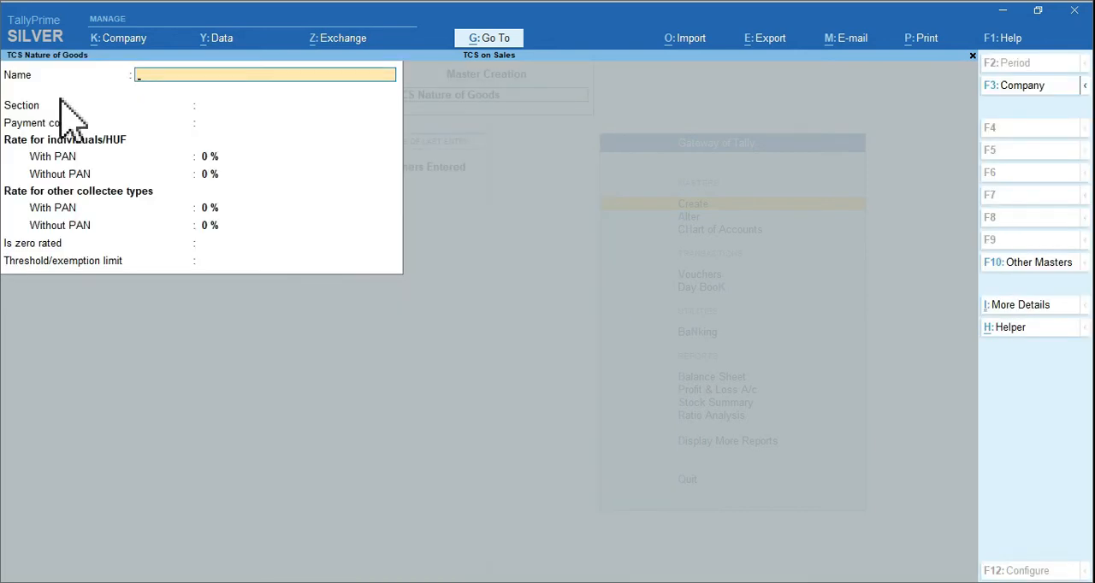
type("TCS on Sales of Goods")
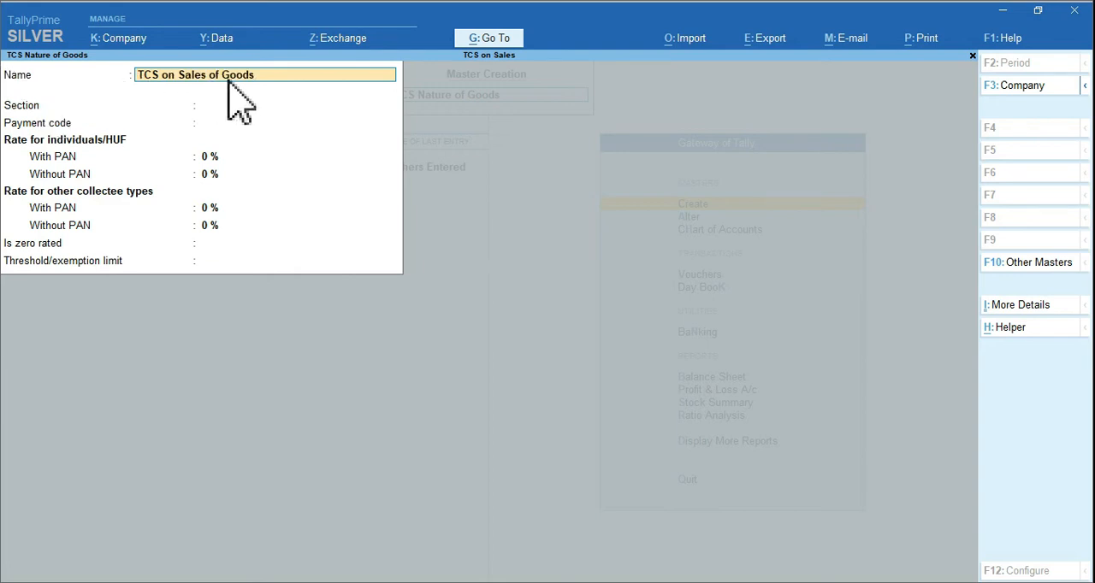
key("Return")
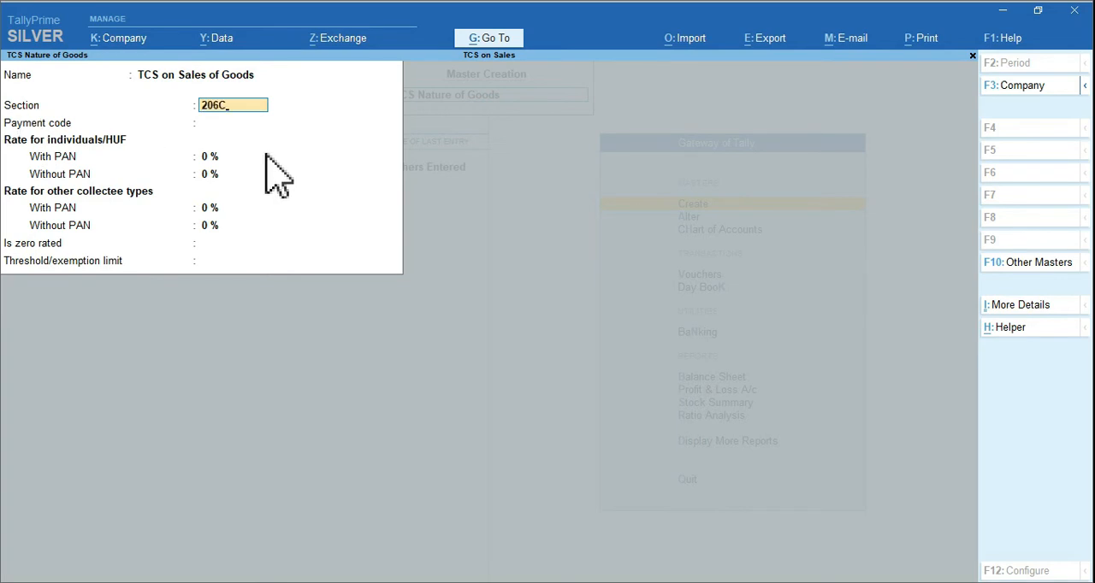
key("Return")
key("Return")
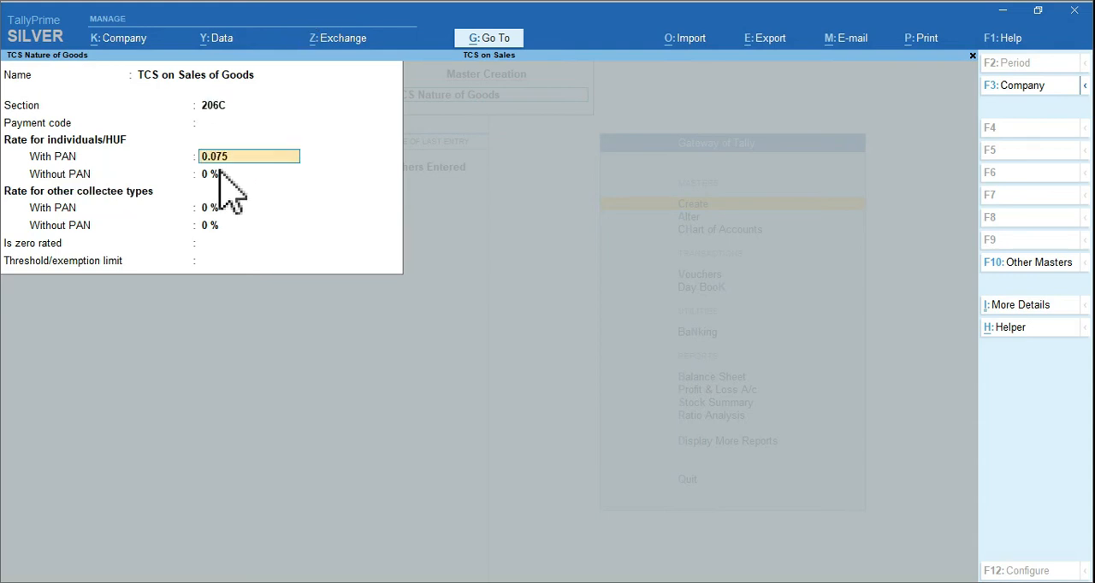
key("Return")
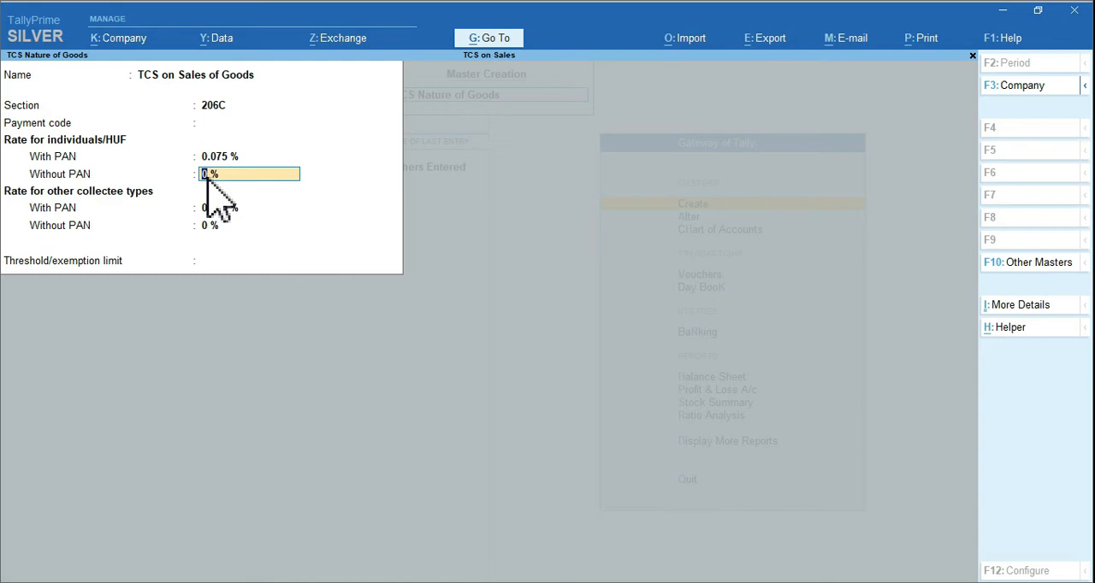
Leave the payment code blank and set the individuals/HUF rates to 0.075% with PAN and 1% without PAN
type("1")
key("Return")
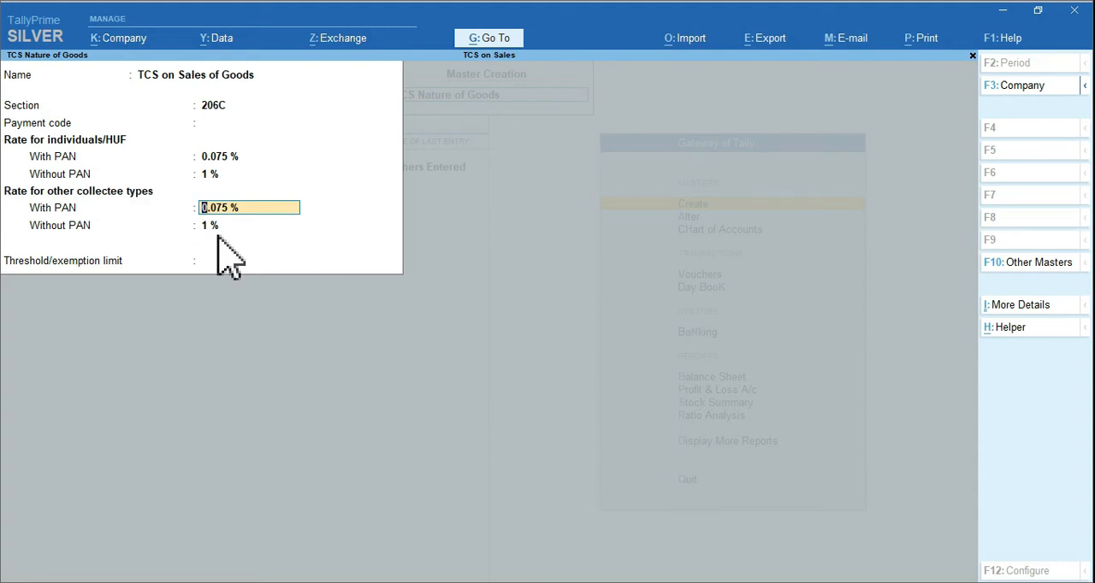
Add a TCS details history entry applicable from 1-Oct-20 under section 206C, with the payment code left blank
key("ctrl")
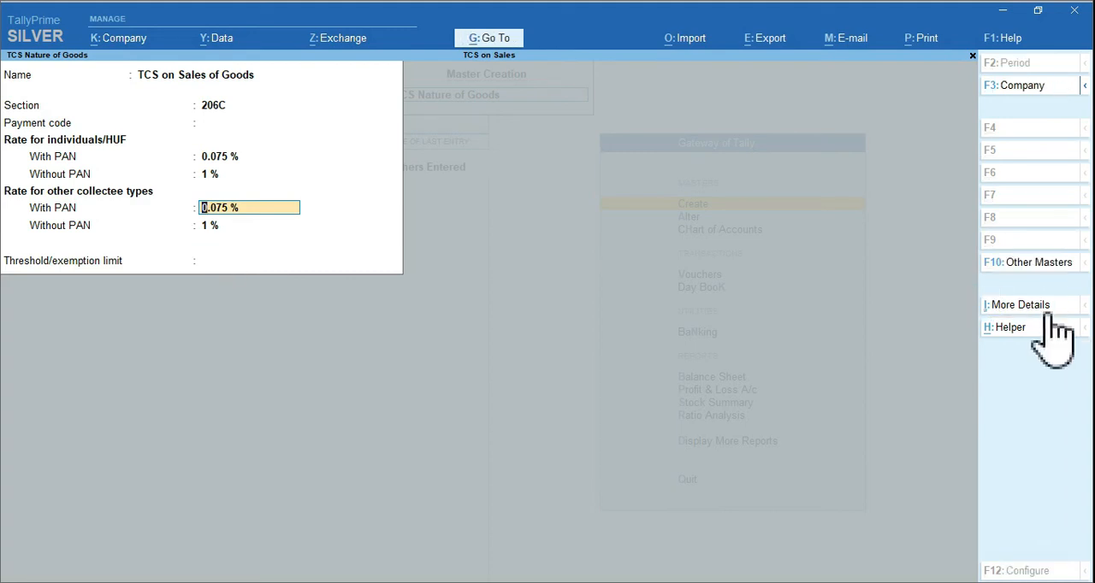
left_click(1036, 309)
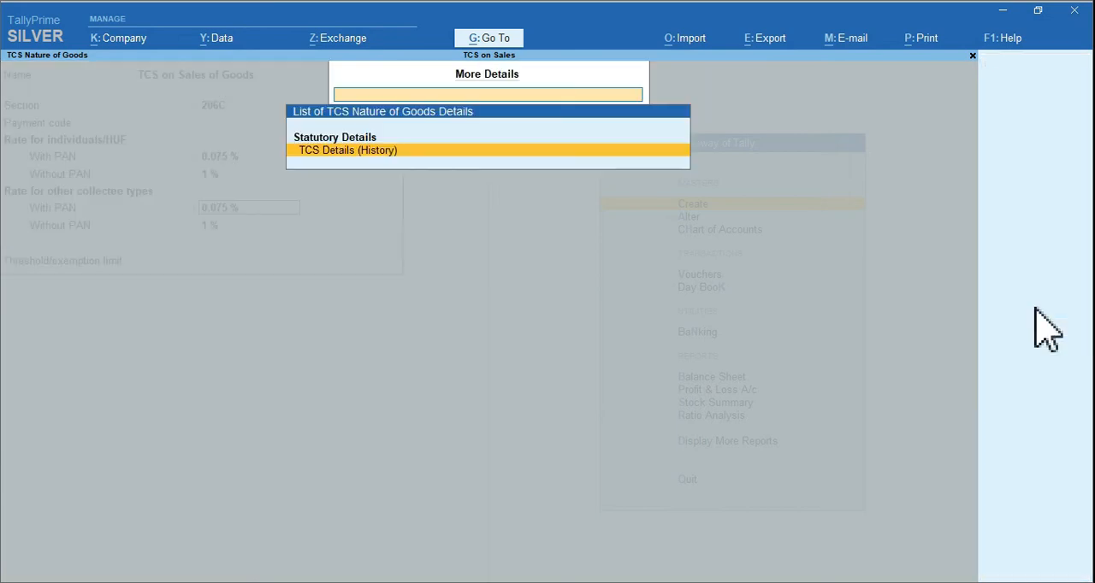
left_click(369, 152)
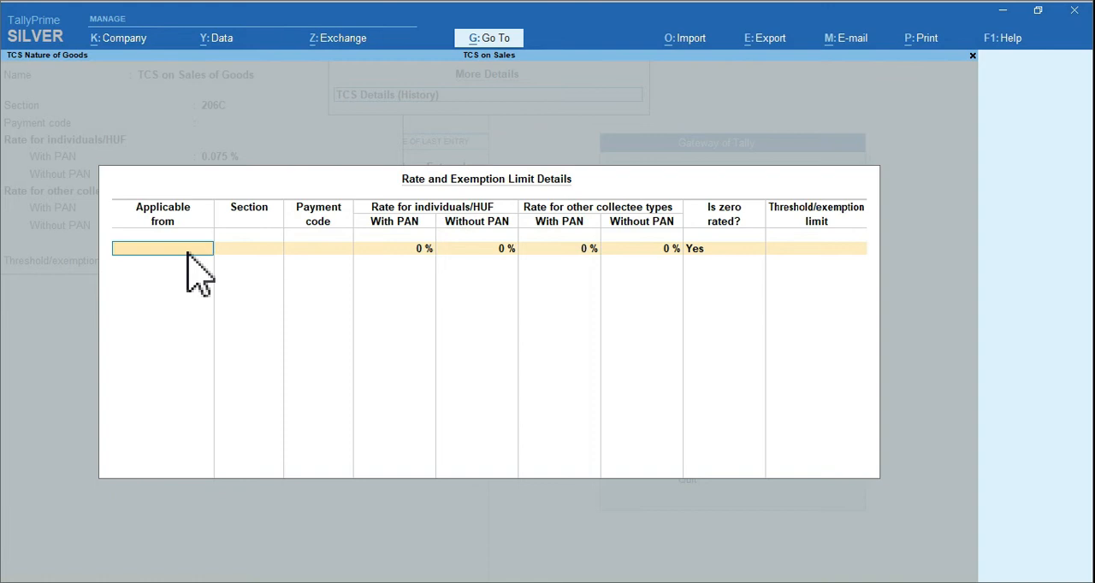
type("1 10 20")
key("Return")
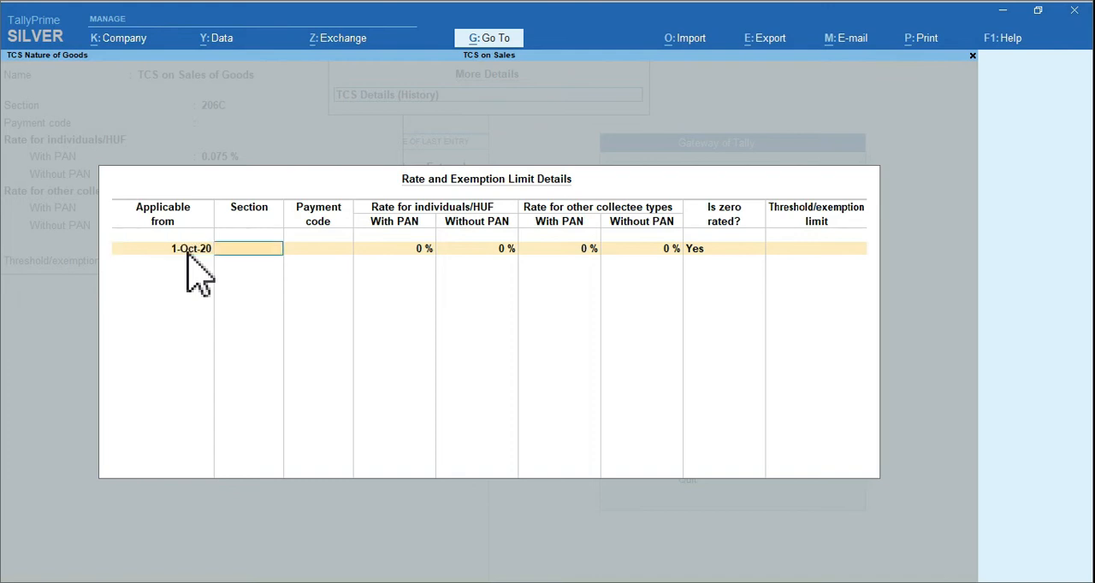
type("206")
type("C")
key("Return")
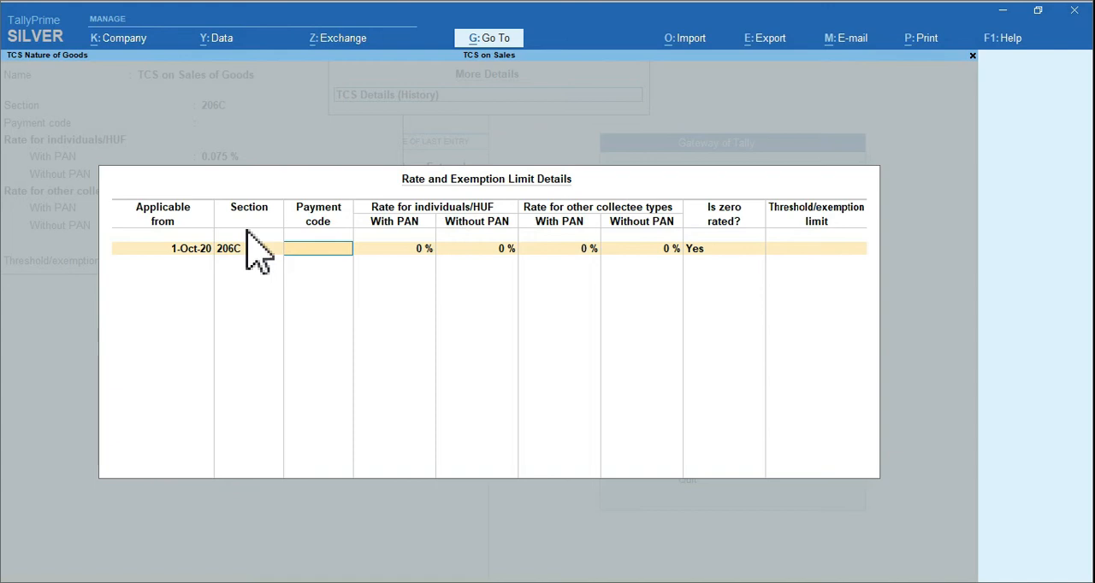
key("Return")
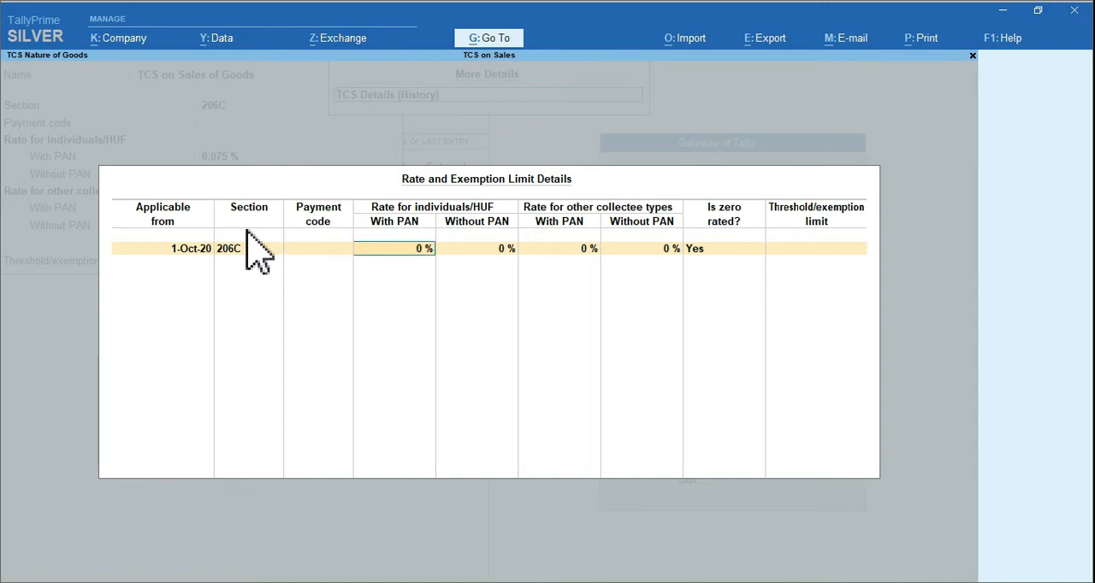
Set the history entry's rates to 0.075% with PAN and 1% without PAN for both individuals/HUF and other collectee types
type("0.075")
key("Return")
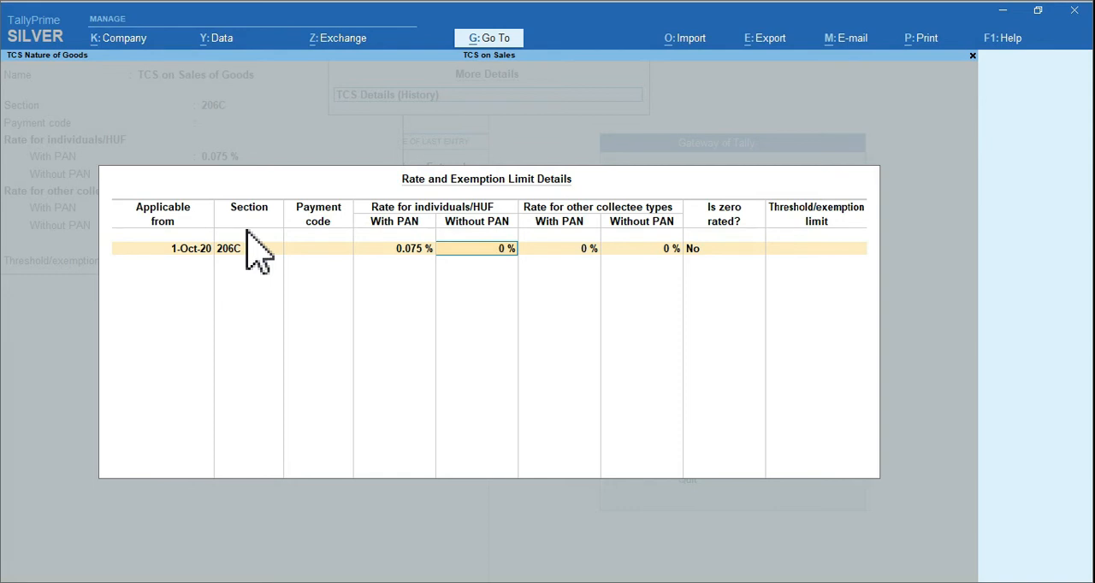
type("1")
key("Return")
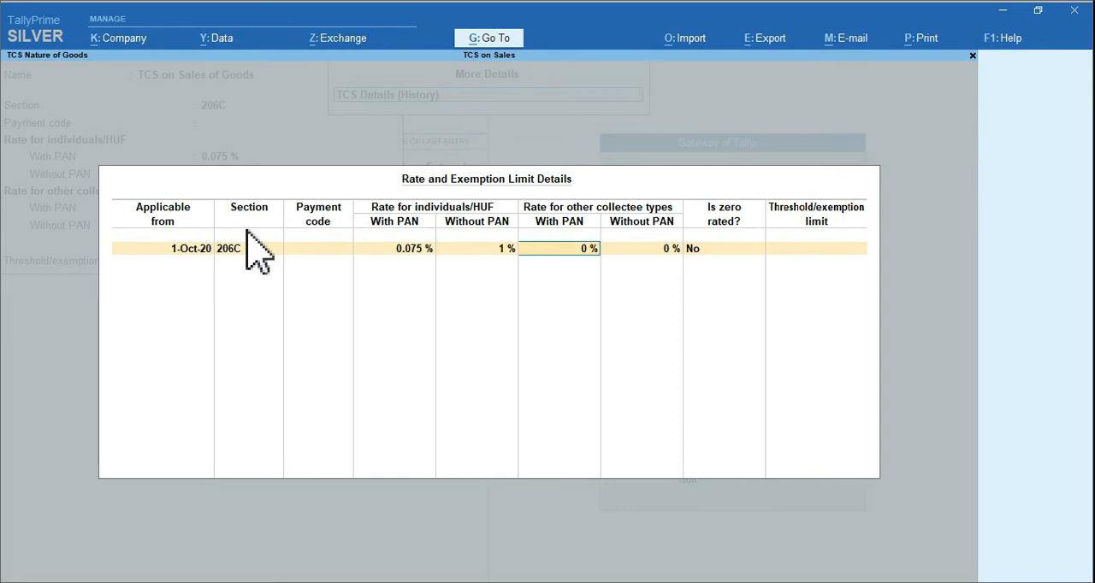
type("0.075")
key("Return")
type("1")
key("Return")
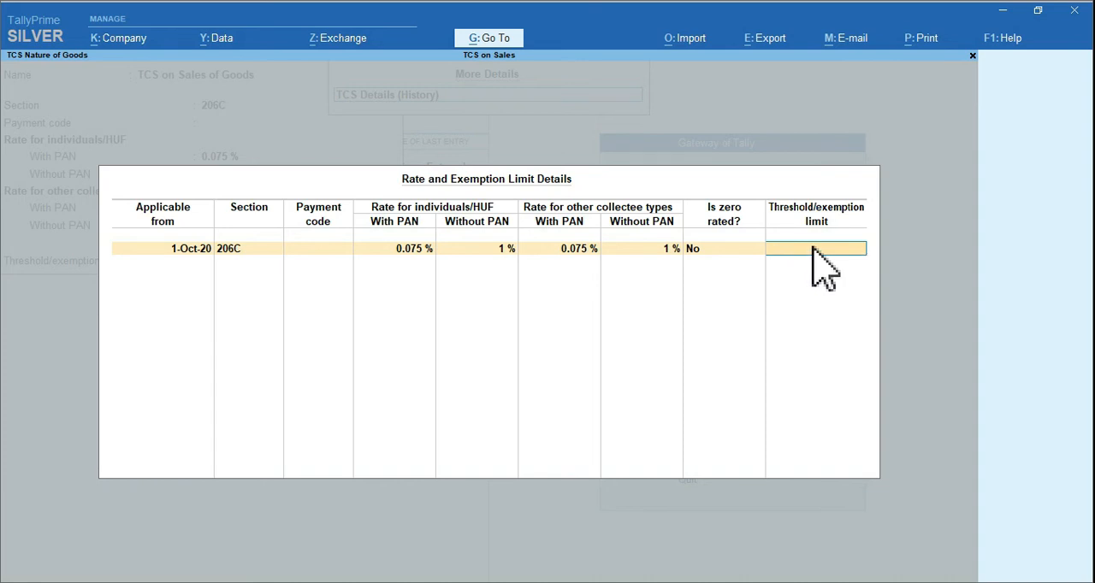
Leave the threshold/exemption limit blank, save the TCS on Sales of Goods nature of goods, and exit its creation form
key("Return")
key("Return")
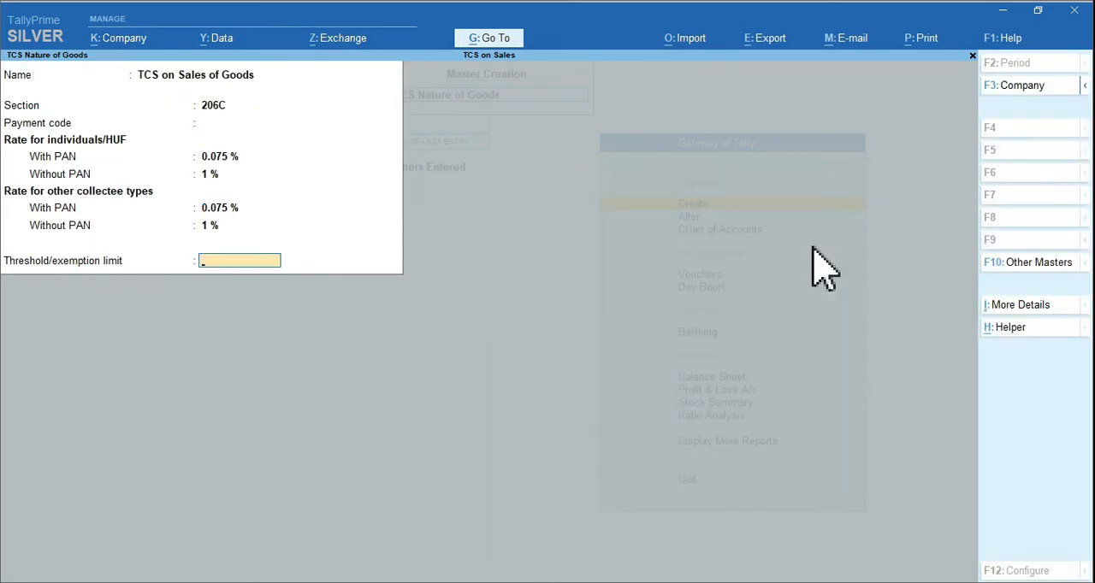
key("Return")
key("Return")
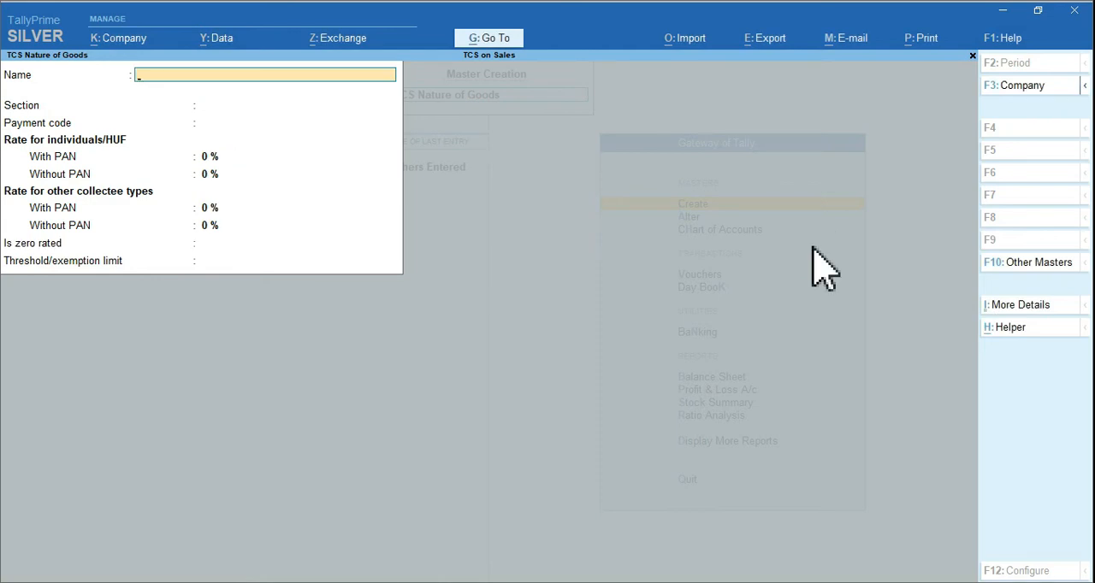
key("Escape")
key("Return")
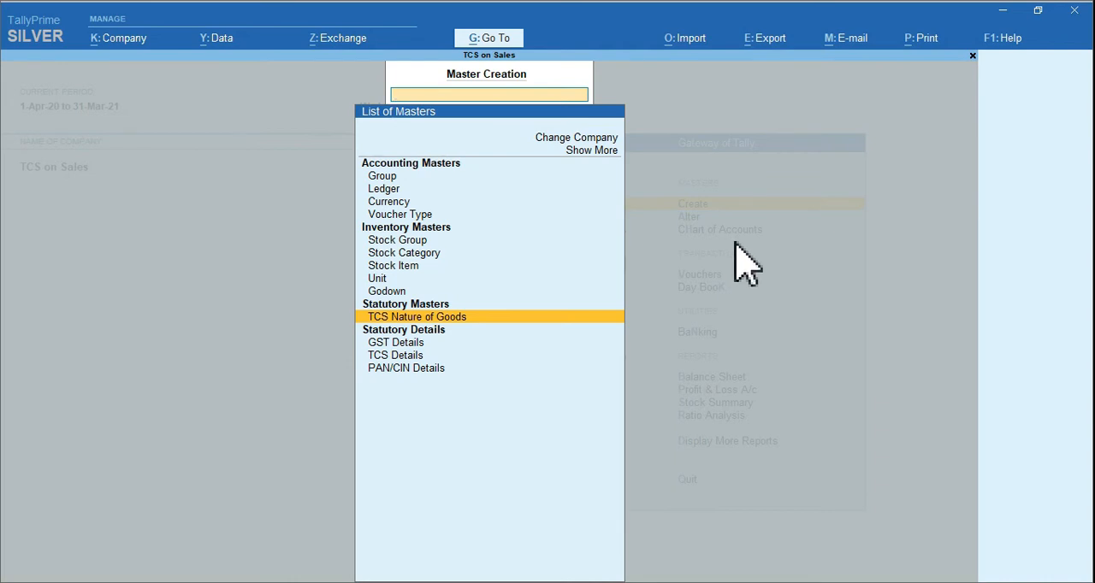
Start a new ledger named Sales A/C. under Sales Accounts, with the type of ledger set to Not Applicable
left_click(381, 191)
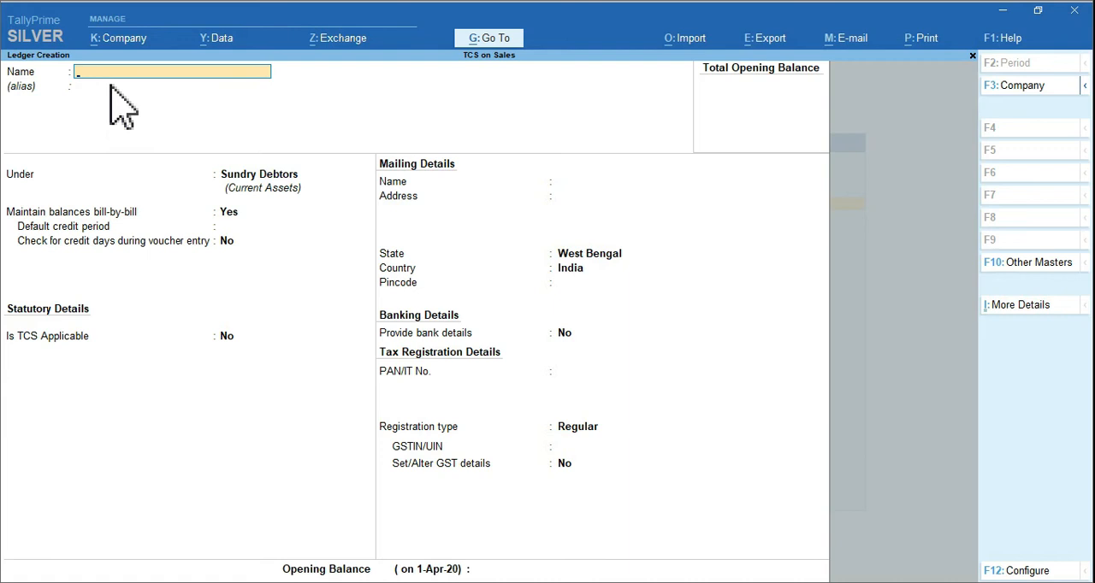
type("Sales A/C.")
key("Return")
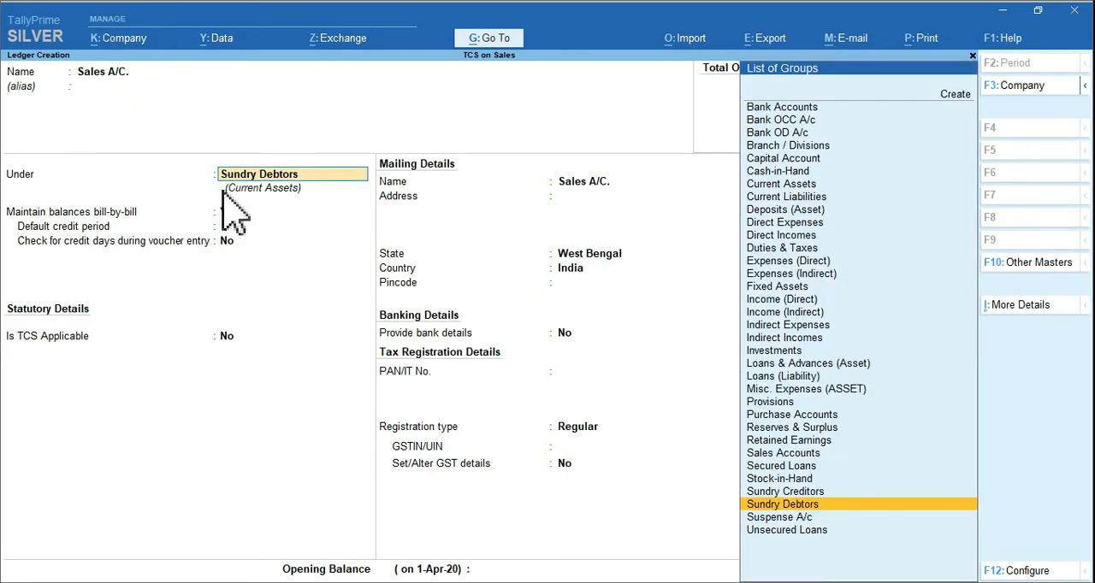
type("Sal")
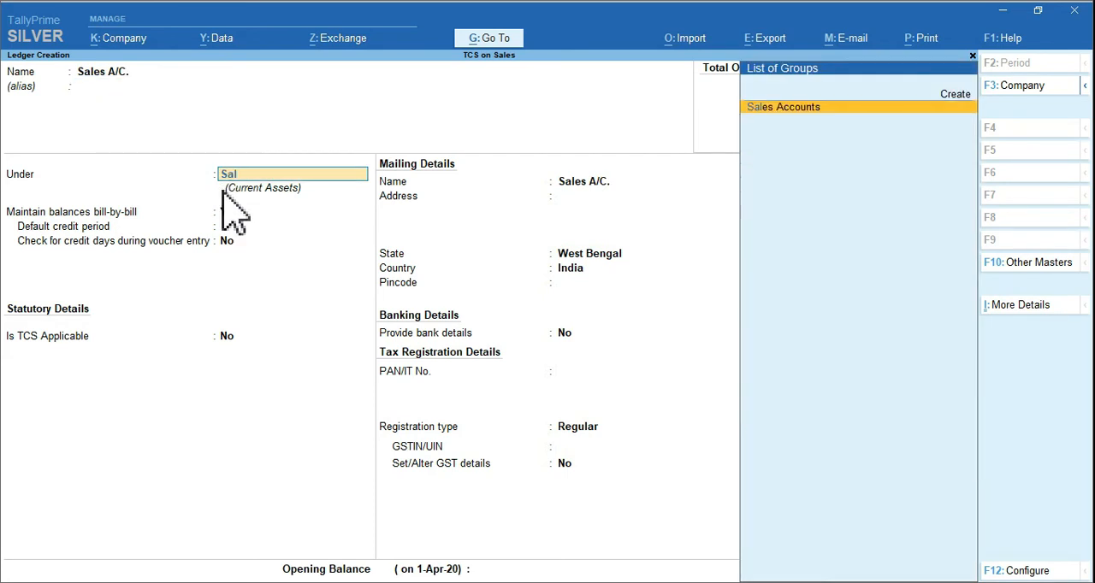
key("Return")
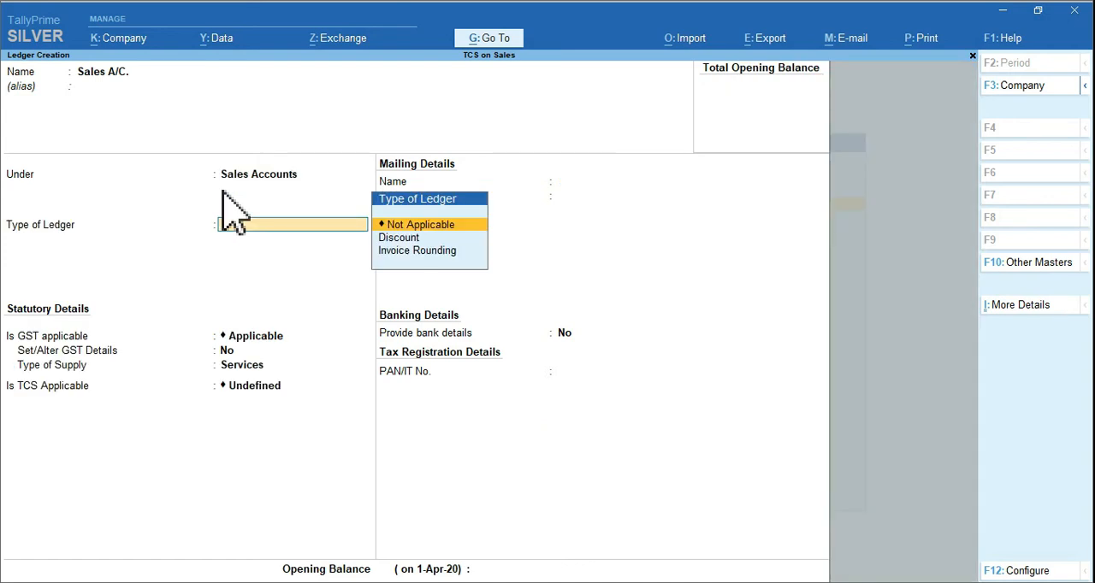
key("Return")
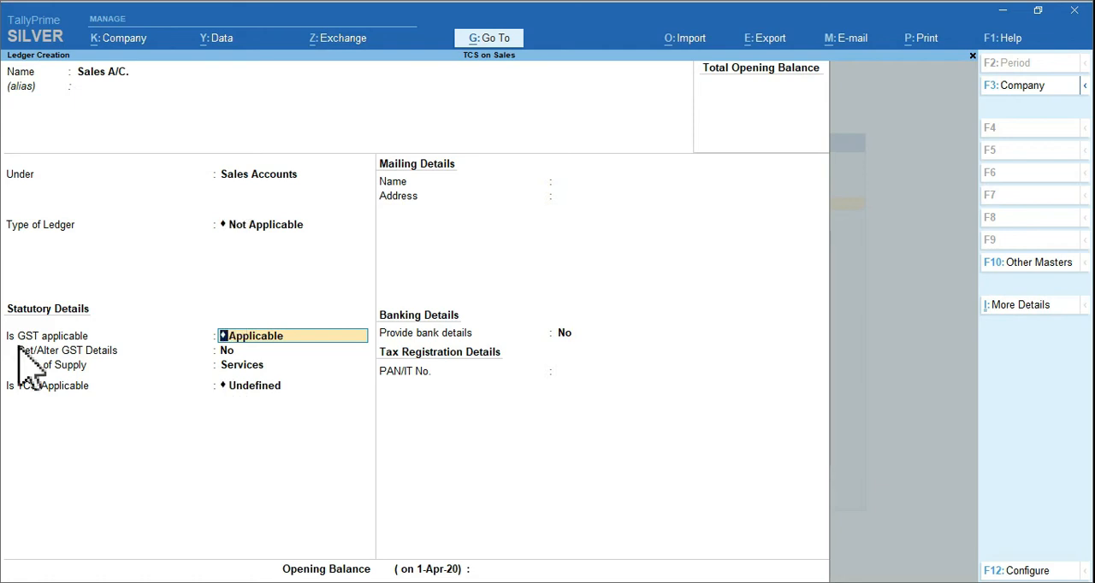
Keep GST applicable for the Sales A/C. ledger without setting GST details, and set its type of supply to Goods
key("Return")
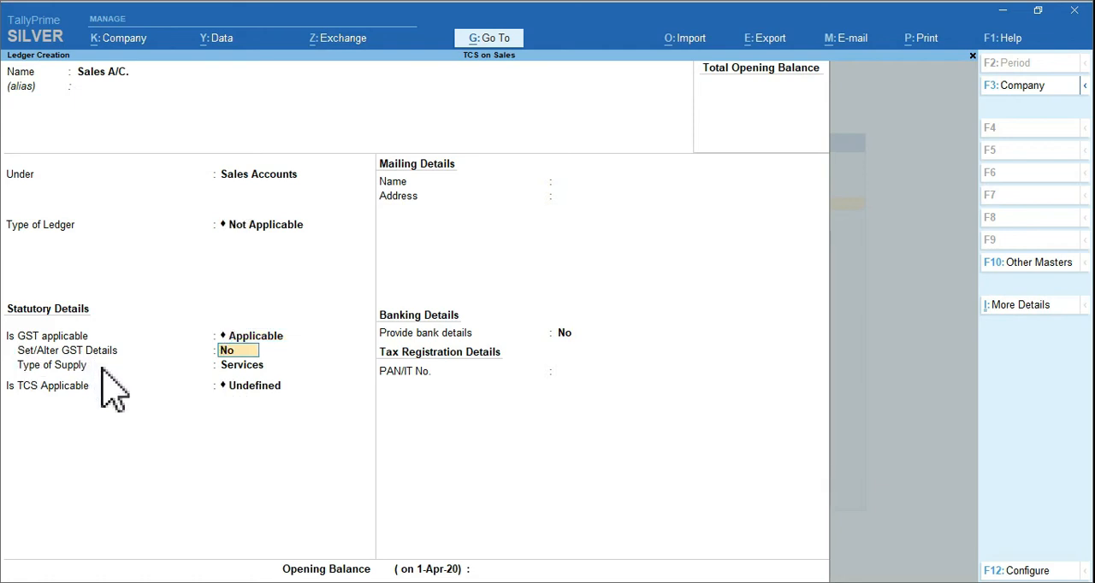
key("Return")
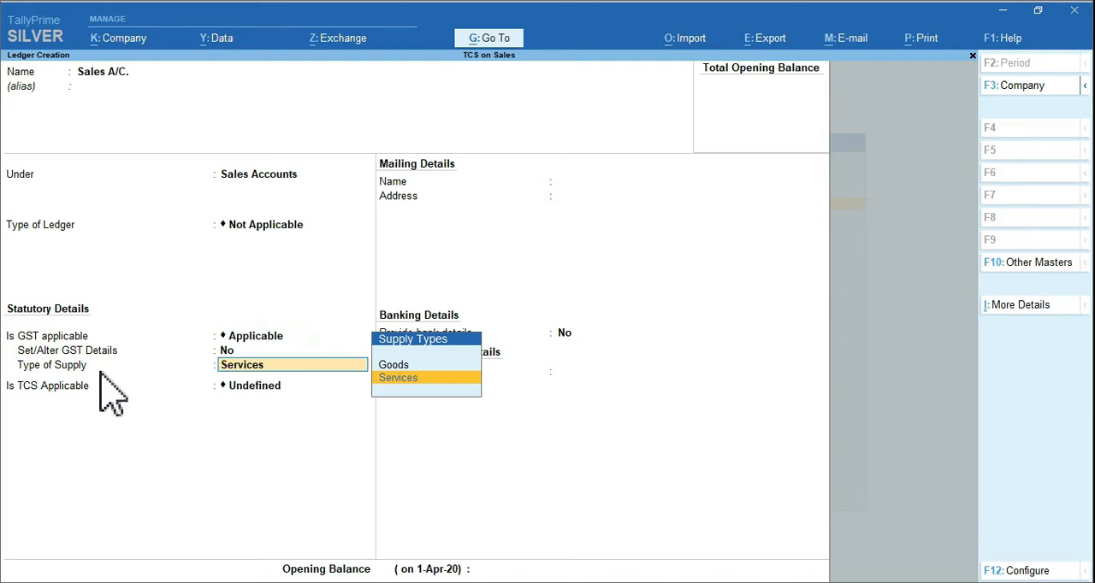
key("Up")
key("Return")
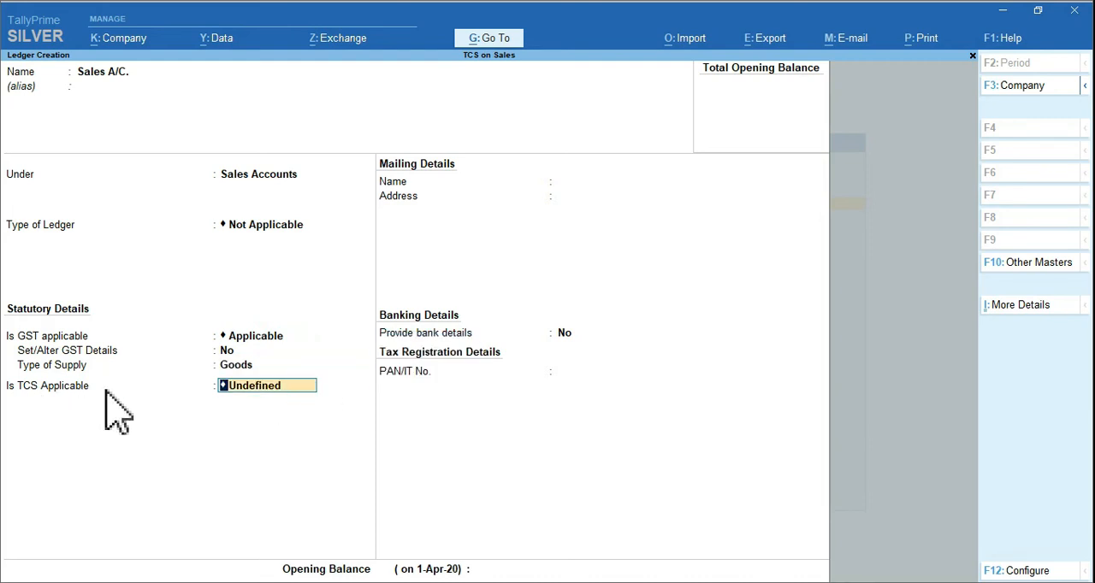
Make TCS applicable with TCS on Sales of Goods as the nature of goods, and save the sales ledger without bank details
type("A")
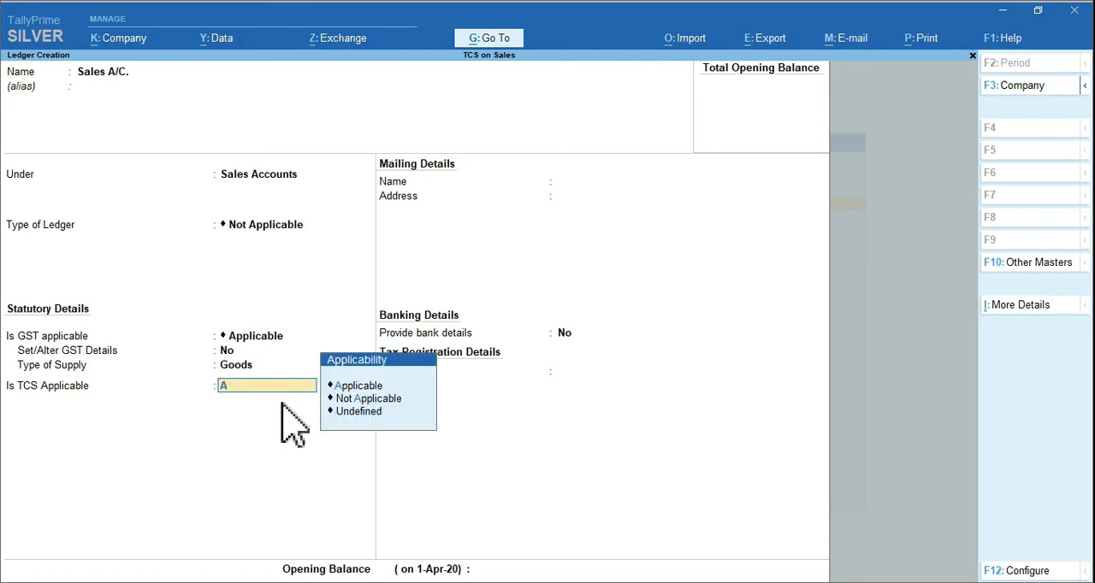
key("Return")
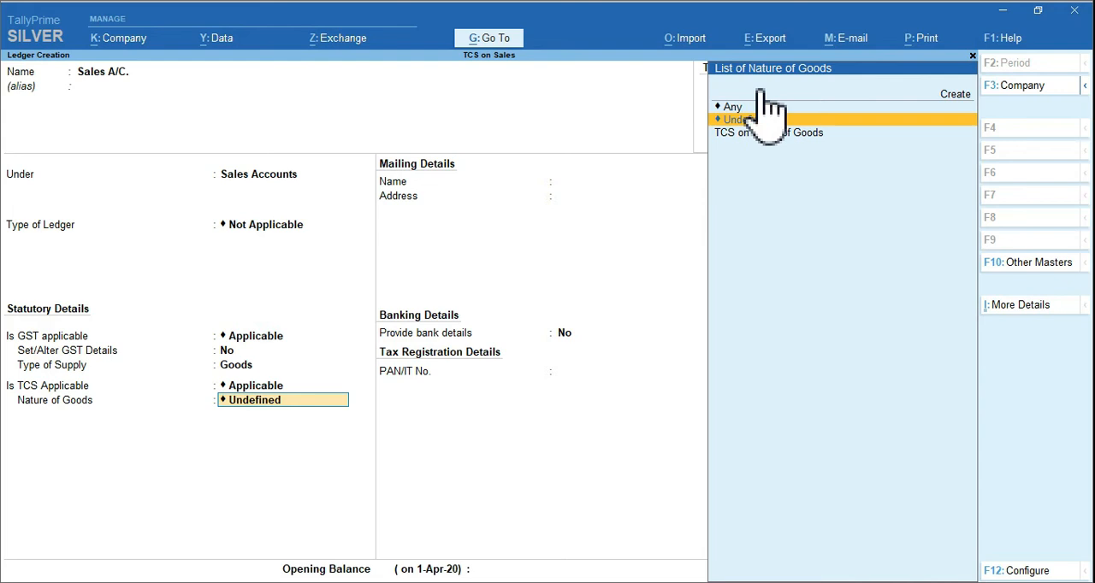
left_click(781, 140)
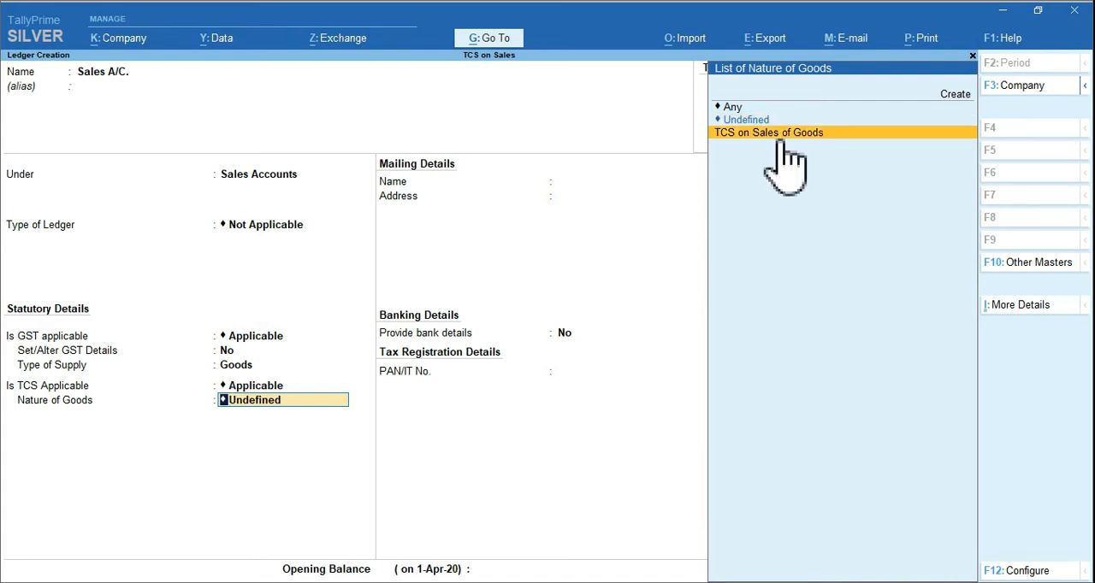
key("Return")
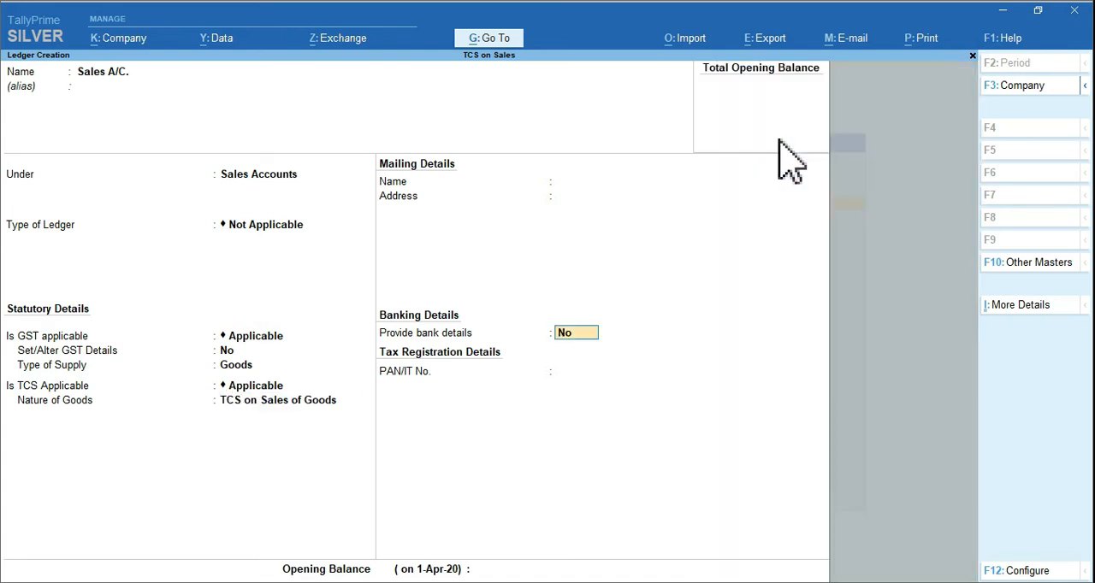
key("Return")
key("Return")
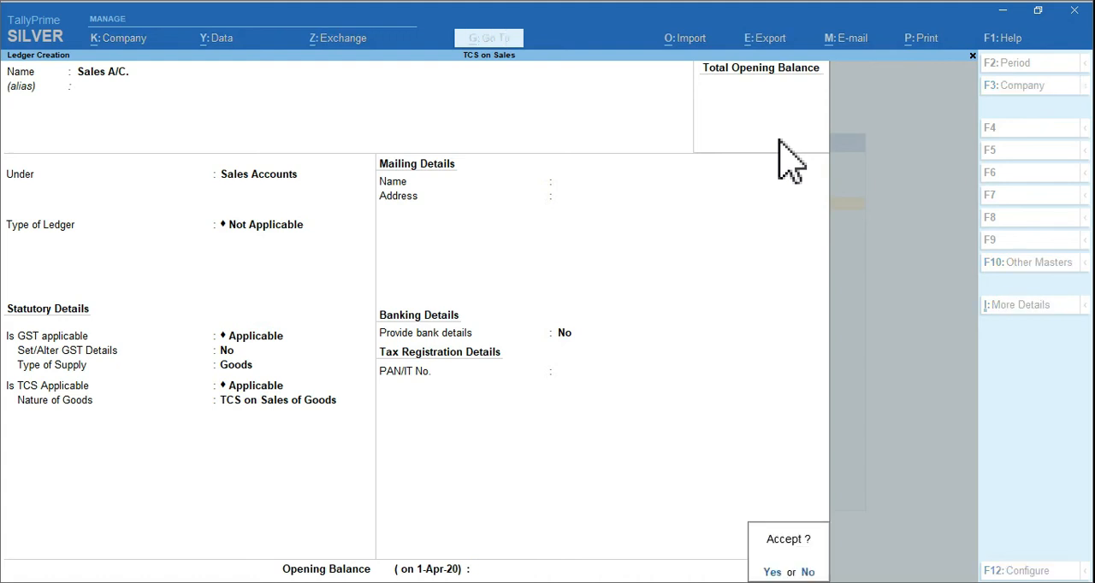
key("Return")
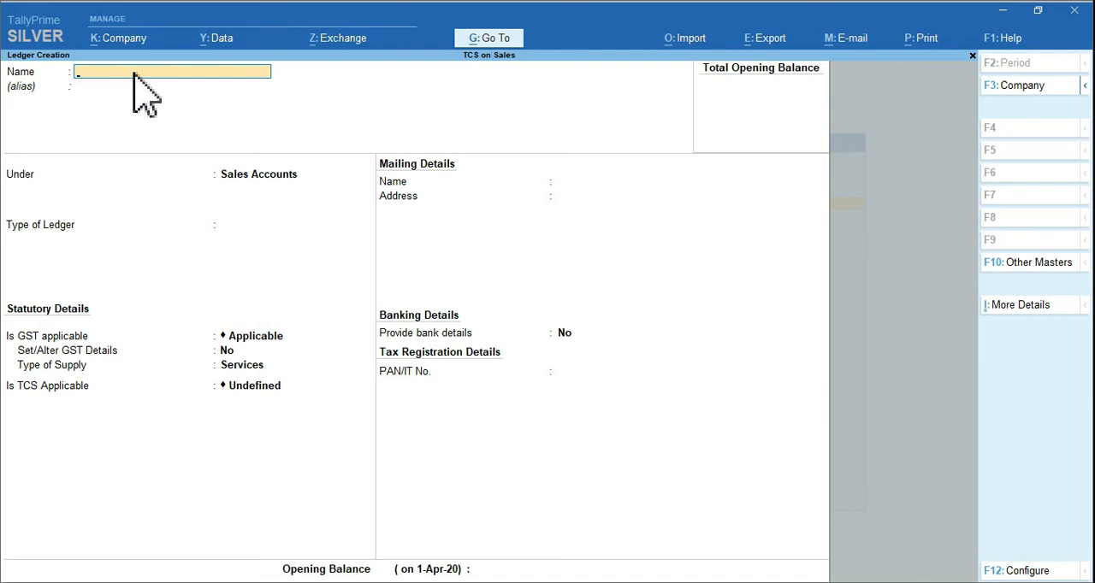
Start a new ledger named CGST 9% under the Duties & Taxes group
type("CGST 9%")
key("Return")
key("Return")
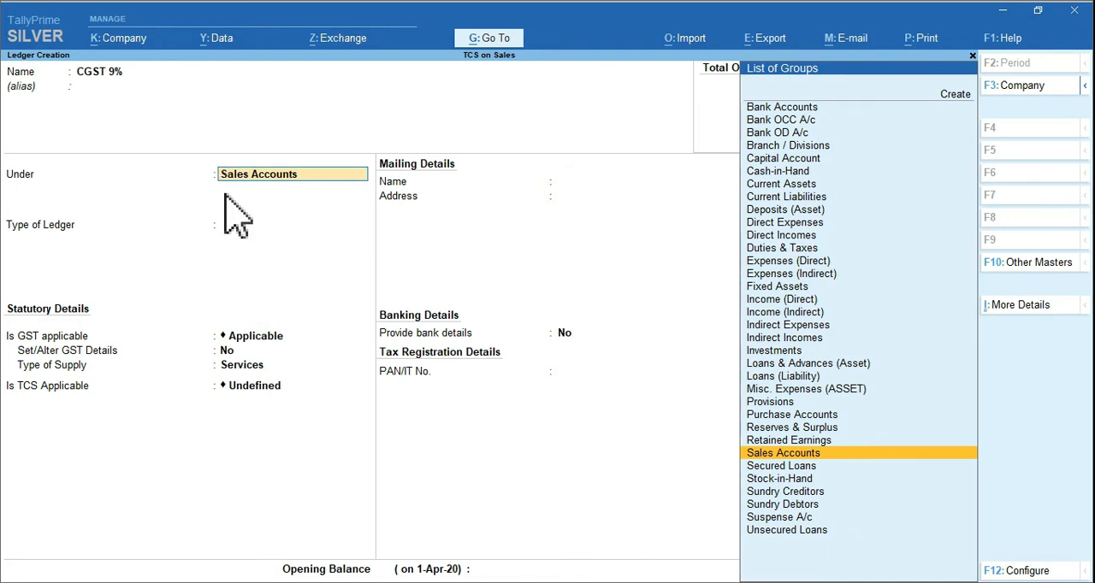
type("Du")
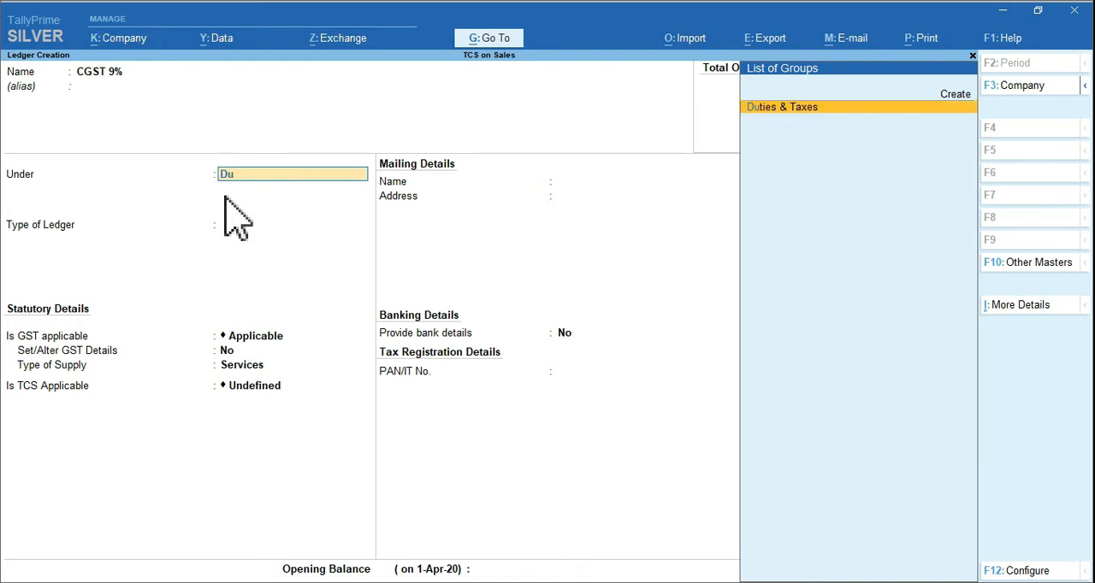
key("Return")
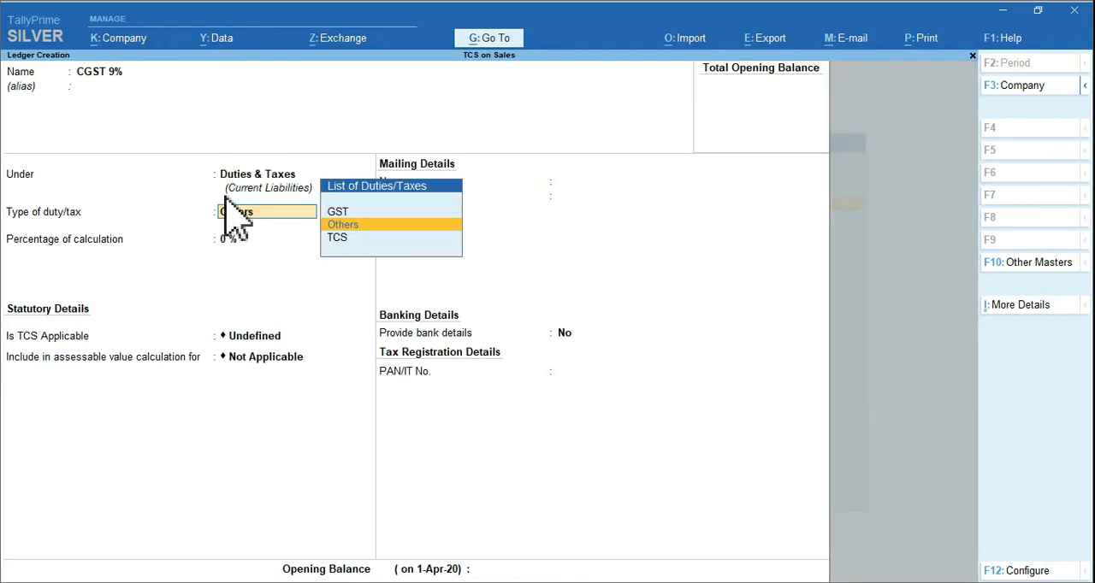
Set the CGST ledger's duty type to GST, its tax type to Central Tax and its percentage of calculation to 9%
key("Up")
key("Return")
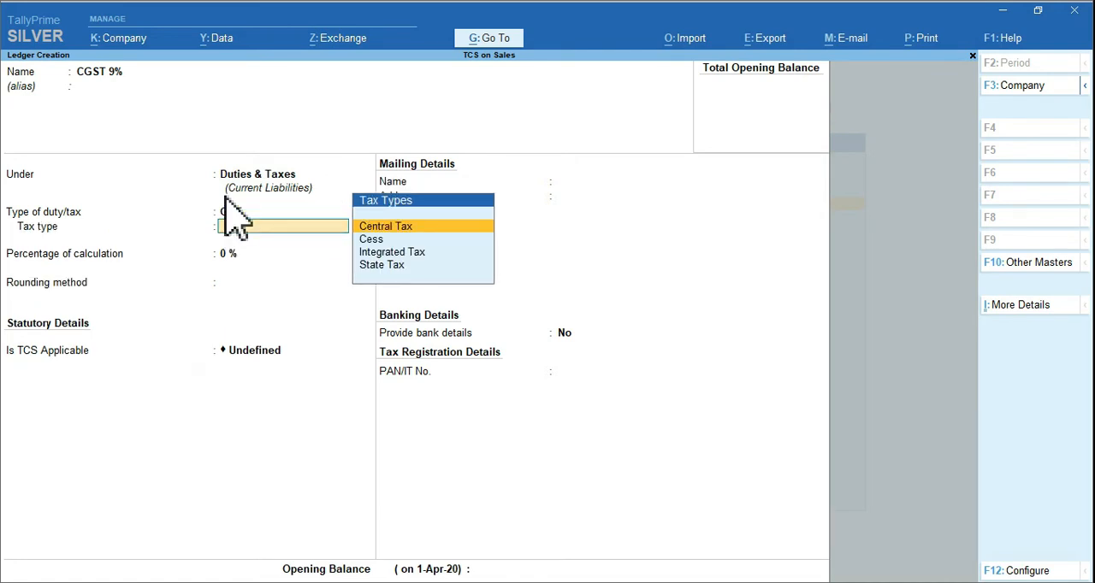
key("Return")
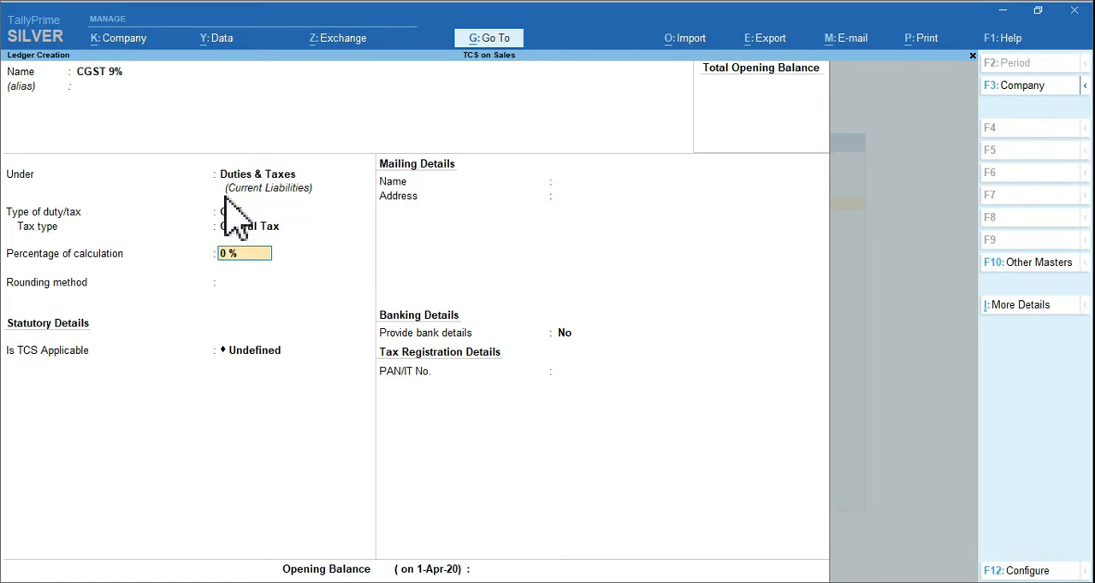
type("9")
key("Return")
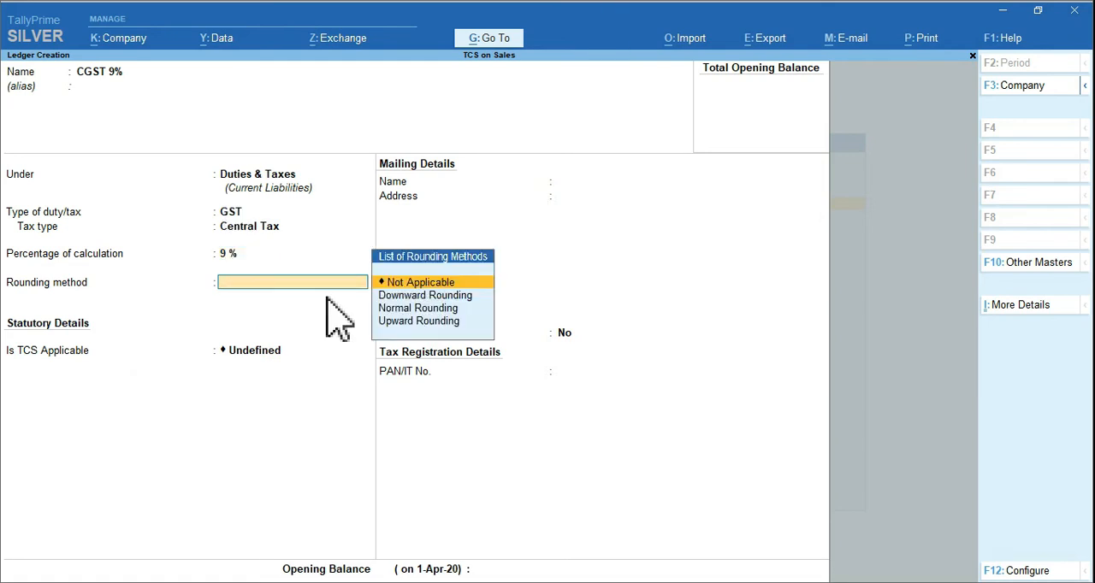
Set the CGST ledger's rounding method to Normal Rounding with a rounding limit of 2
key("Down")
key("Down")
key("Return")
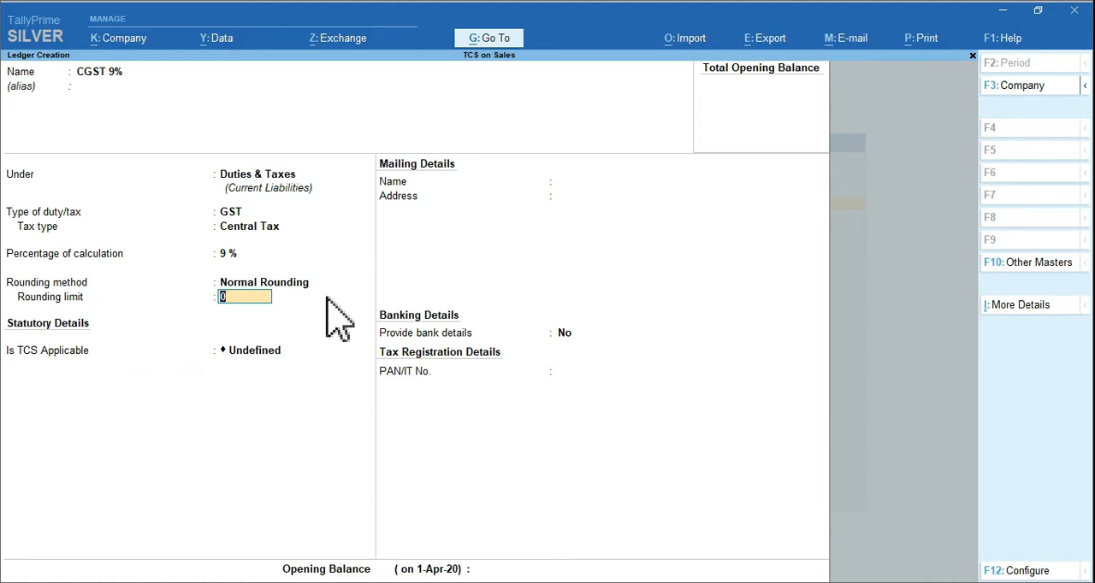
type("2")
key("Return")
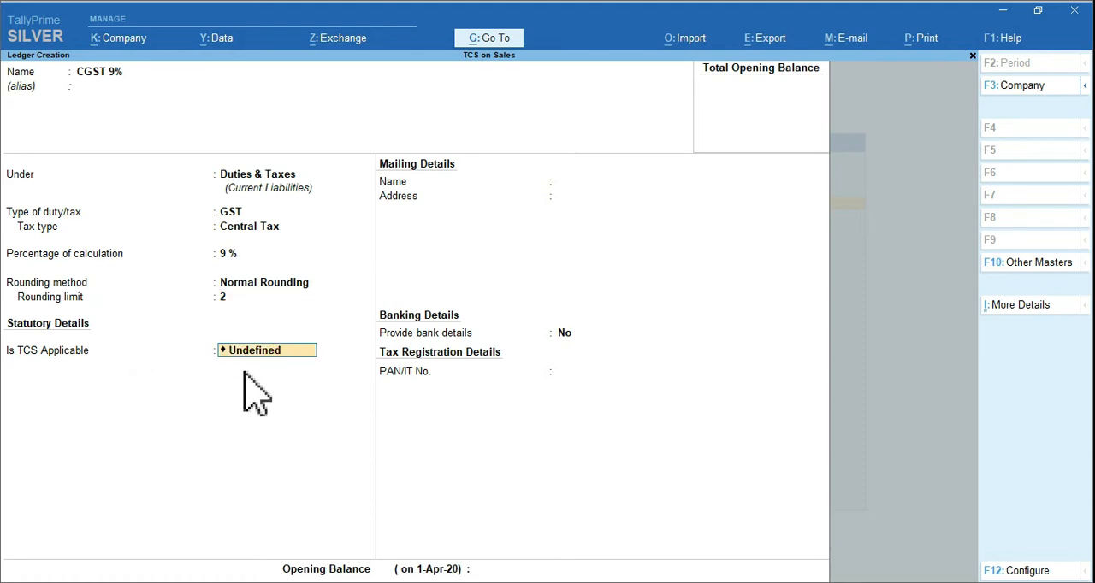
Make TCS applicable to the CGST ledger with nature of goods TCS on Sales of Goods, and save it without bank details
type("A")
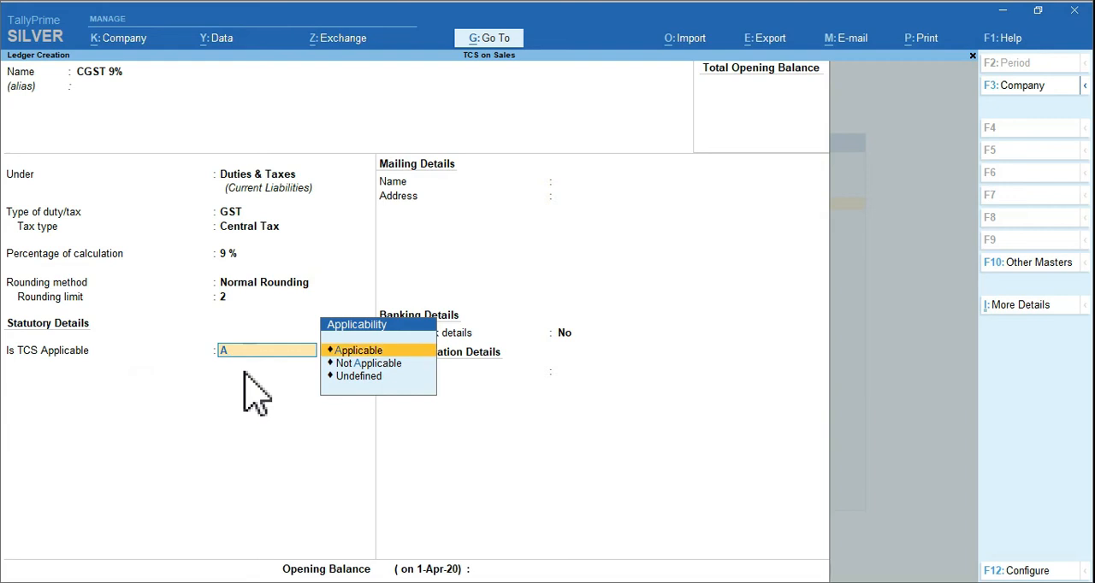
key("Return")
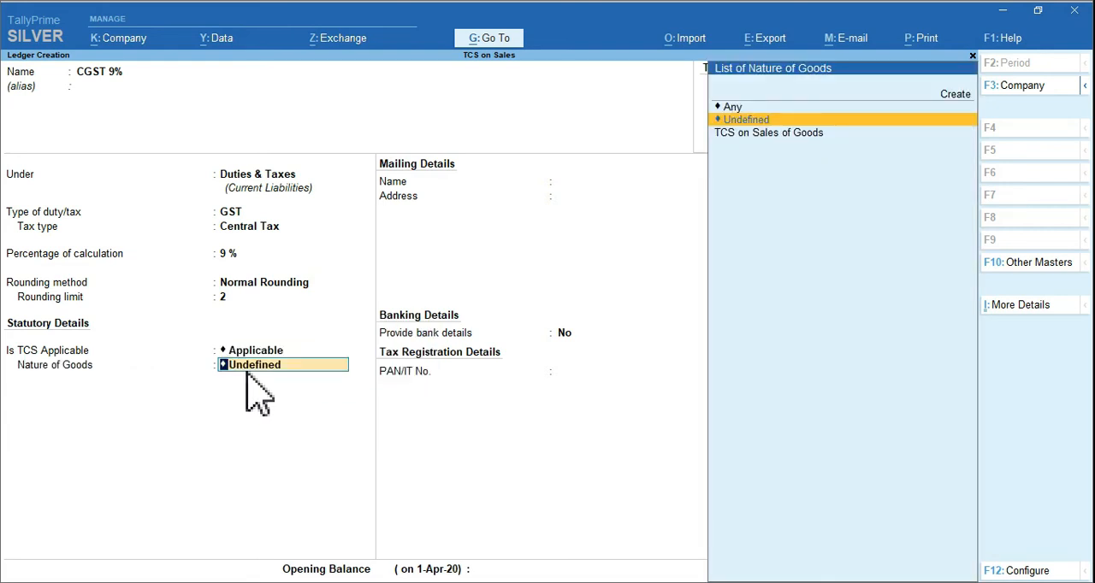
key("Down")
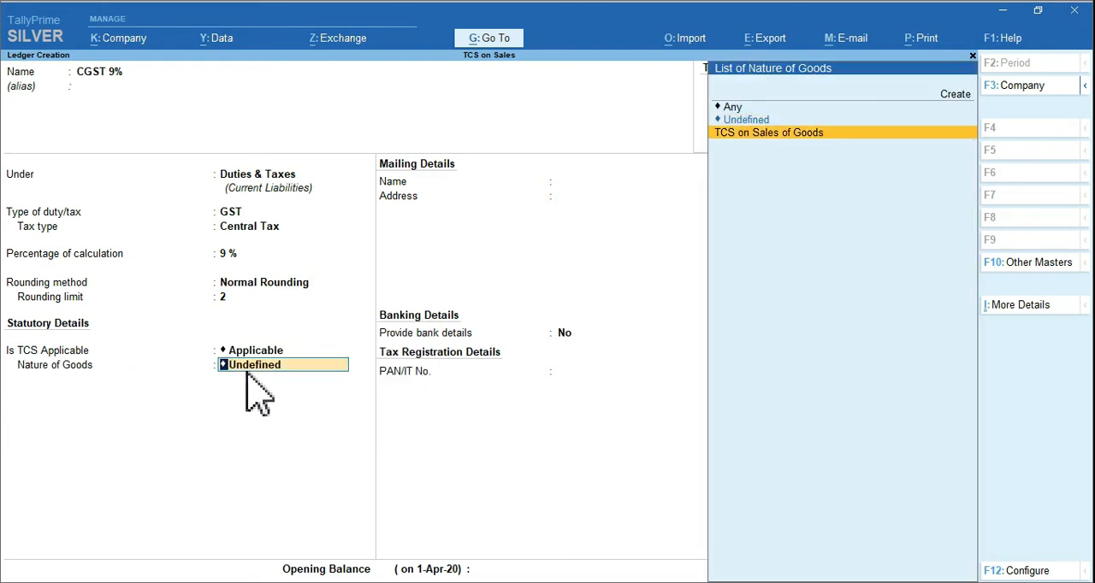
key("Return")
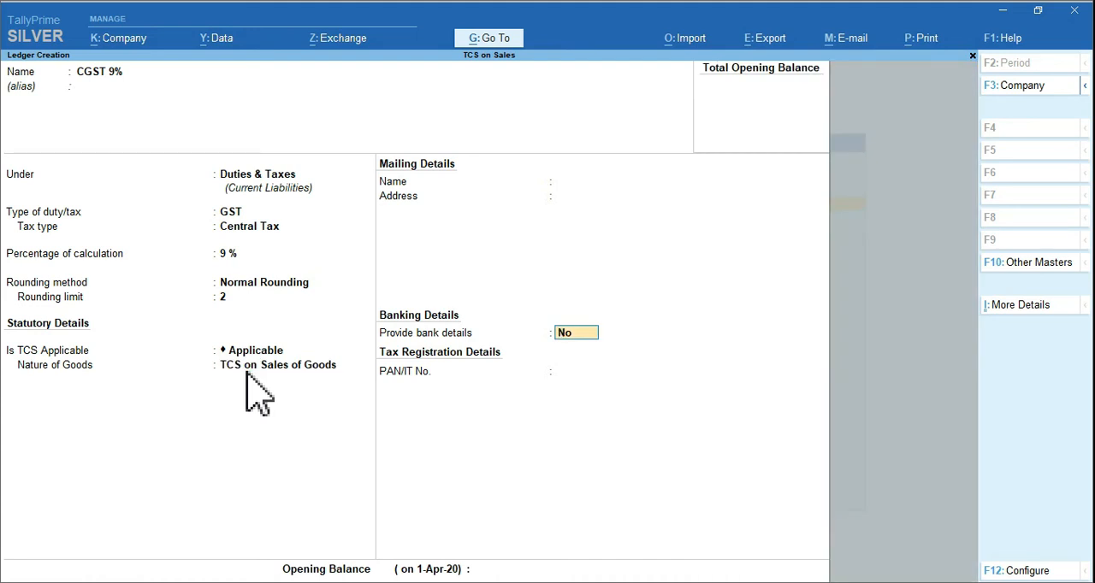
key("Return")
key("ctrl+a")
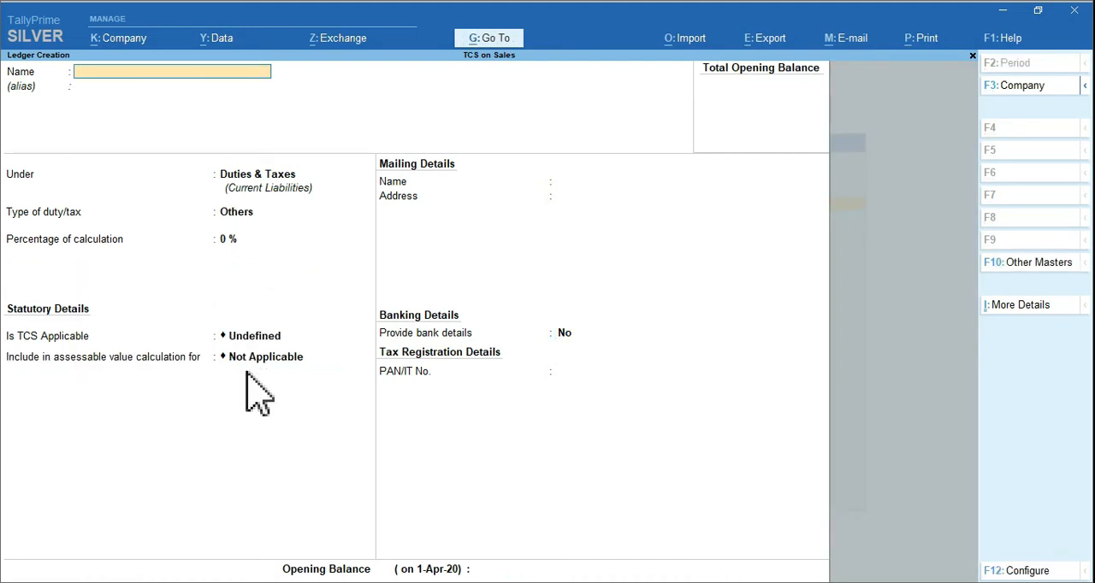
Start a new ledger named SGST 9% under the Duties & Taxes group
type("SGST 9%")
key("Return")
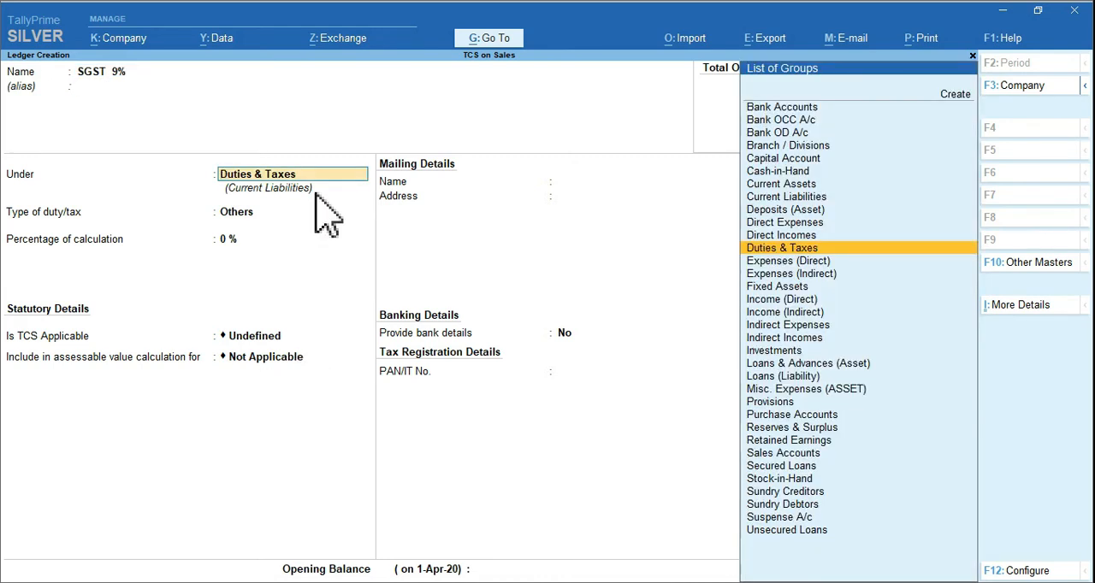
key("Return")
Set the SGST ledger's duty type to GST, its tax type to State Tax and its percentage of calculation to 9%
key("Up")
key("Return")
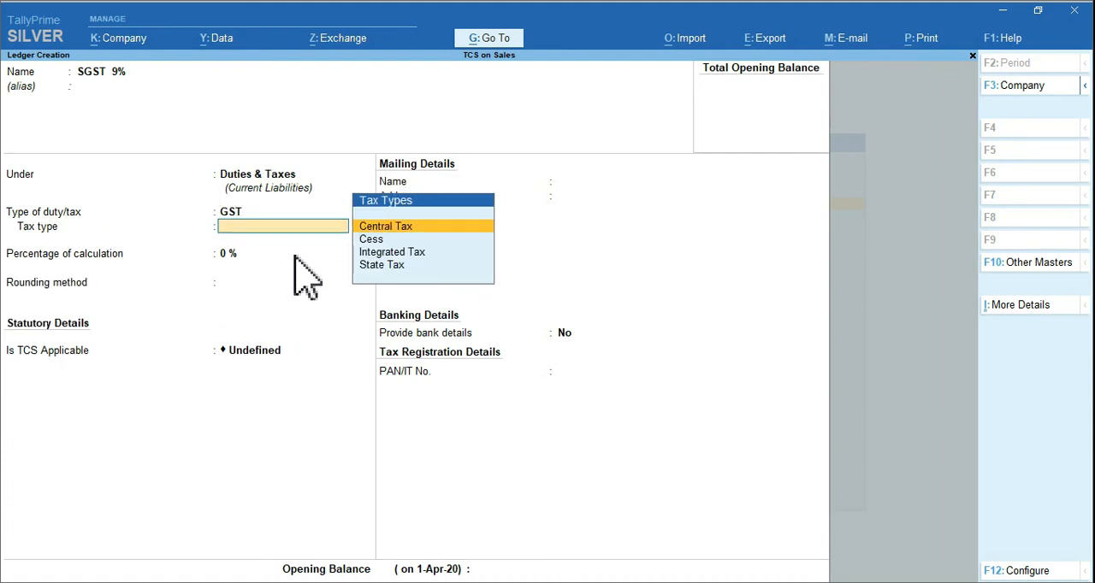
key("Up")
key("Return")
type("9")
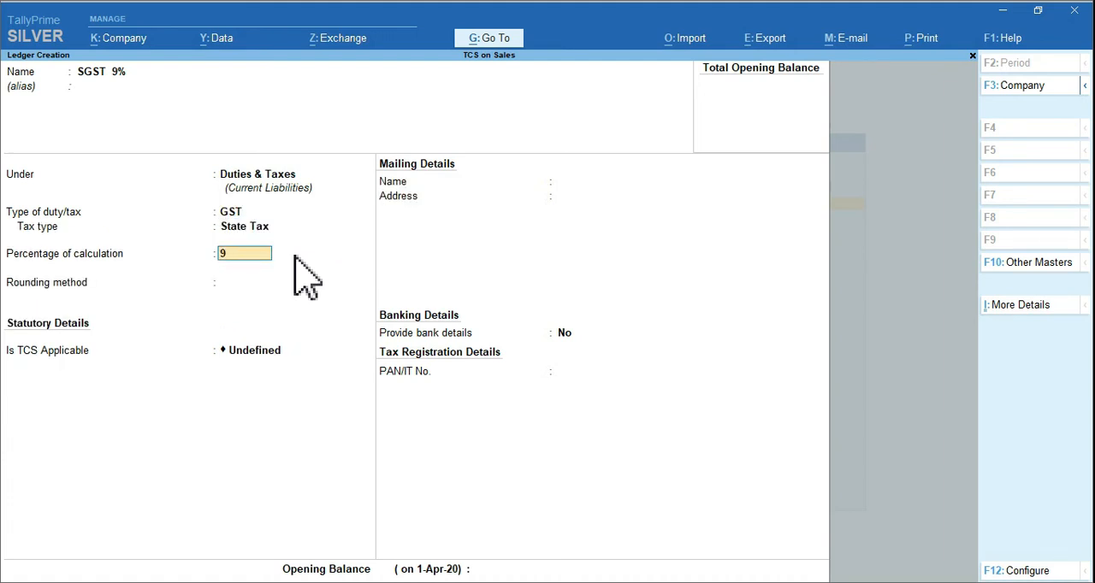
key("Return")
Set the SGST ledger's rounding method to Normal Rounding with a rounding limit of 9
key("Down")
key("Down")
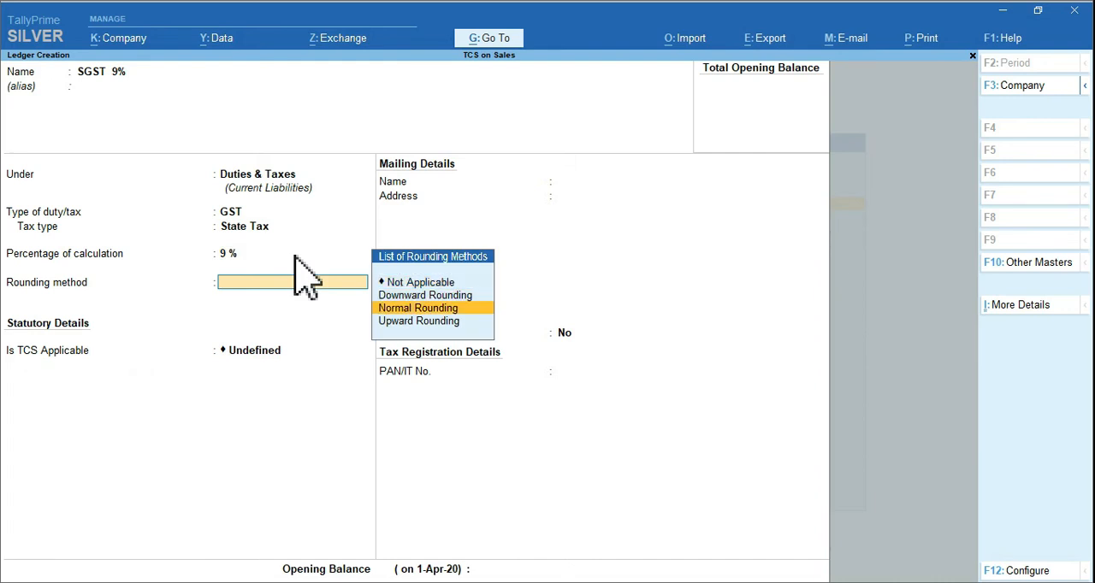
key("Return")
type("9")
key("Return")
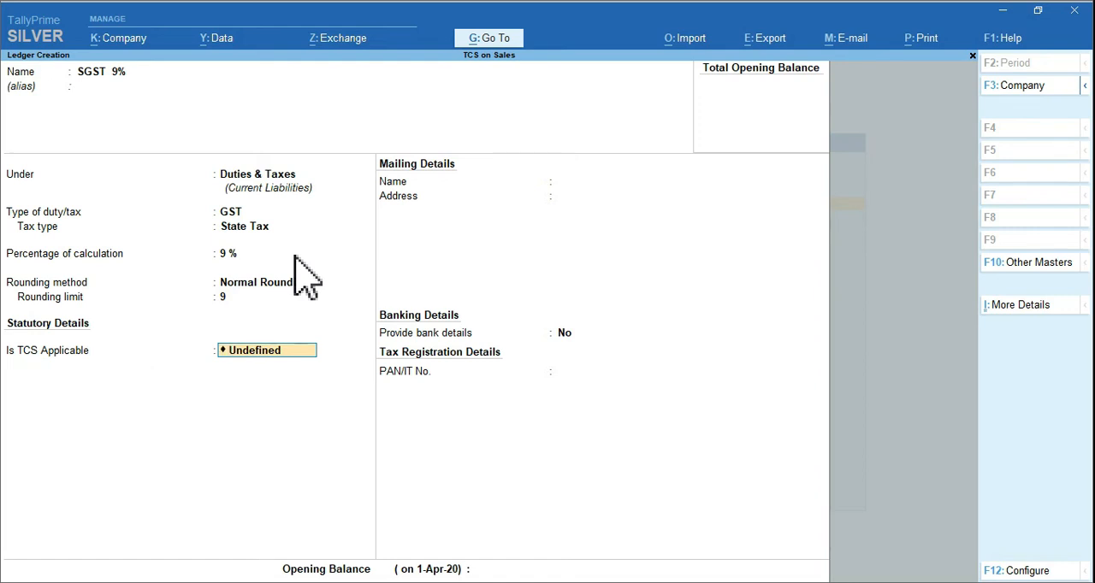
Make TCS applicable to the SGST ledger and choose TCS on Sales of Goods as its nature of goods
type("a")
key("Return")
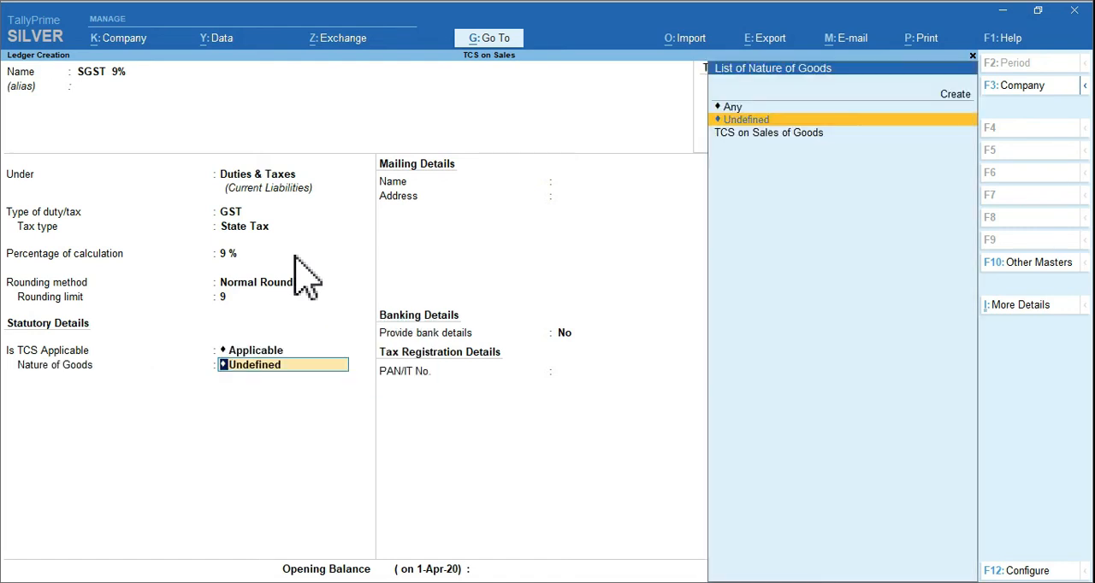
key("Down")
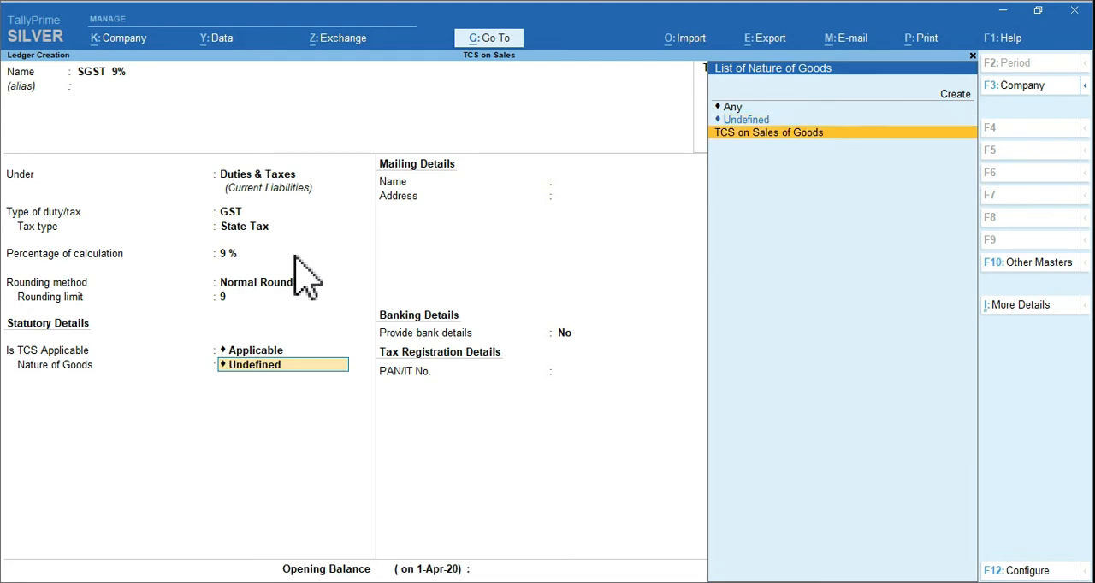
key("Return")
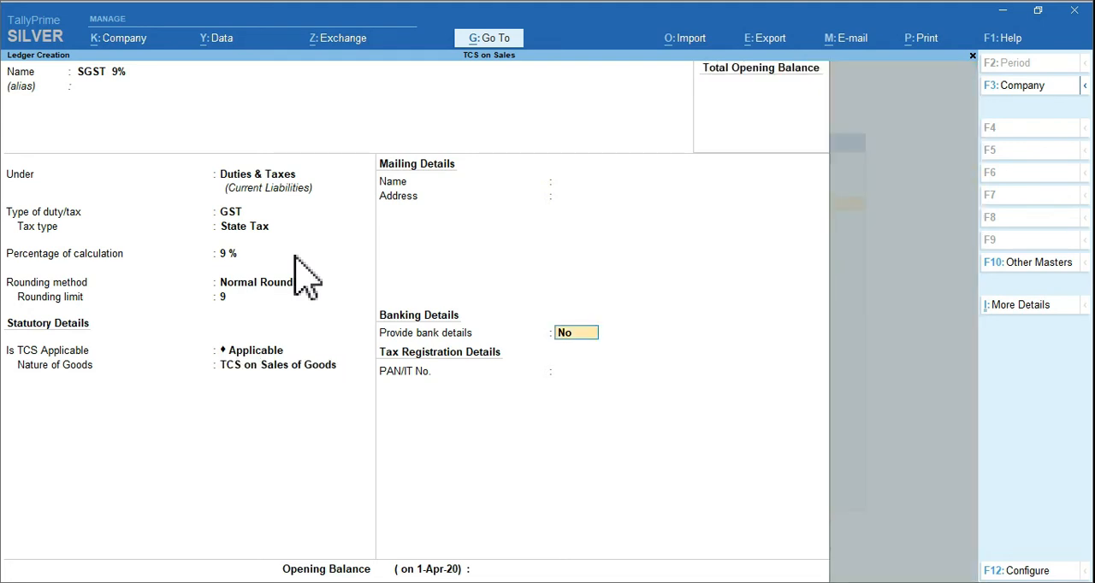
Save the SGST 9% ledger and start a new ledger named CGST 6% under the Duties & Taxes group
key("ctrl+a")
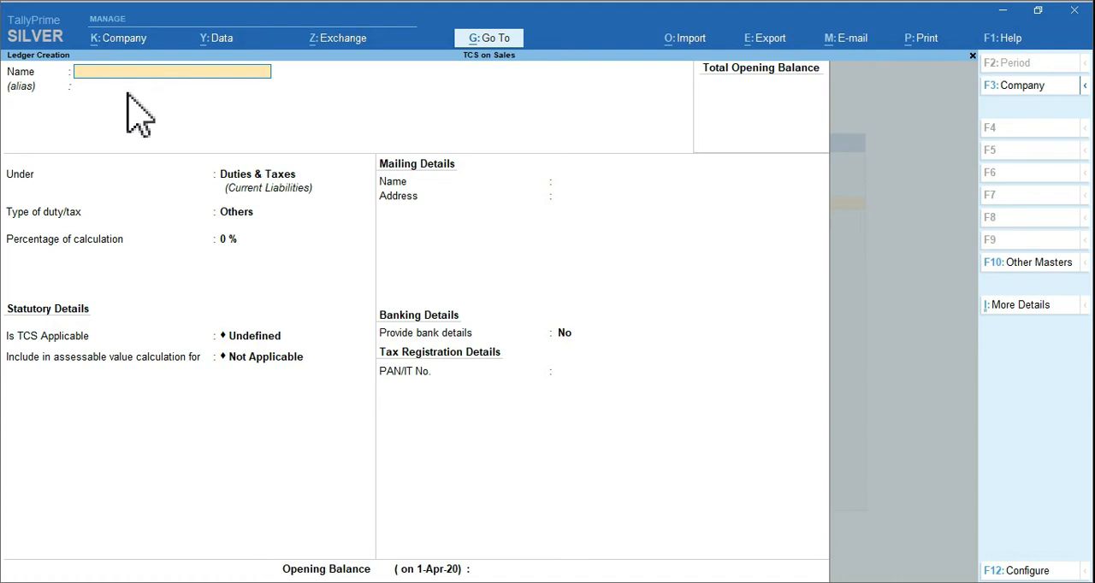
type("GST 6%")
key("Return")
key("Return")
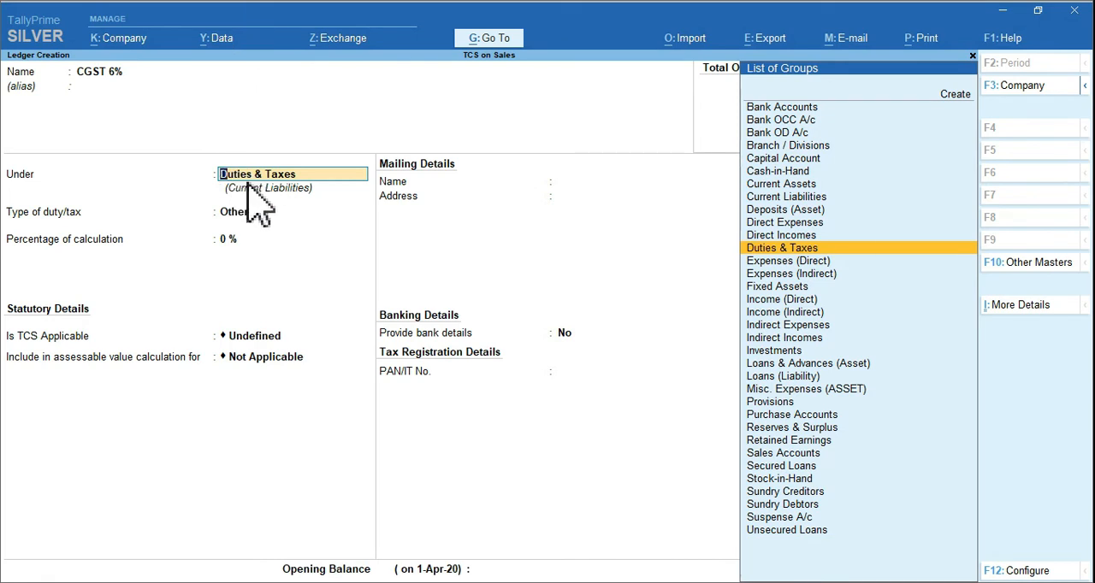
key("Return")
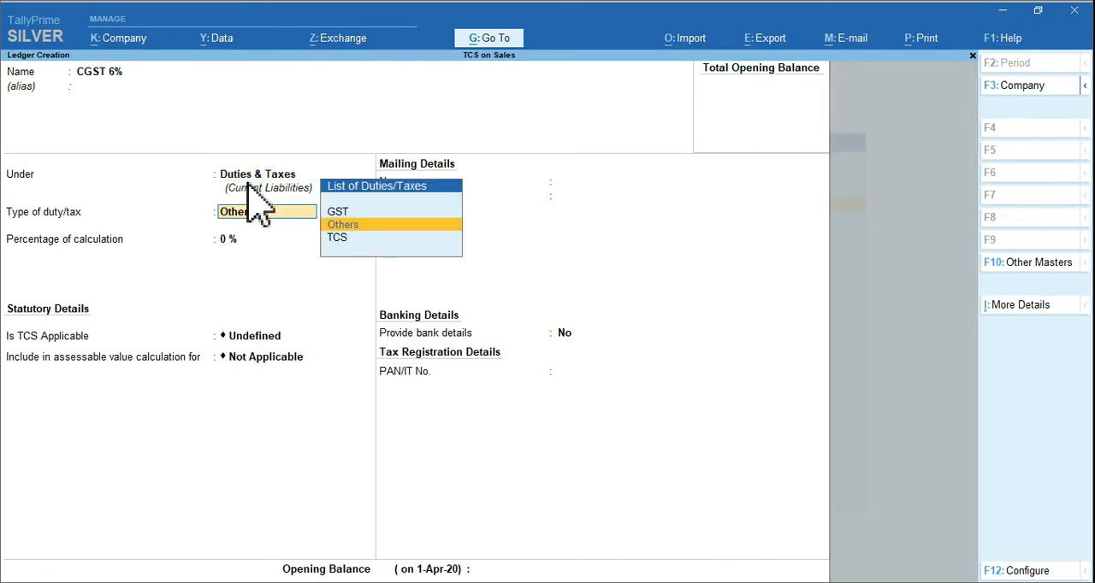
Set the CGST 6% ledger's duty type to GST, its tax type to Central Tax and its percentage of calculation to 6%
key("Up")
key("Return")
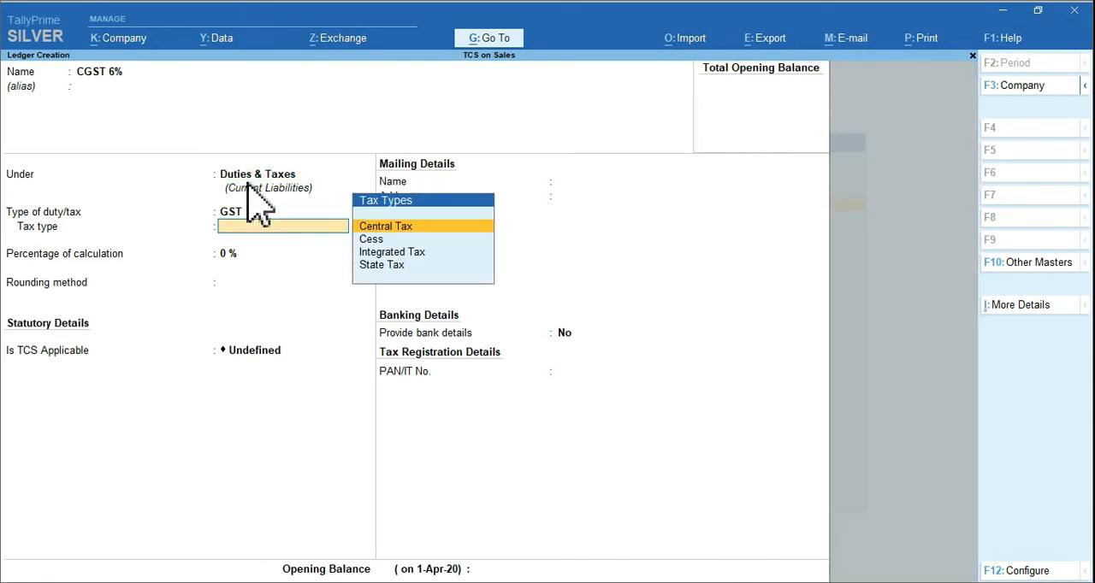
key("Return")
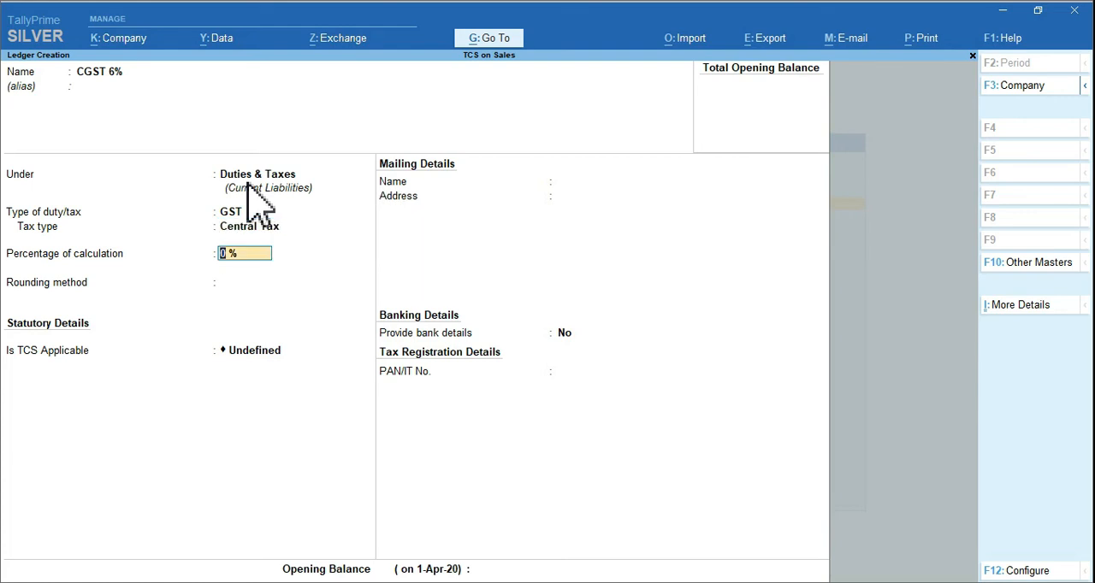
type("6")
key("Return")
Set the CGST 6% ledger's rounding method to Normal Rounding with a rounding limit of 2
key("Down")
key("Down")
key("Return")
type("2")
key("Return")
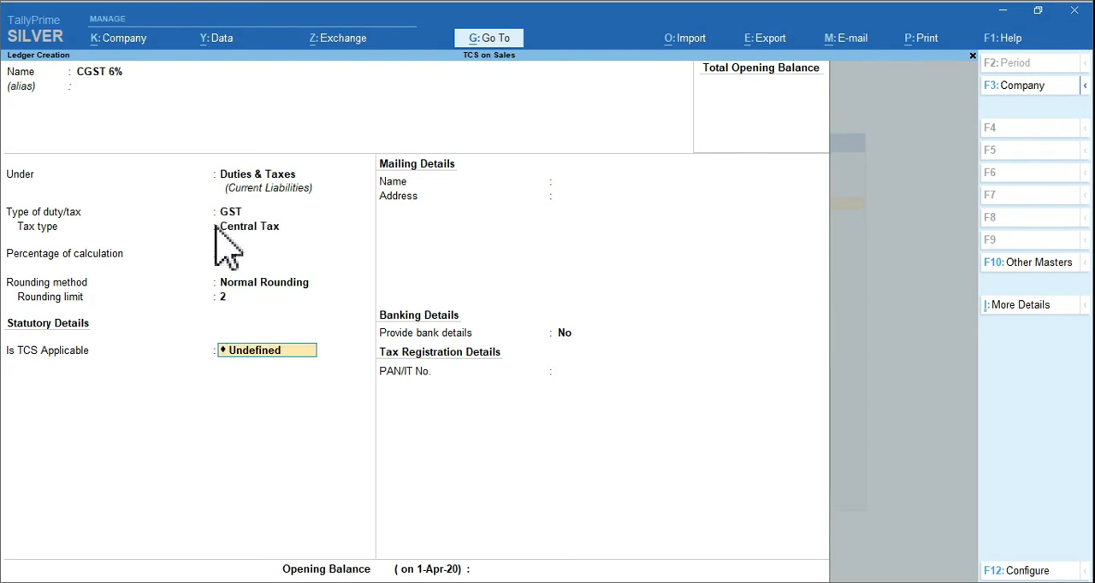
Make TCS applicable to the CGST 6% ledger with TCS on Sales of Goods as its nature of goods, and save the ledger
type("A")
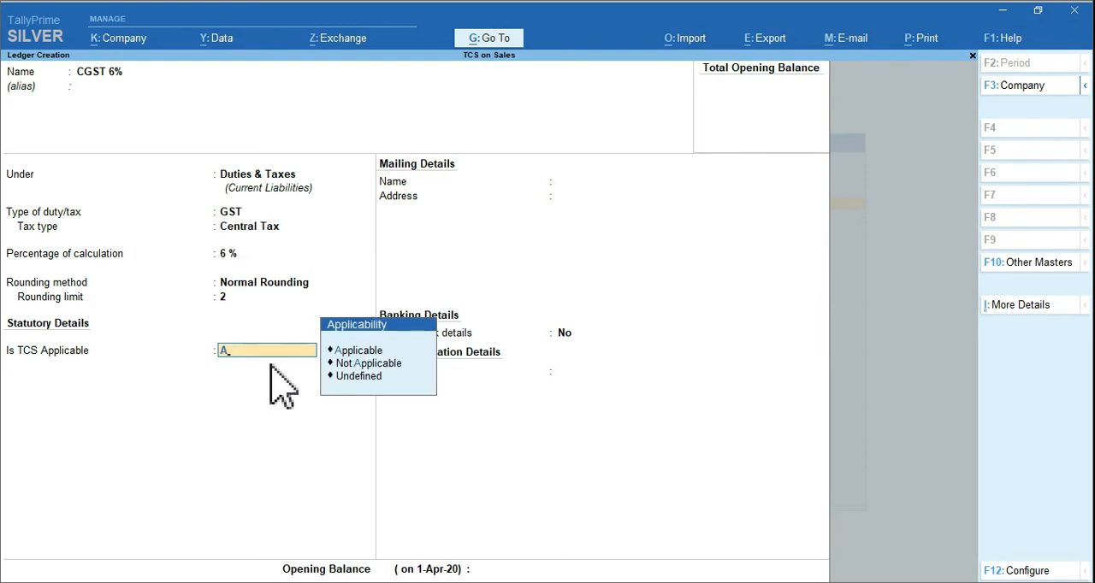
key("Return")
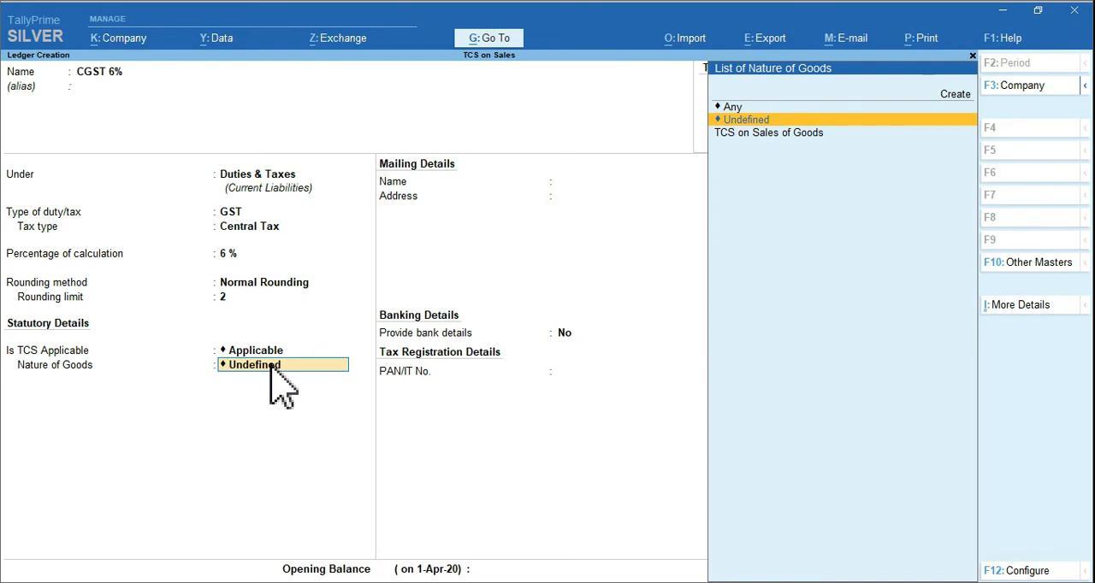
key("Down")
key("Return")
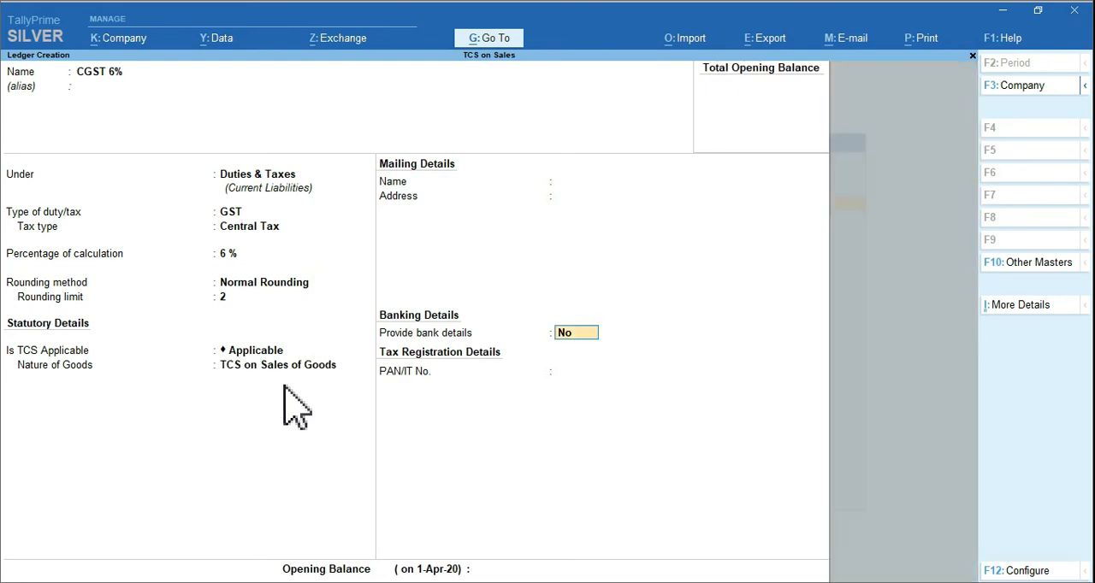
key("ctrl")
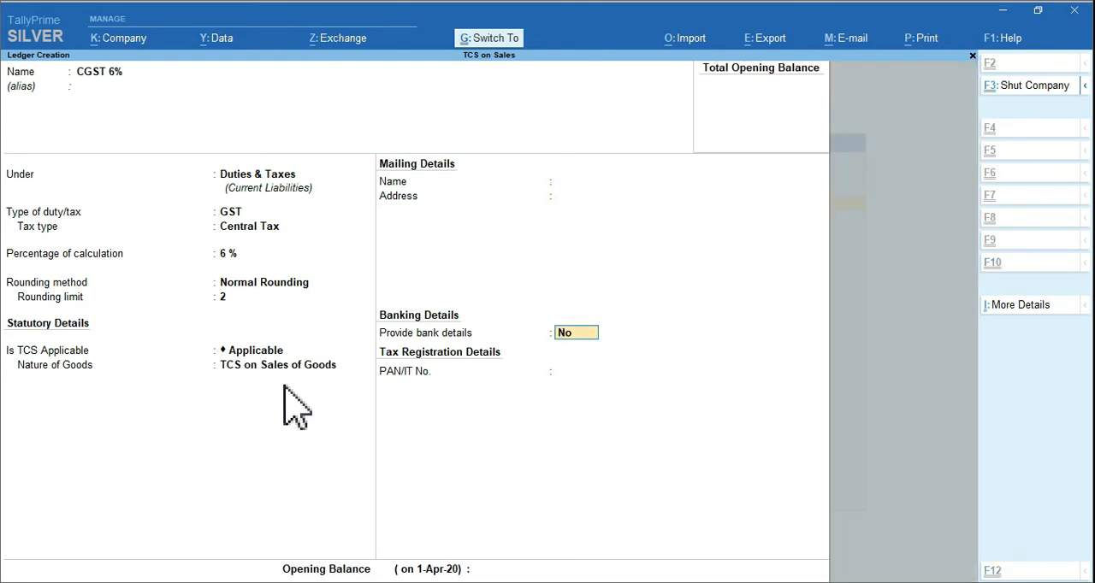
key("ctrl+a")
Start a new ledger named SGST 6% under the Duties & Taxes group
type("SGST 6%")
key("Return")
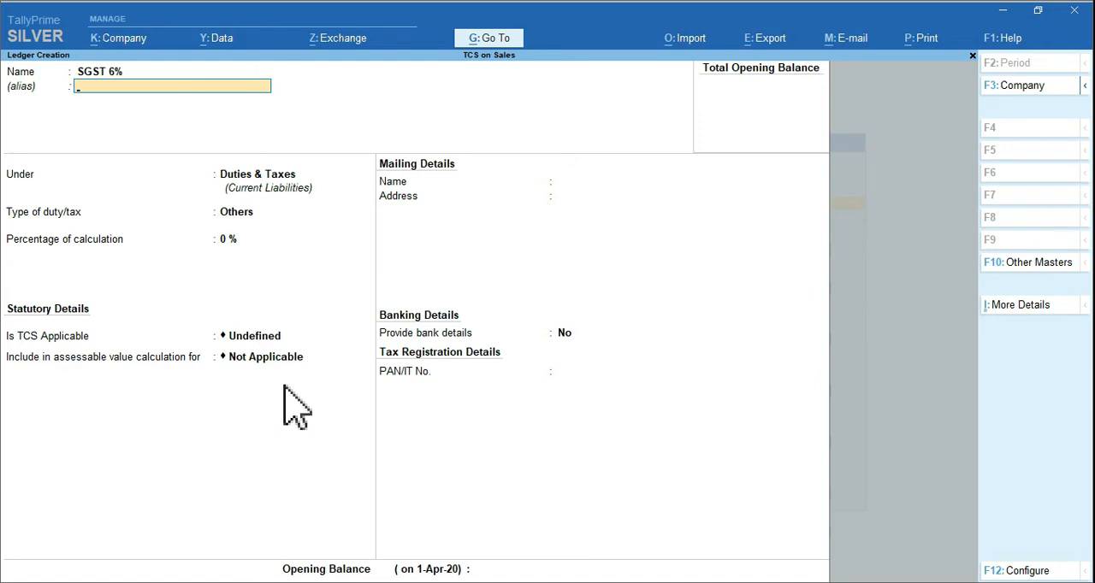
key("Return")
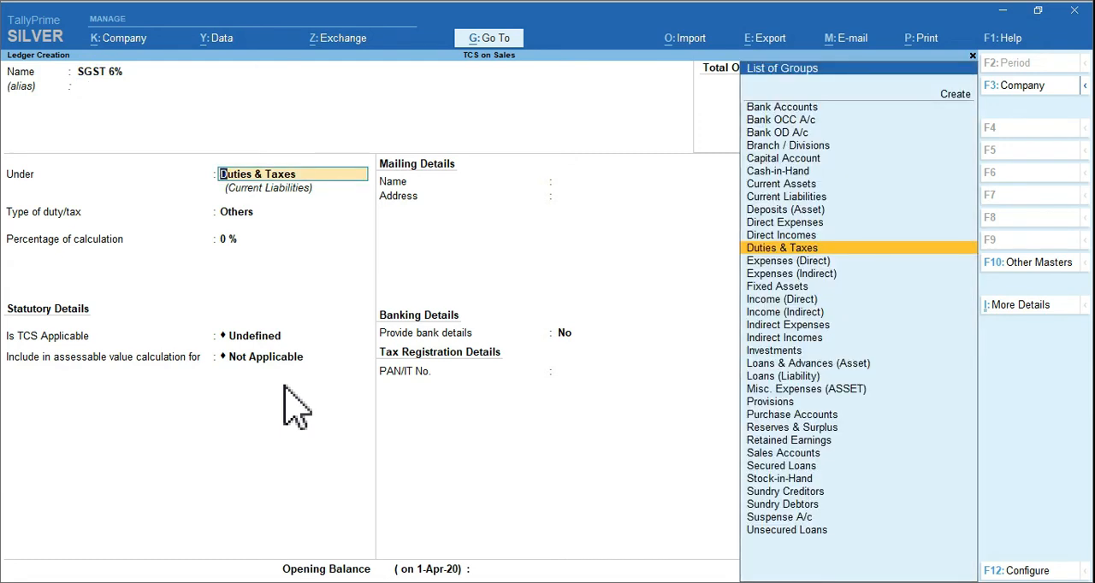
key("Return")
Set the SGST 6% ledger's duty type to GST, its tax type to State Tax and its percentage of calculation to 6%
key("Up")
key("Return")
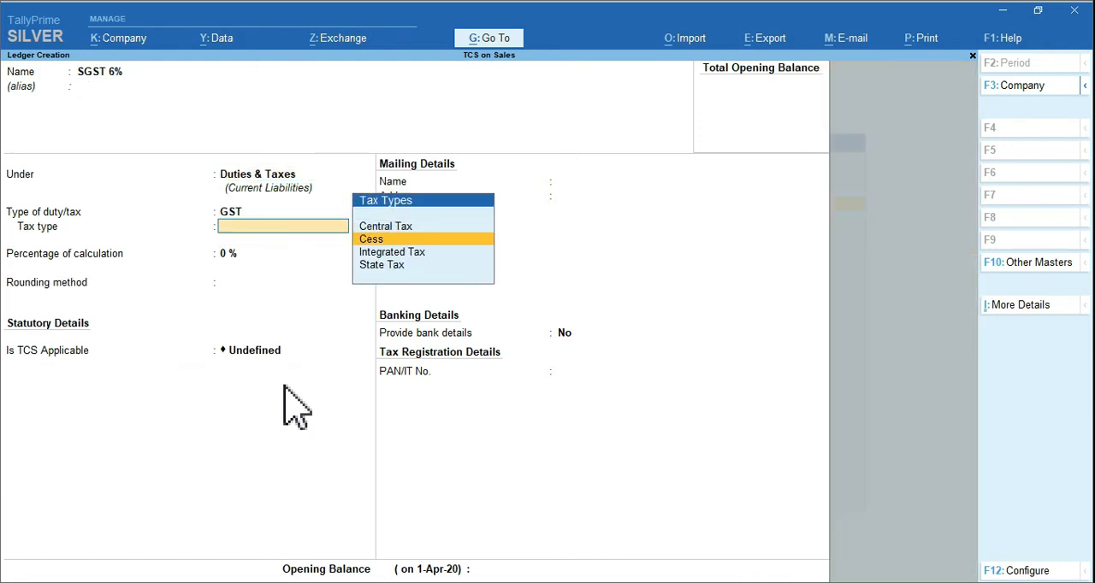
key("Down")
key("Down")
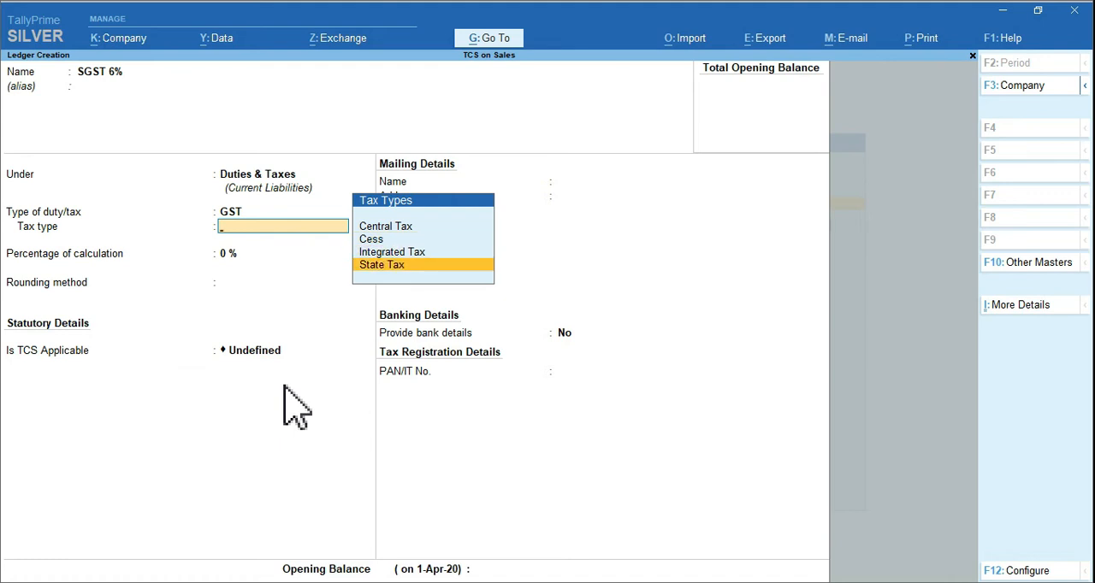
key("Return")
type("6")
key("Return")
Set the SGST 6% ledger's rounding method to Normal Rounding with a rounding limit of 2
key("Down")
key("Down")
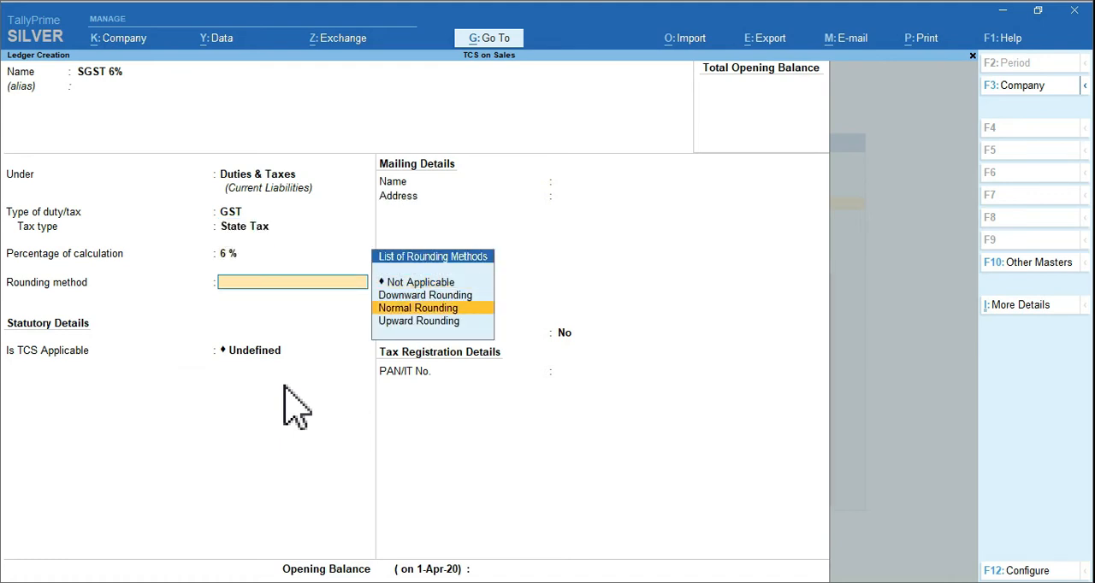
key("Return")
type("2")
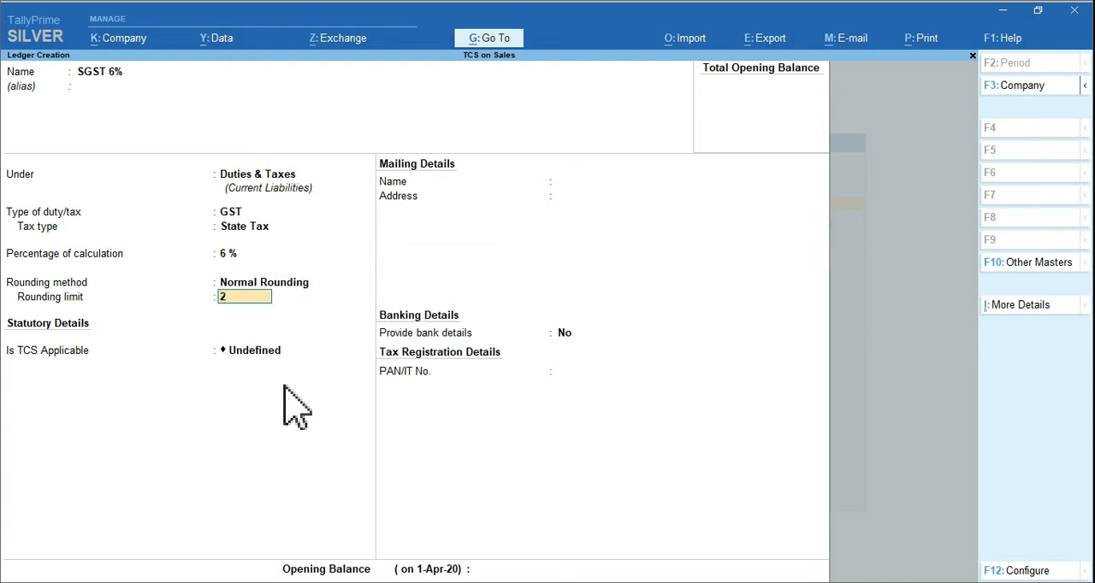
key("Return")
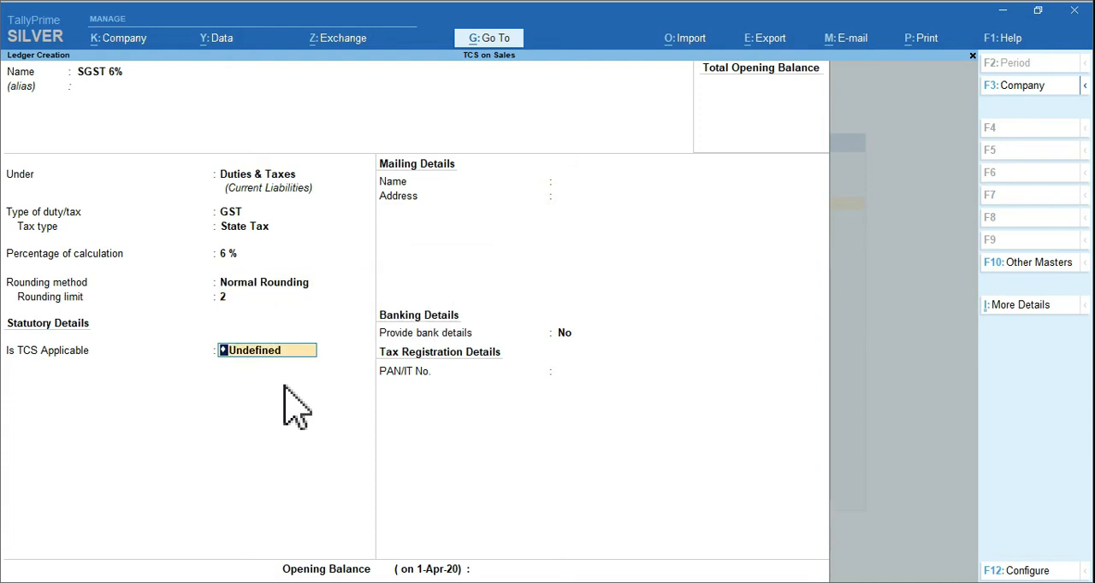
Make TCS applicable to the SGST 6% ledger with TCS on Sales of Goods as its nature of goods, then save it and leave ledger creation
type("A")
key("Return")
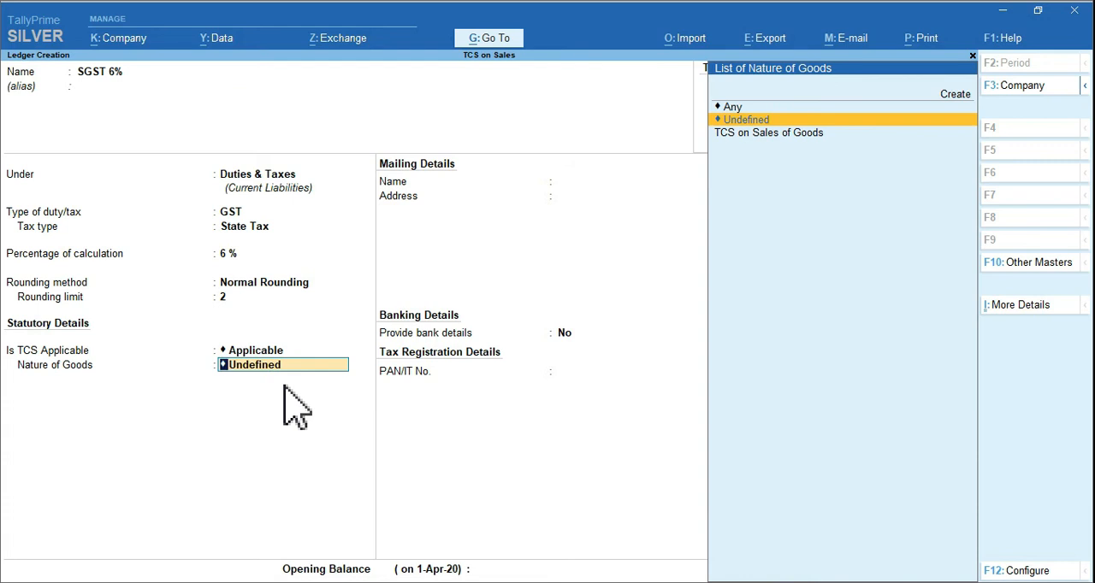
key("Down")
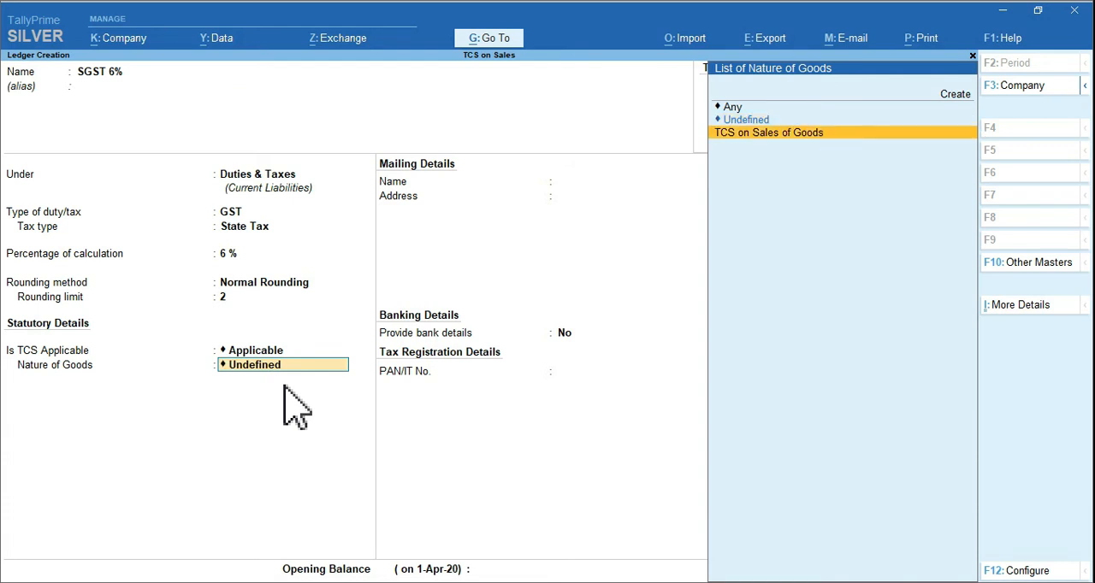
key("Return")
key("ctrl+a")
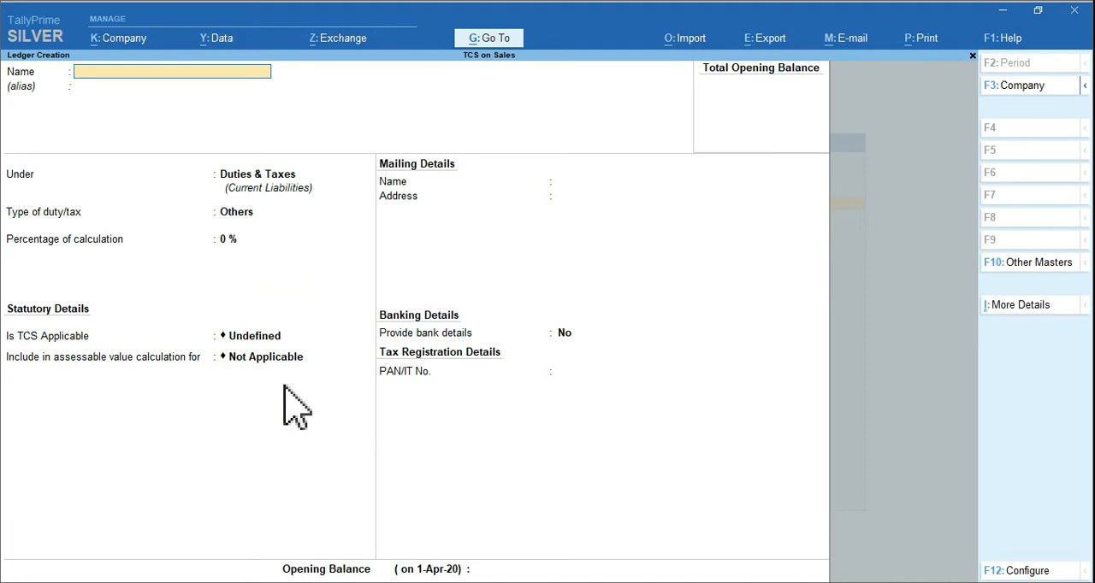
key("Escape")
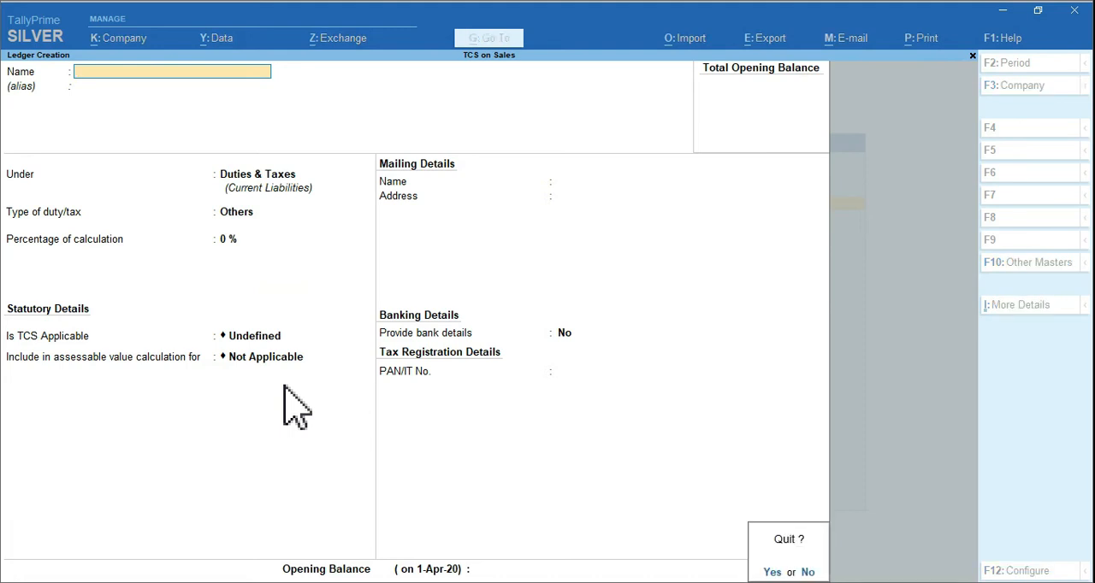
key("y")
Start a new stock item named Samsung Mobile, leaving its alias and description blank
left_click_drag(357, 260, 455, 281)
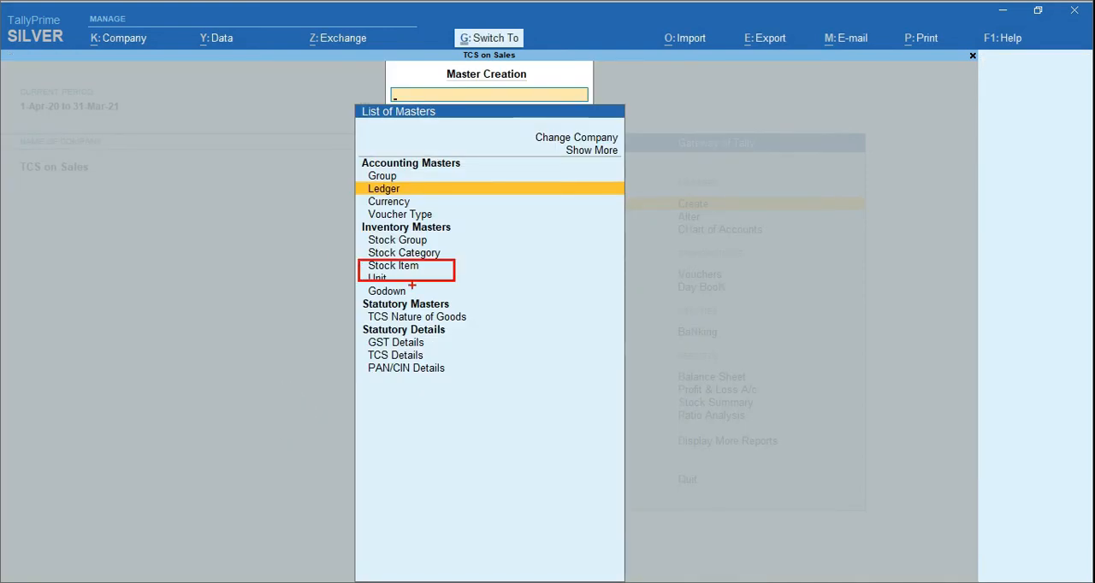
left_click(393, 266)
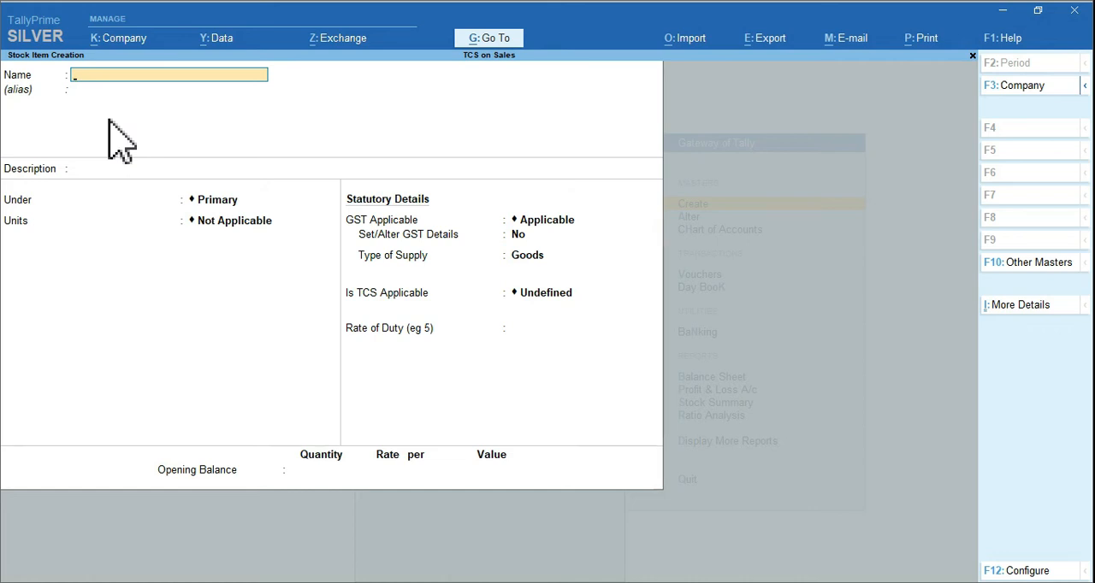
type("Samsung Mobile")
key("Return")
key("Return")
key("Return")
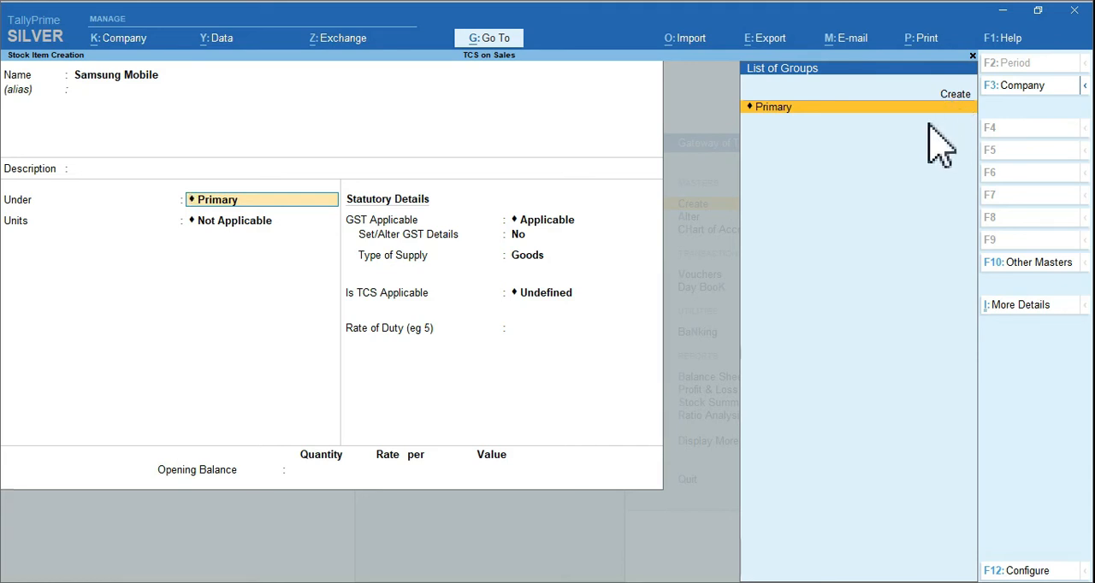
Create a stock group named Mobile under Primary and assign it to the Samsung Mobile stock item
key("alt+c")
type("Mobile")
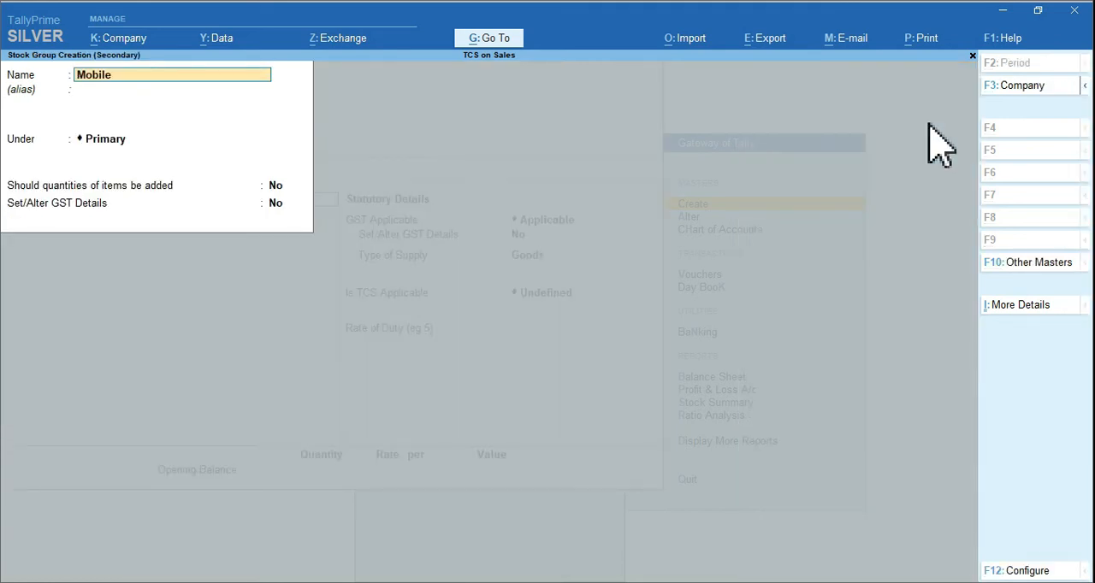
key("Return")
key("Return")
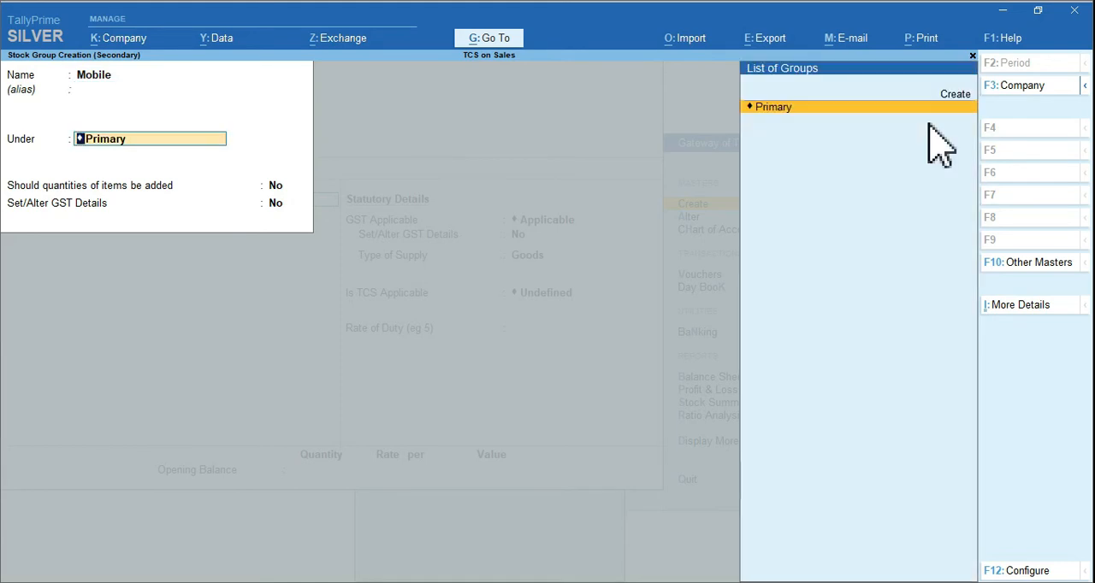
key("Return")
key("Return")
key("Return")
key("Return")
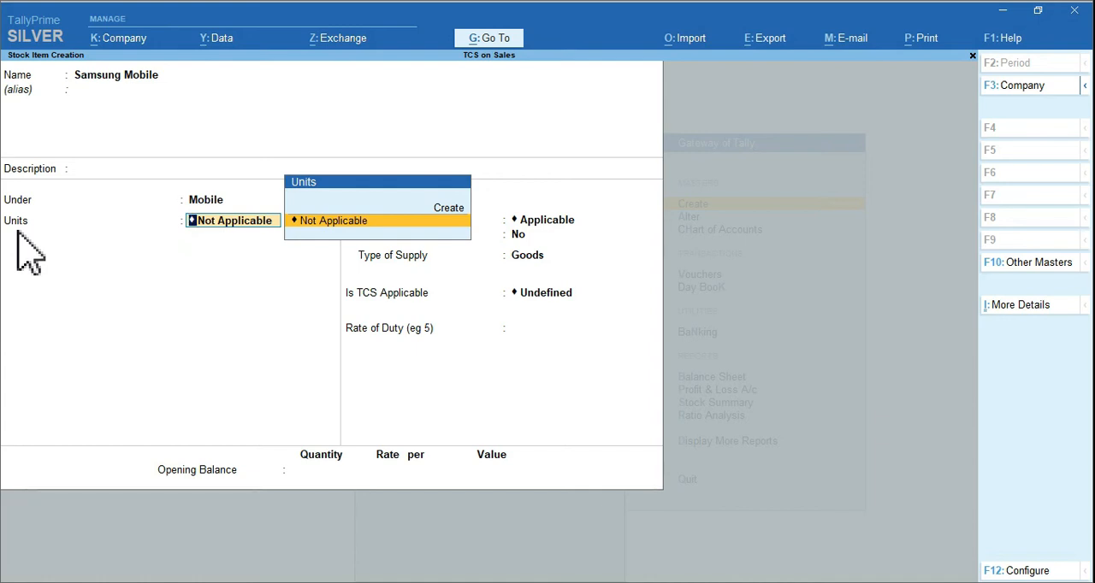
Create a simple unit pcs with quantity code PCS-PIECES and 0 decimal places, and use it as the stock item's unit
key("alt+c")
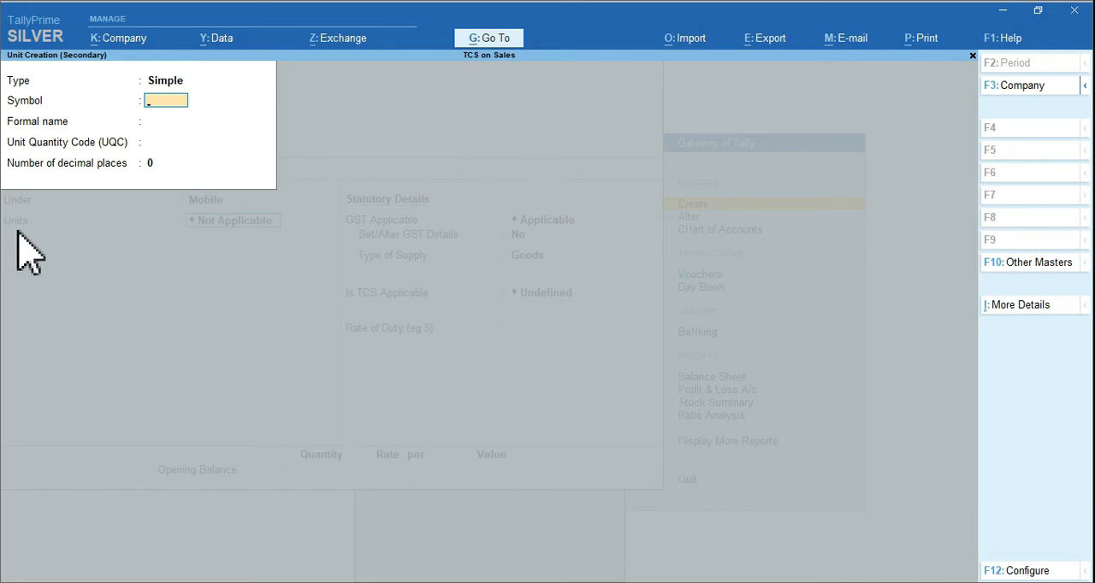
type("pcs")
key("Return")
key("Return")
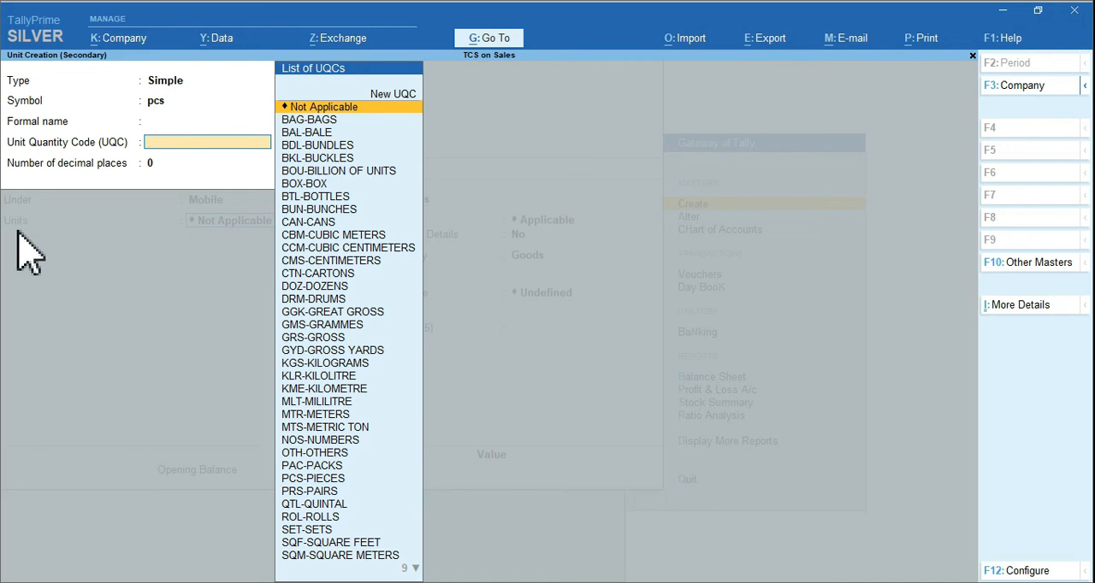
type("pc")
key("Return")
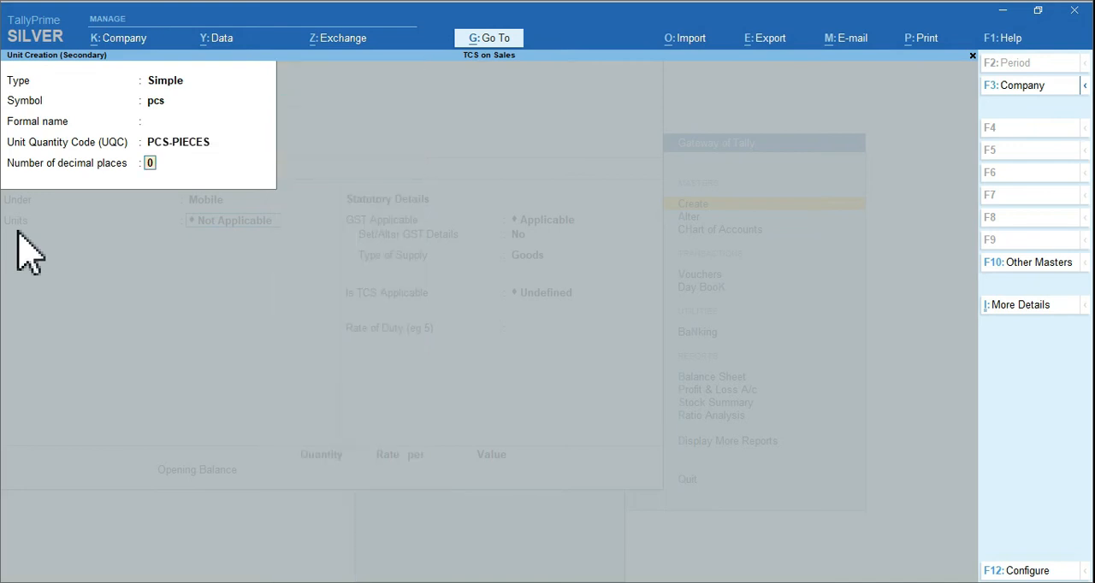
key("Return")
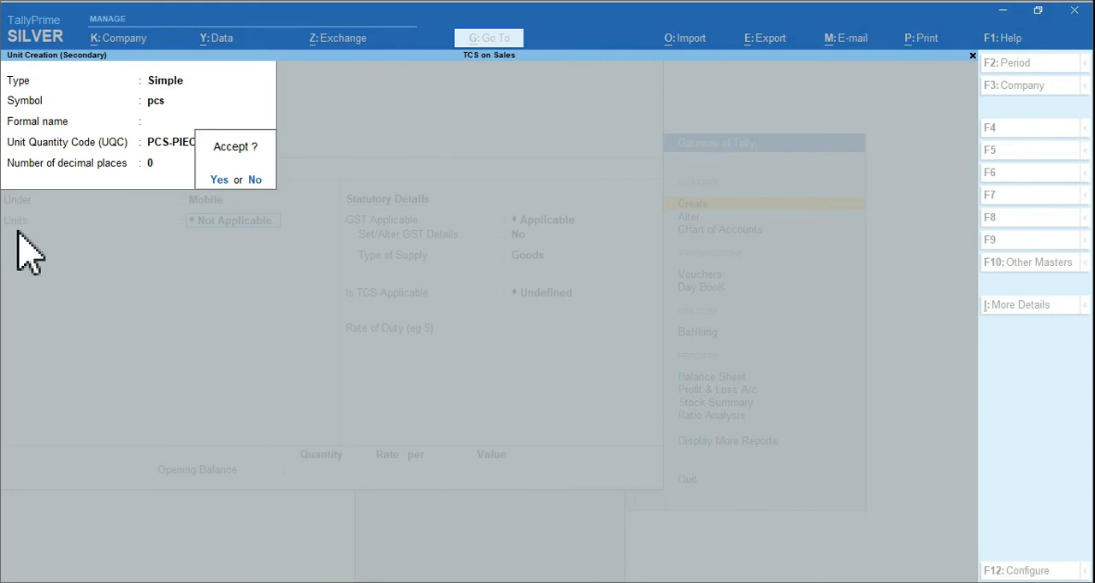
key("Return")
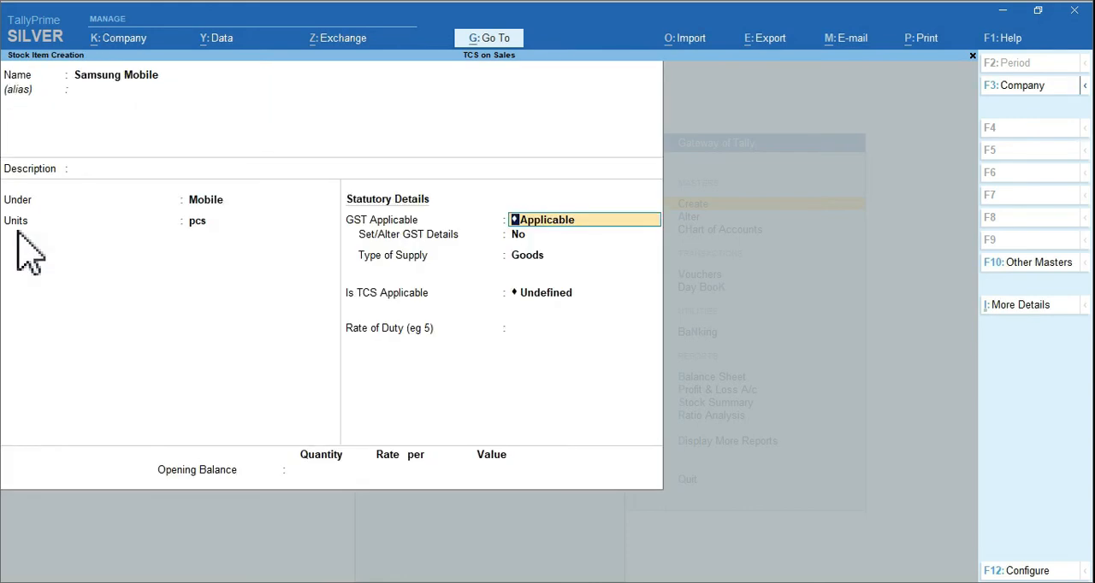
Keep GST applicable for Samsung Mobile, enable its GST details, and enter HSN/SAC 8569 with the description blank
key("Return")
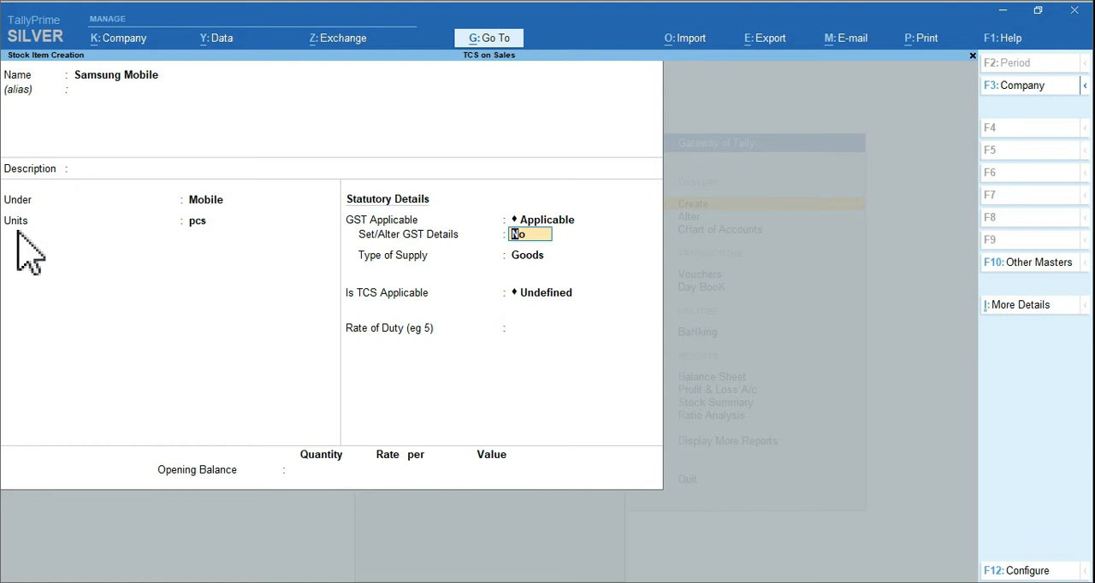
type("y")
key("Return")
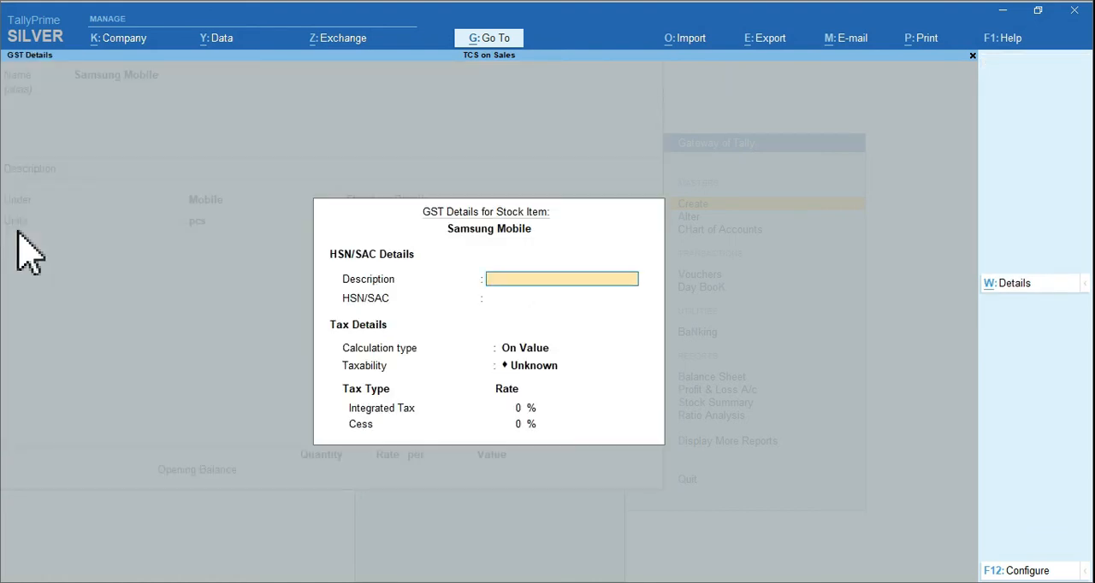
key("Return")
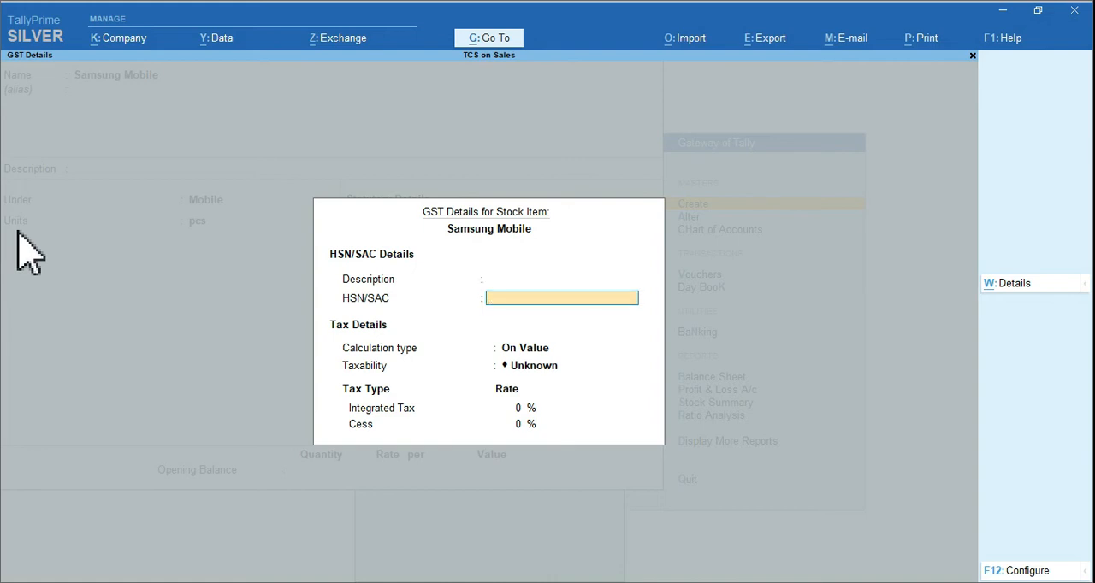
type("8569")
key("Return")
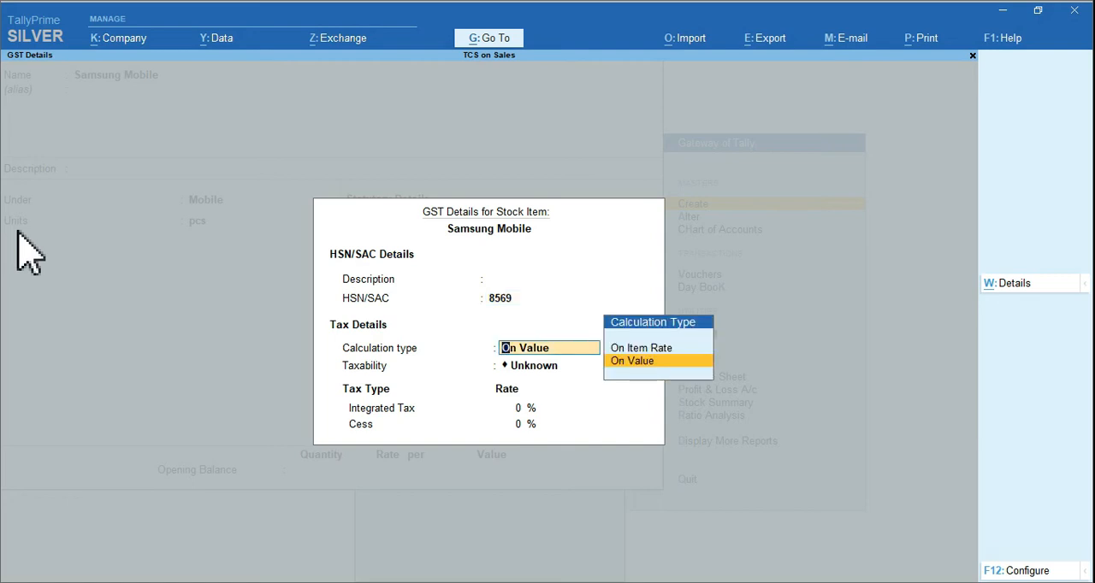
Set Samsung Mobile's GST calculation to On Value, taxability to Taxable and integrated tax to 12%, with cess at 0%
key("Return")
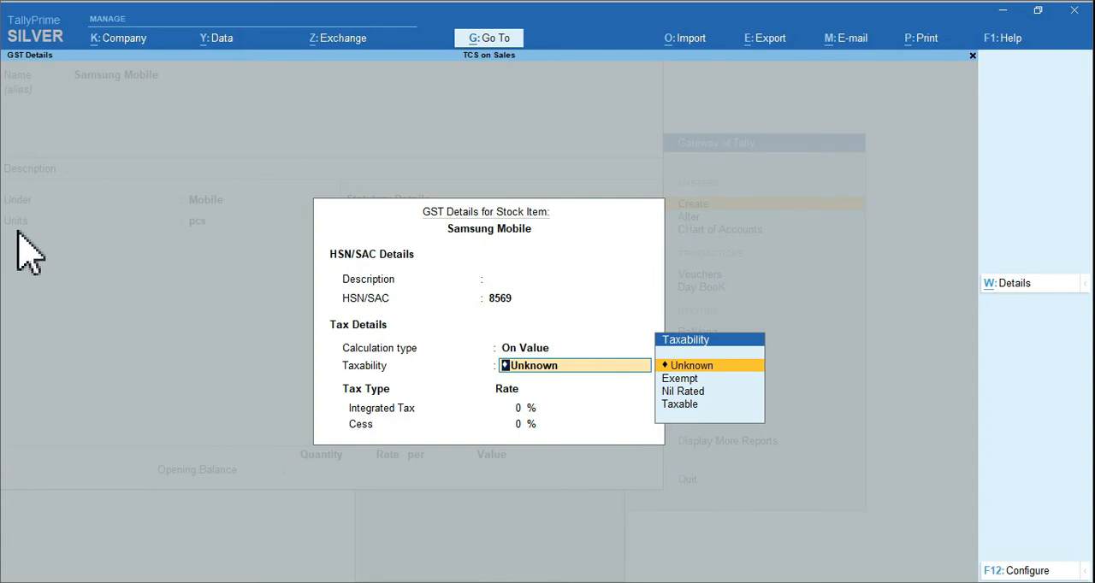
key("Down")
key("Down")
key("Down")
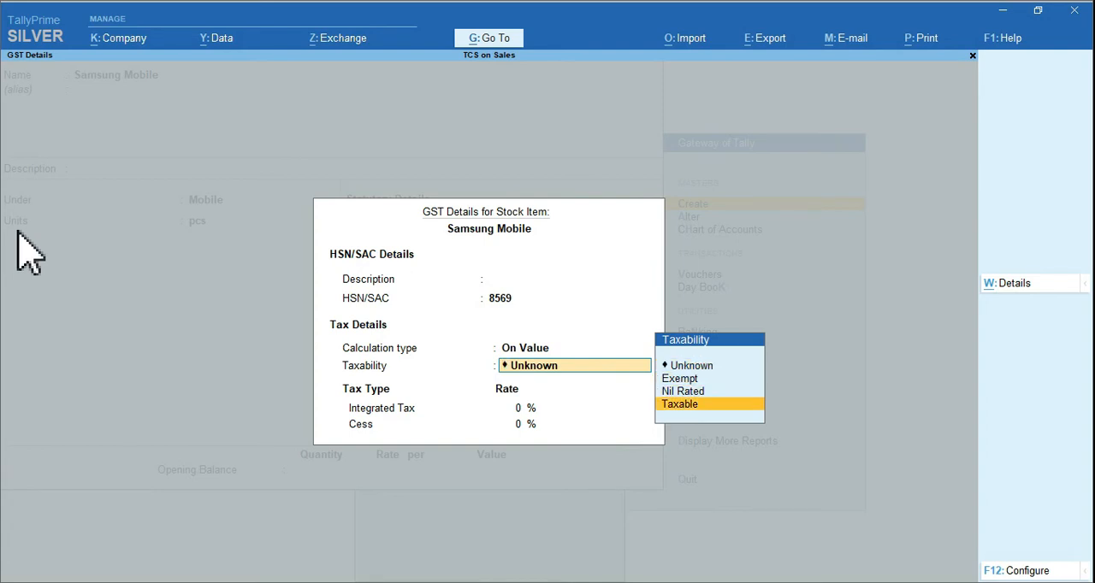
key("Return")
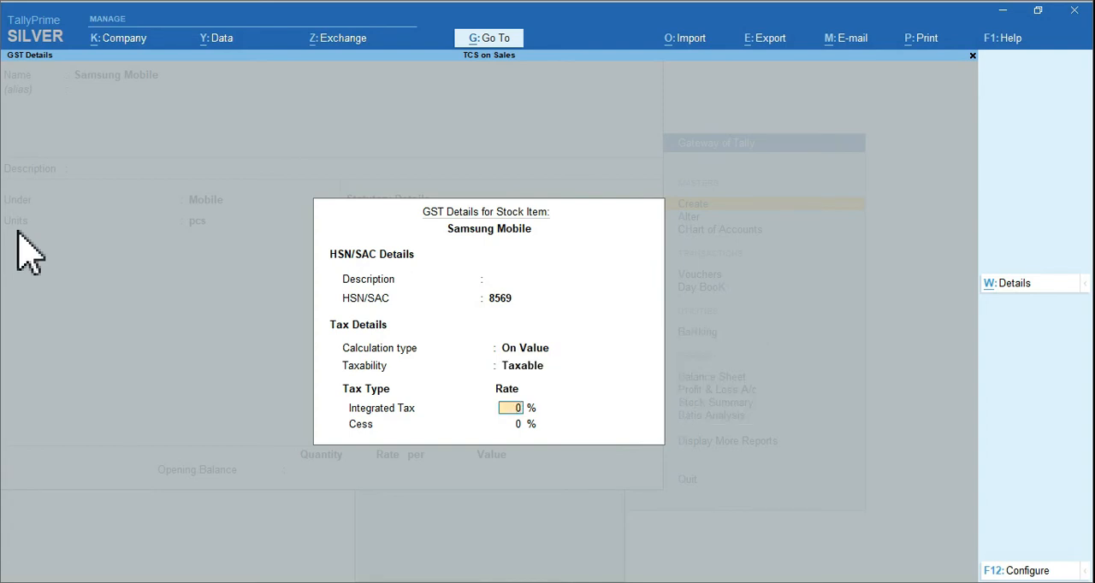
type("12")
key("Return")
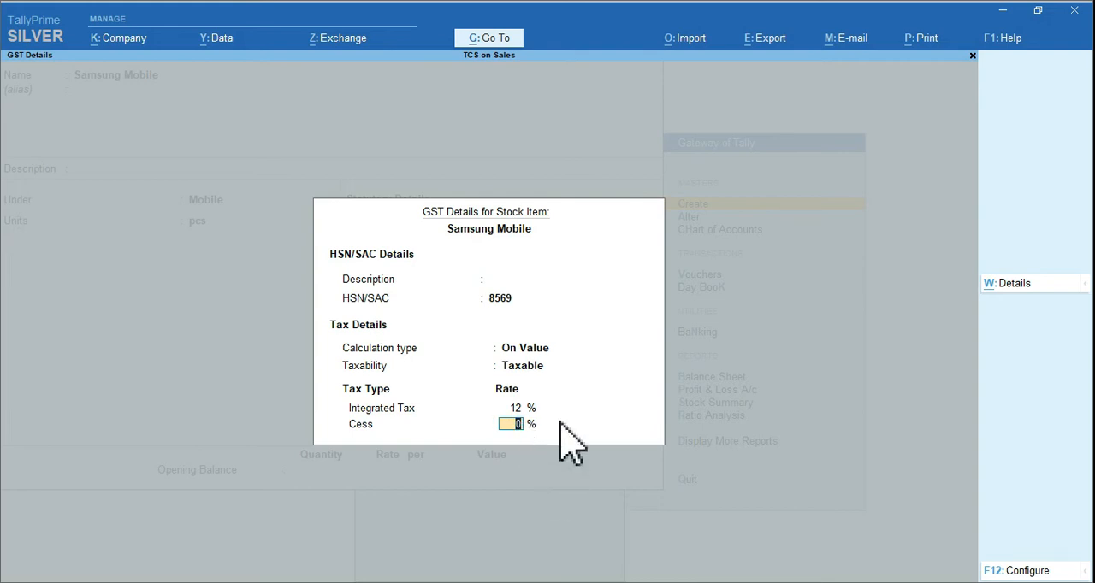
key("Return")
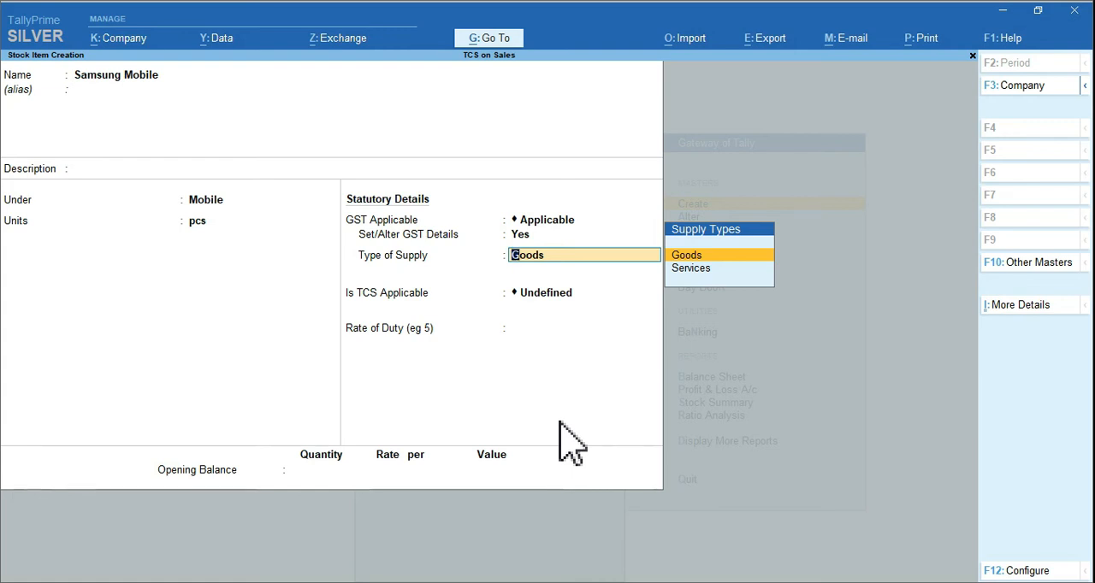
Keep the supply type as Goods and make TCS applicable to Samsung Mobile with nature of goods TCS on Sales of Goods
key("Return")
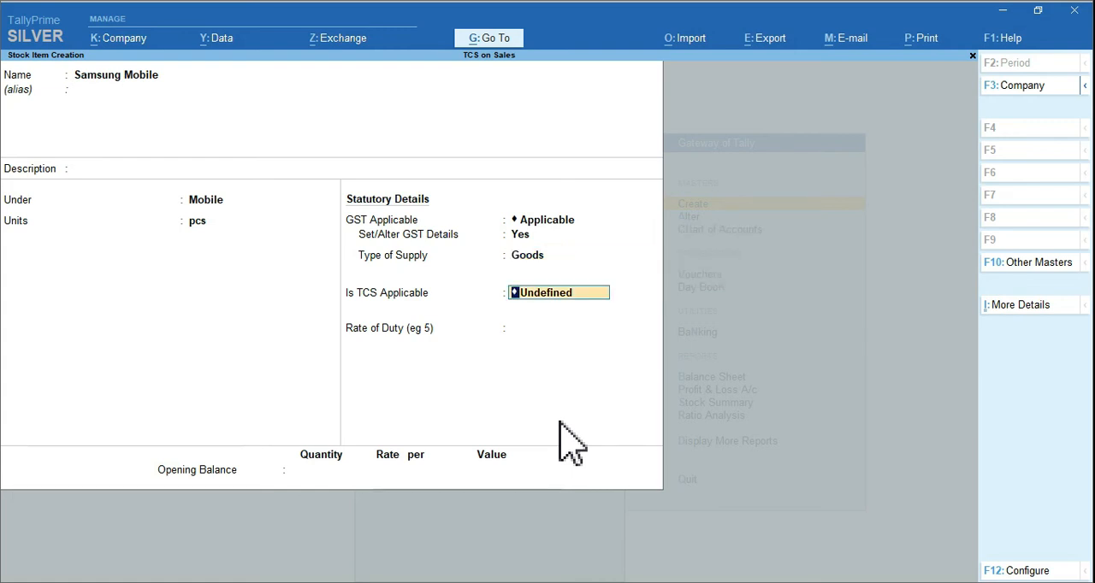
type("A")
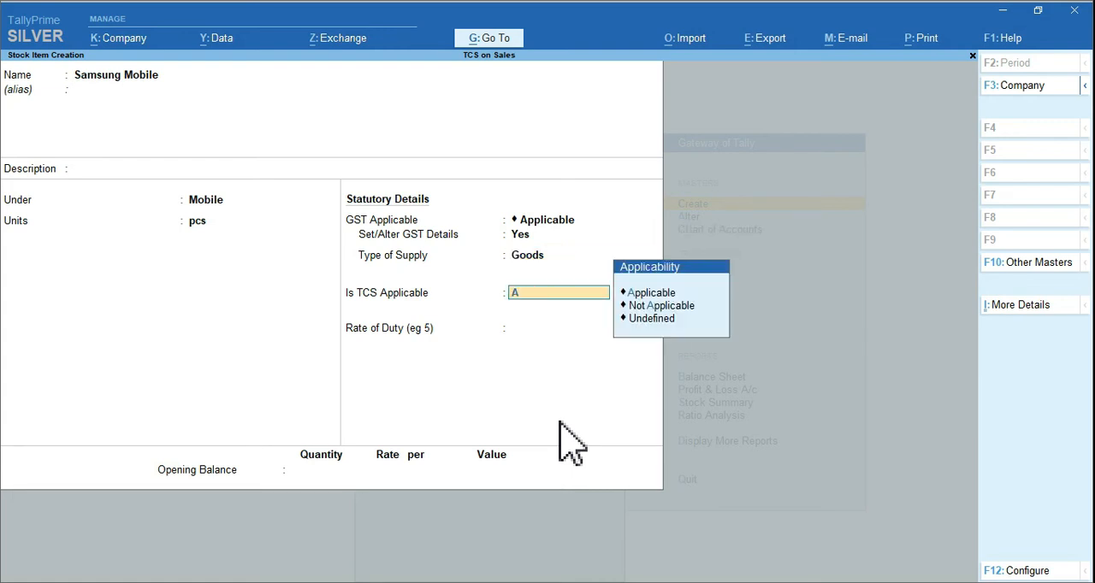
key("Return")
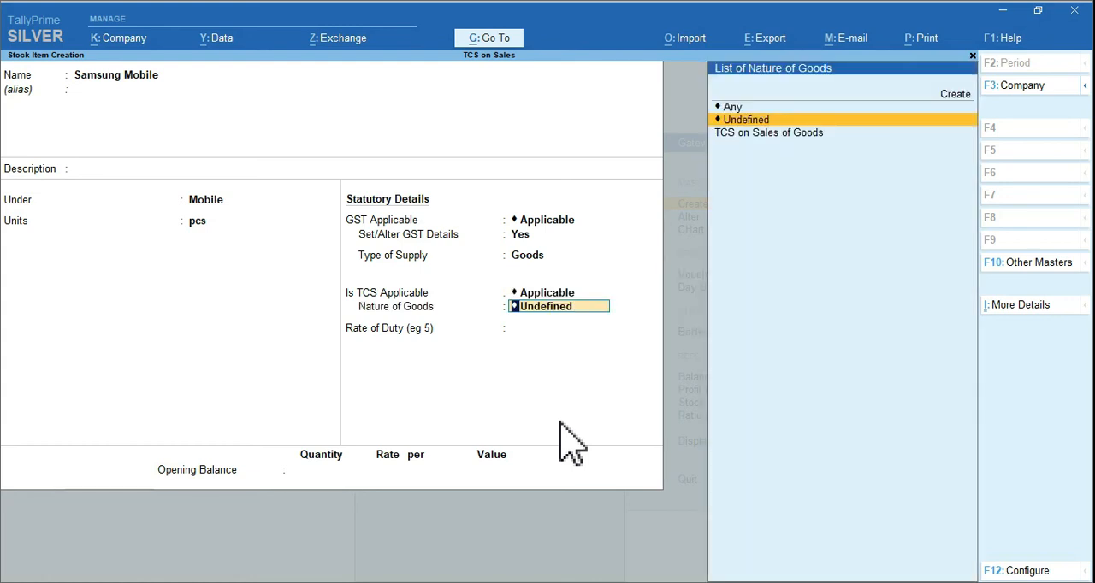
key("Down")
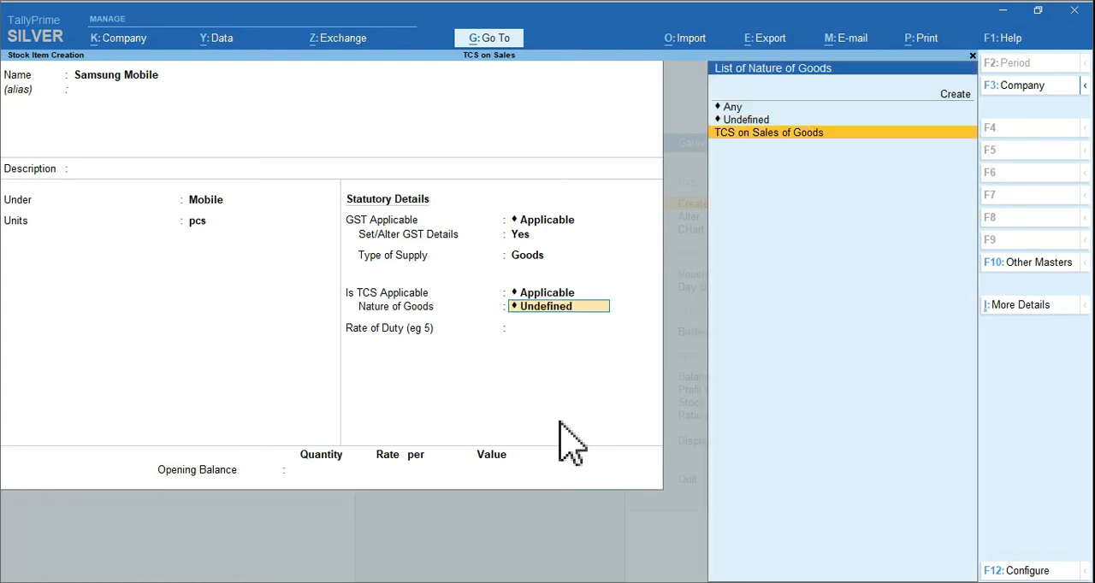
key("Return")
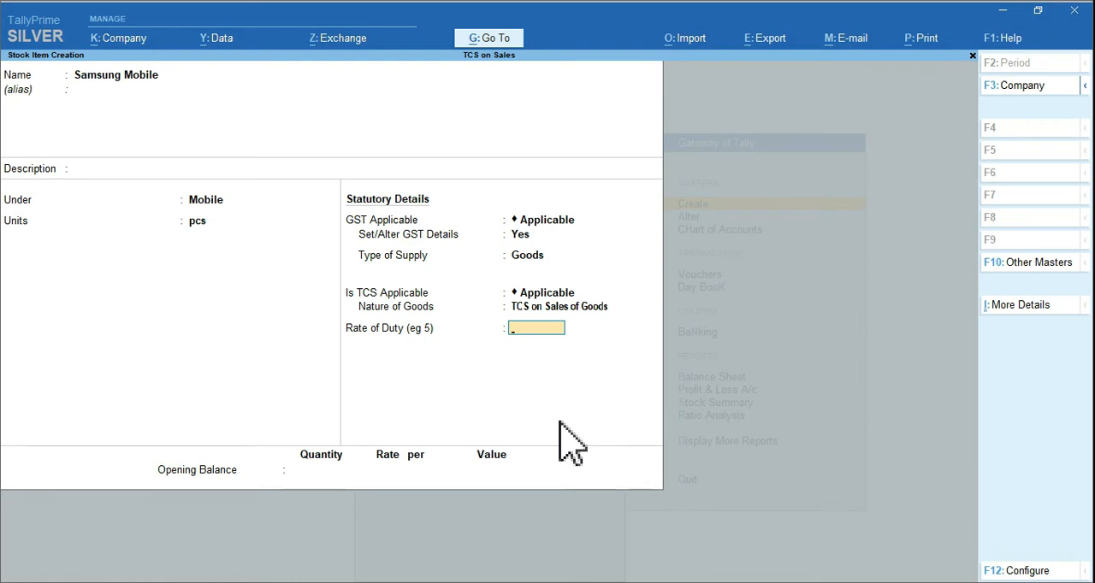
Give Samsung Mobile an opening quantity of 100 pcs without a duty or opening rate, and save the stock item
key("Return")
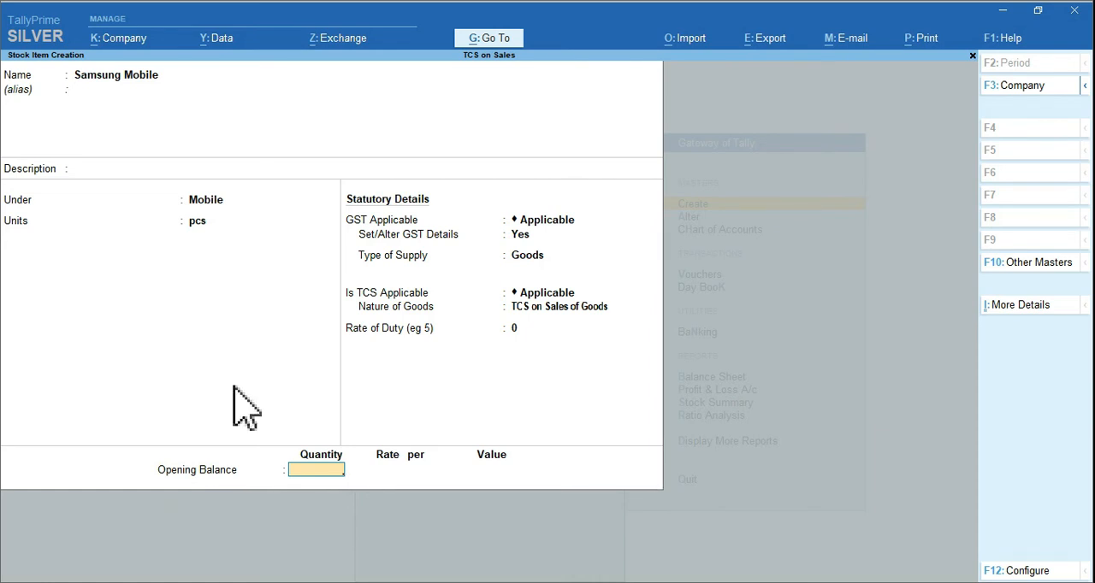
type("00")
key("Return")
key("Return")
key("Return")
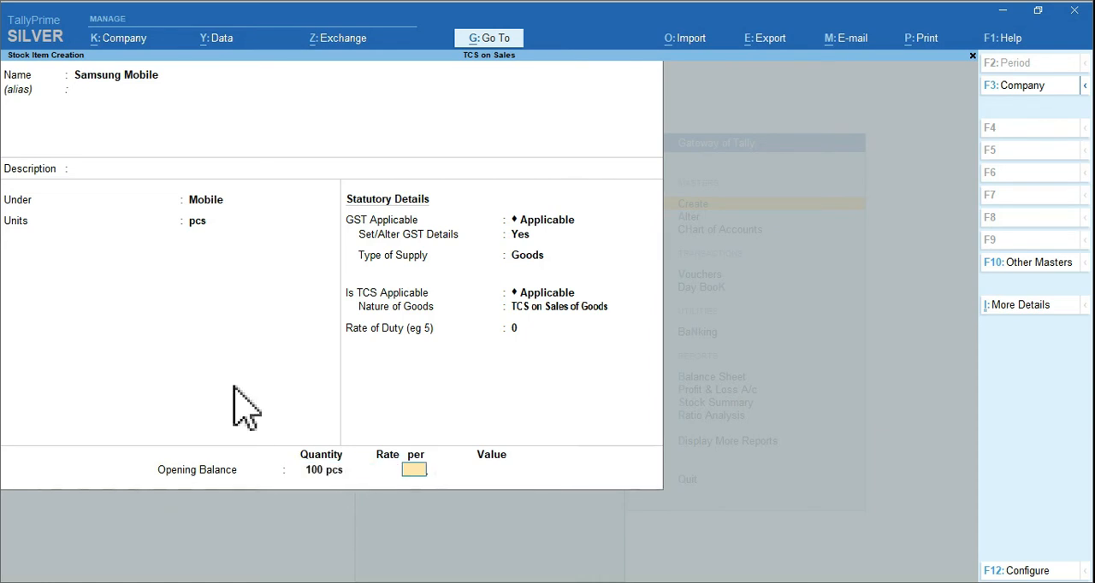
key("ctrl+a")
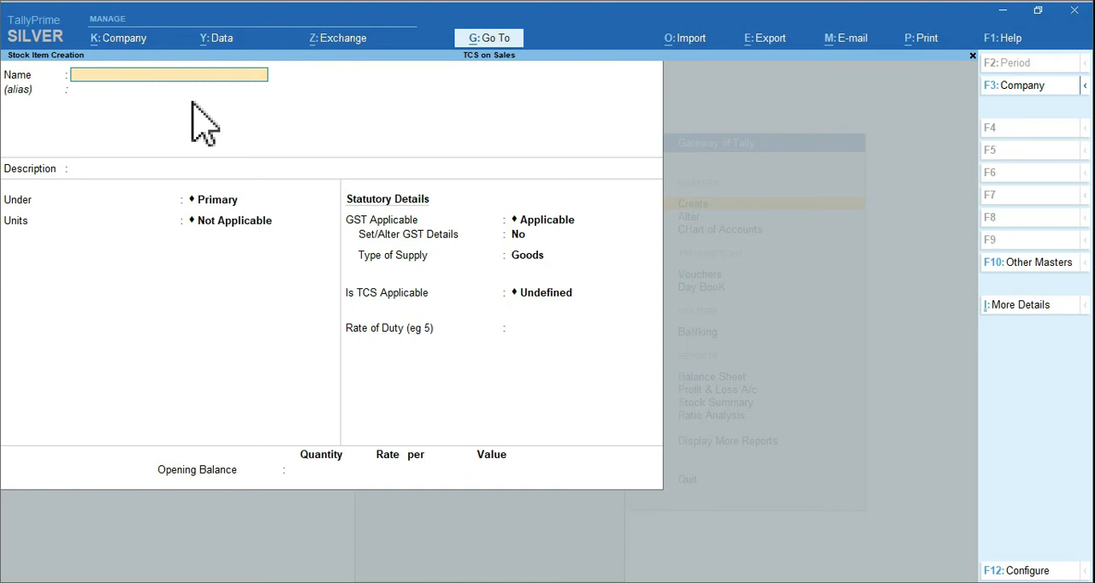
Start another stock item named HP Laptop, leaving its alias and description blank
type("HP Laptop")
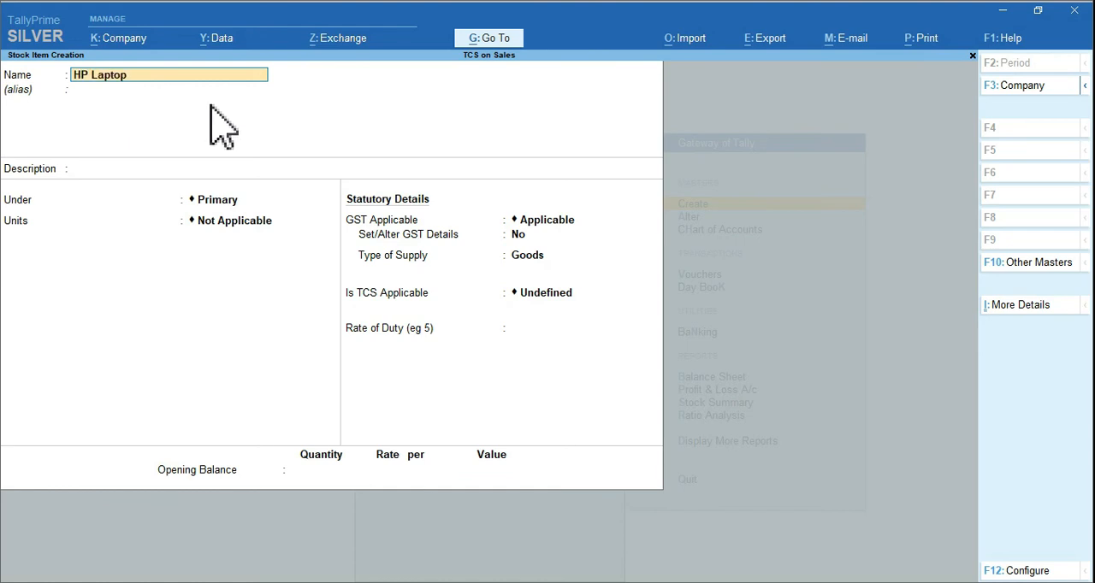
key("Return")
key("Return")
key("Return")
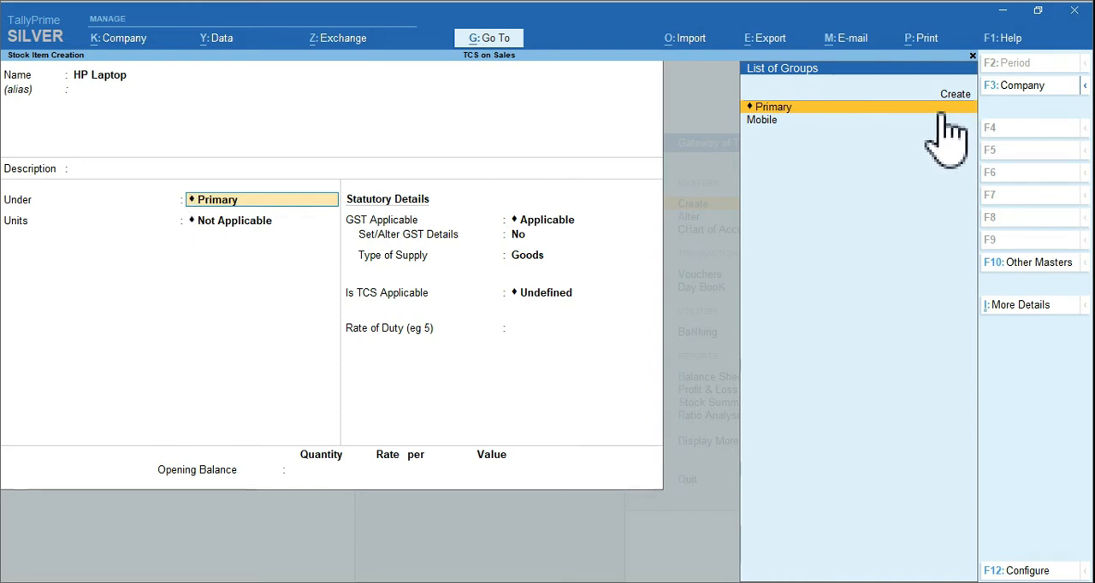
Create a stock group named Laptop under Primary for the HP Laptop item, and set the item's unit to pcs
key("alt+c")
type("Laptop")
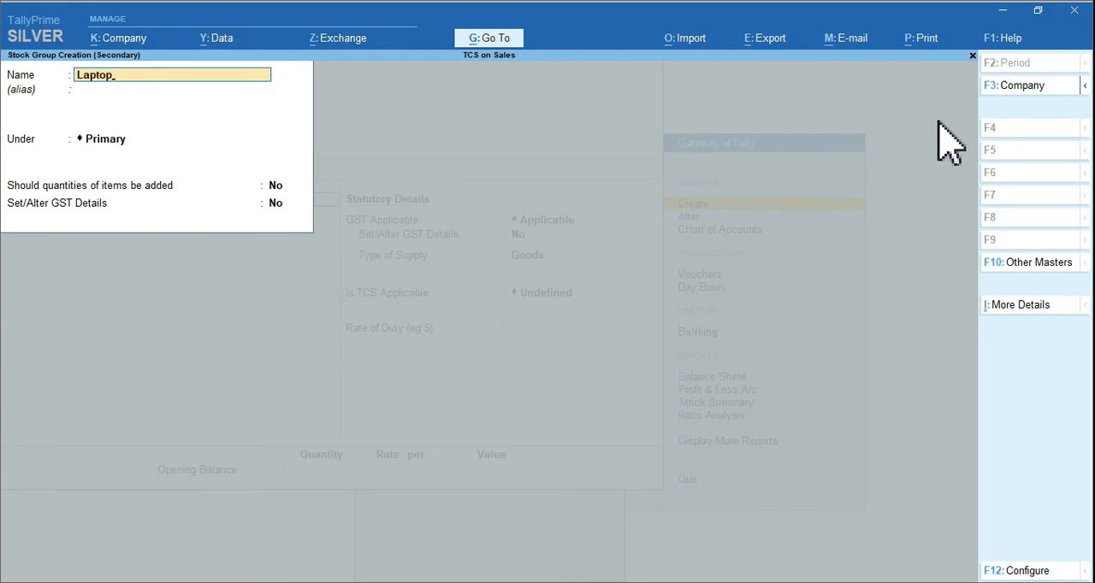
key("Return")
key("Return")
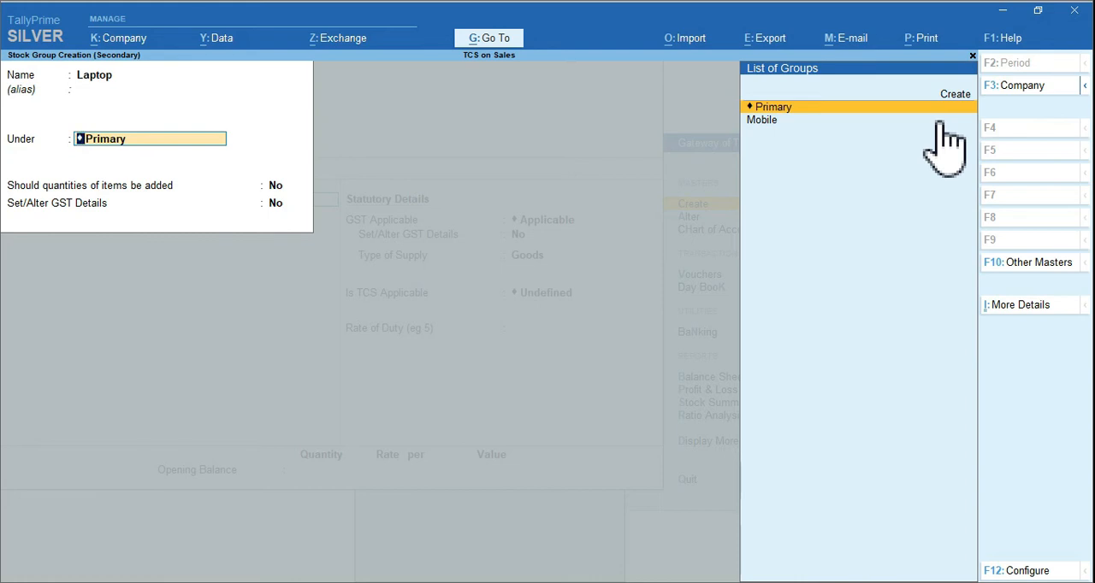
key("ctrl+a")
key("Return")
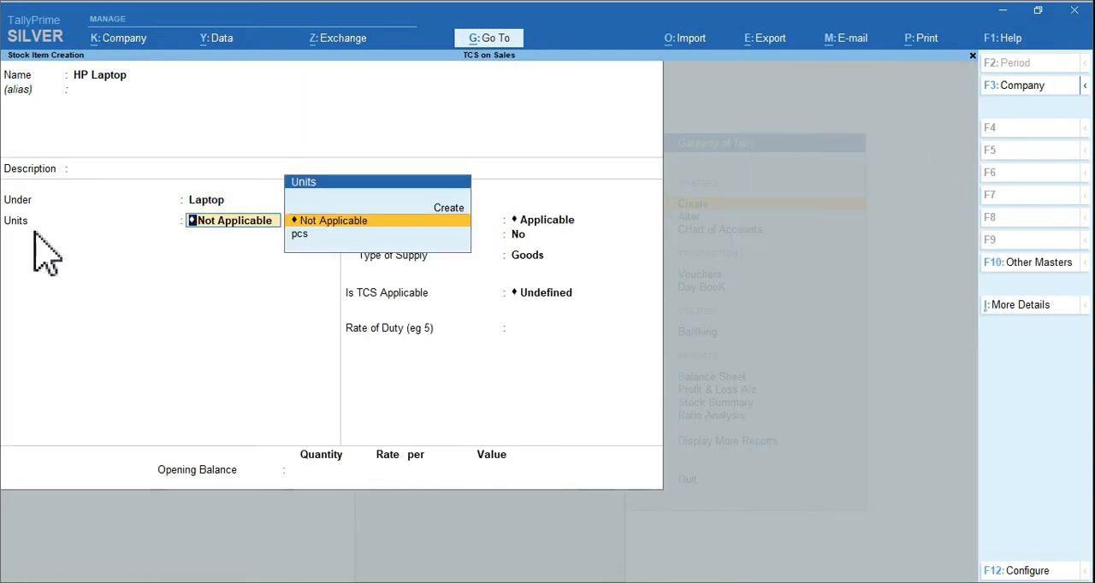
key("Down")
key("Return")
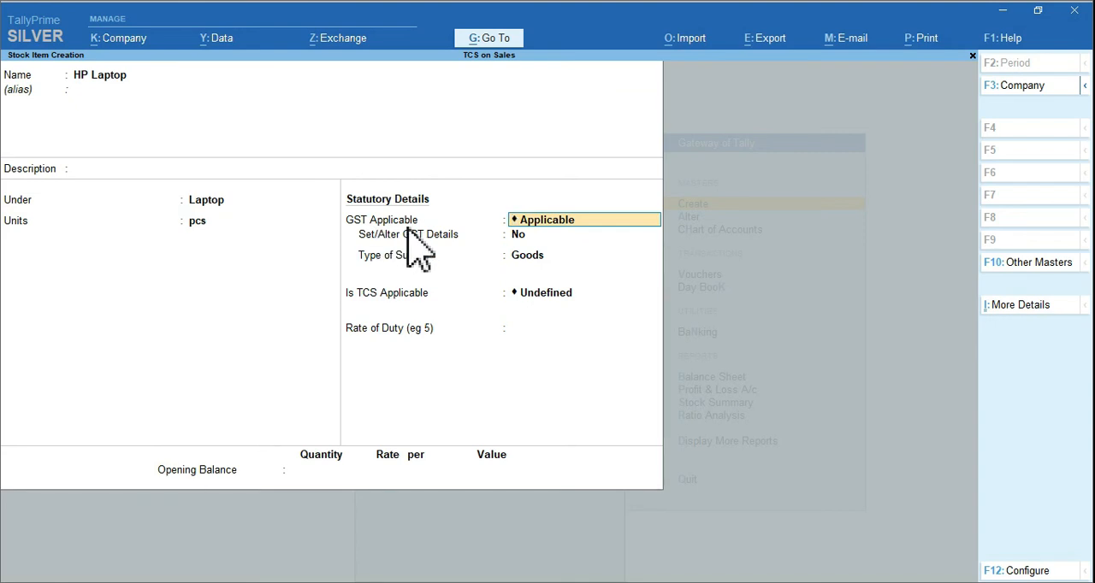
Keep GST applicable for HP Laptop, enable its GST details, and enter HSN/SAC 25412 with the description blank
key("Return")
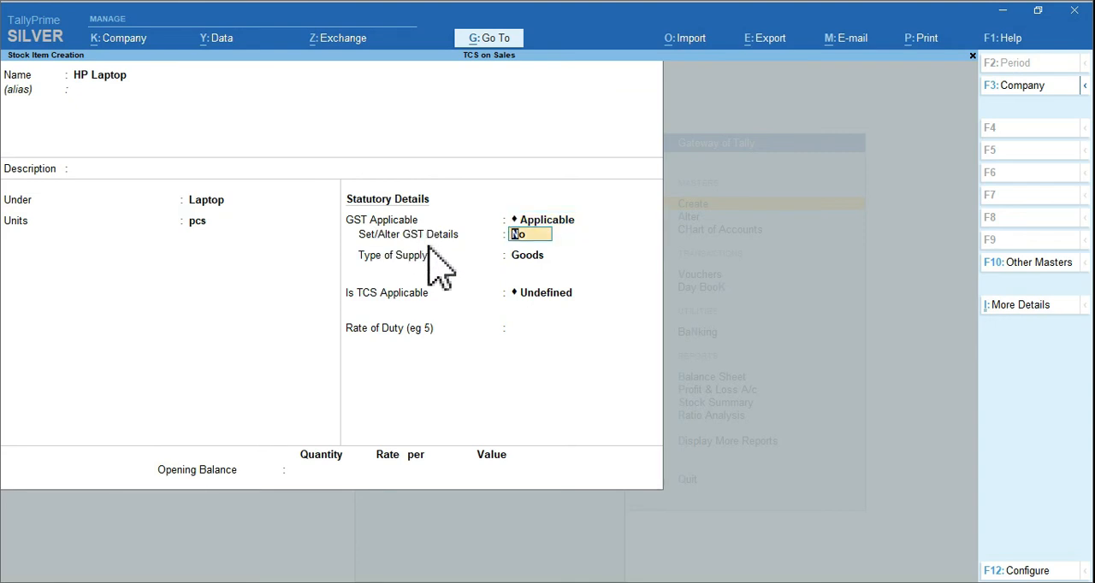
type("y")
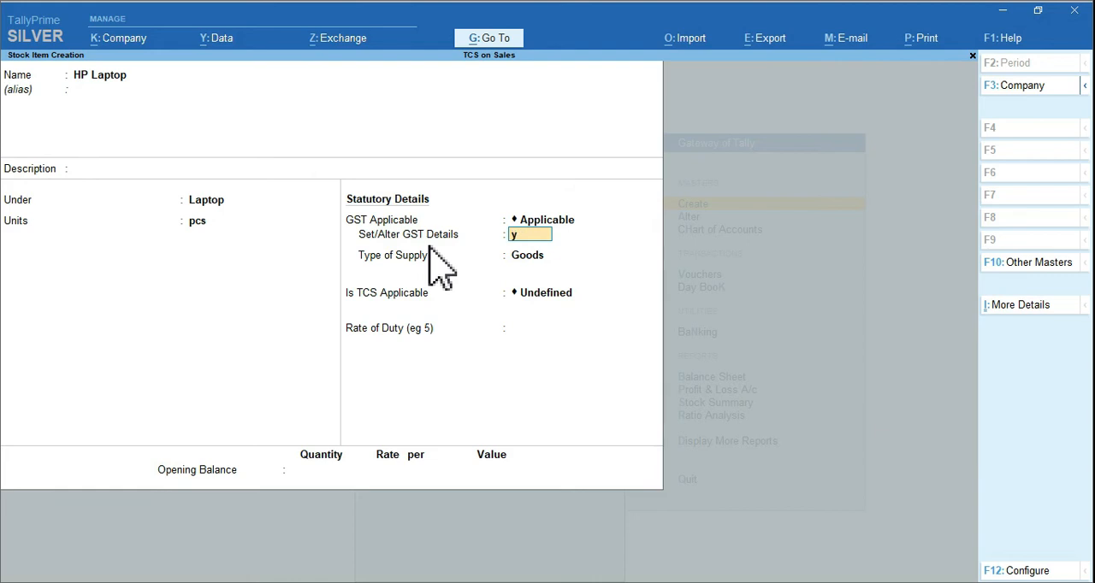
key("Return")
key("Return")
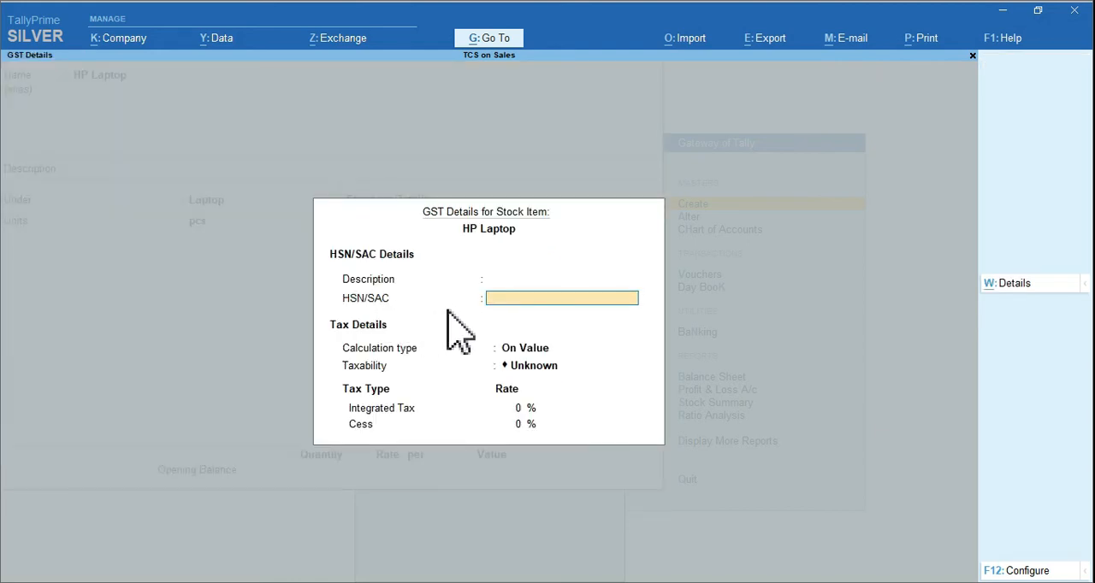
type("25")
key("Return")
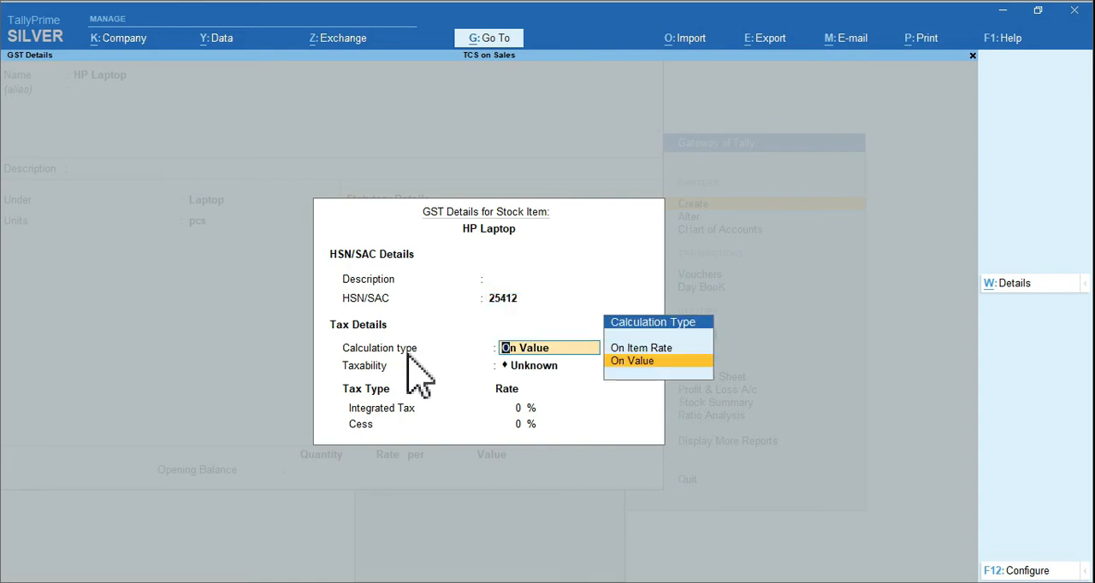
Set HP Laptop's GST calculation to On Value, taxability to Taxable and integrated tax to 18%, and accept the GST details
key("Return")
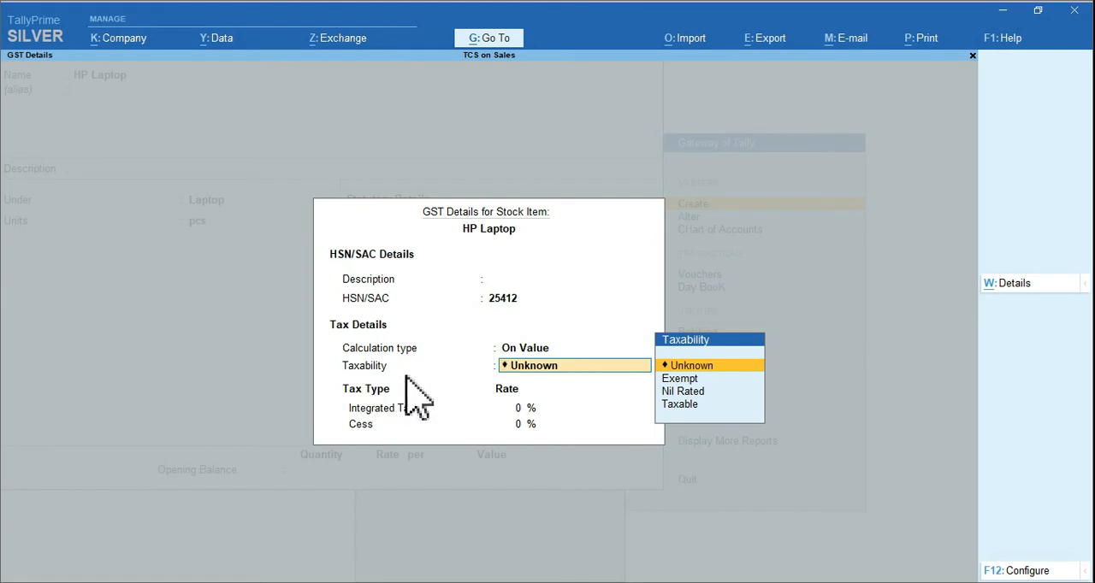
key("Down")
key("Down")
key("Down")
key("Return")
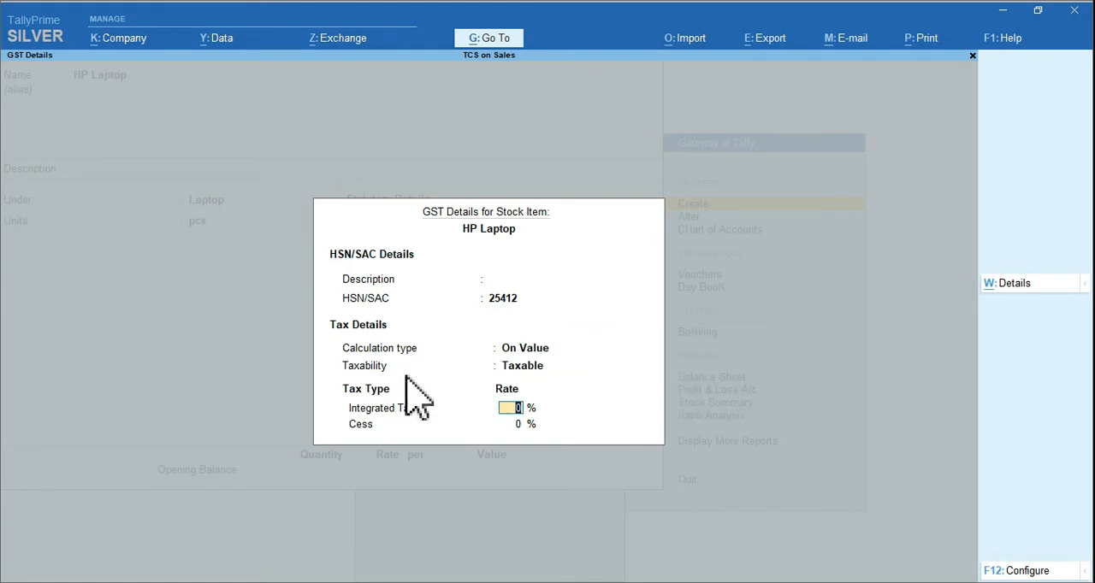
type("18")
key("Return")
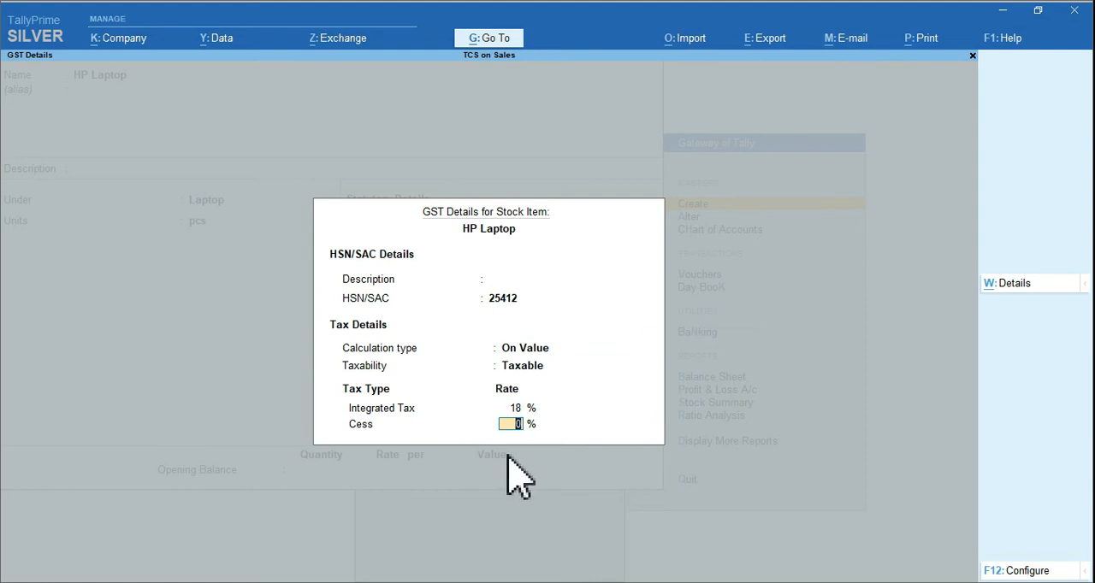
key("ctrl+a")
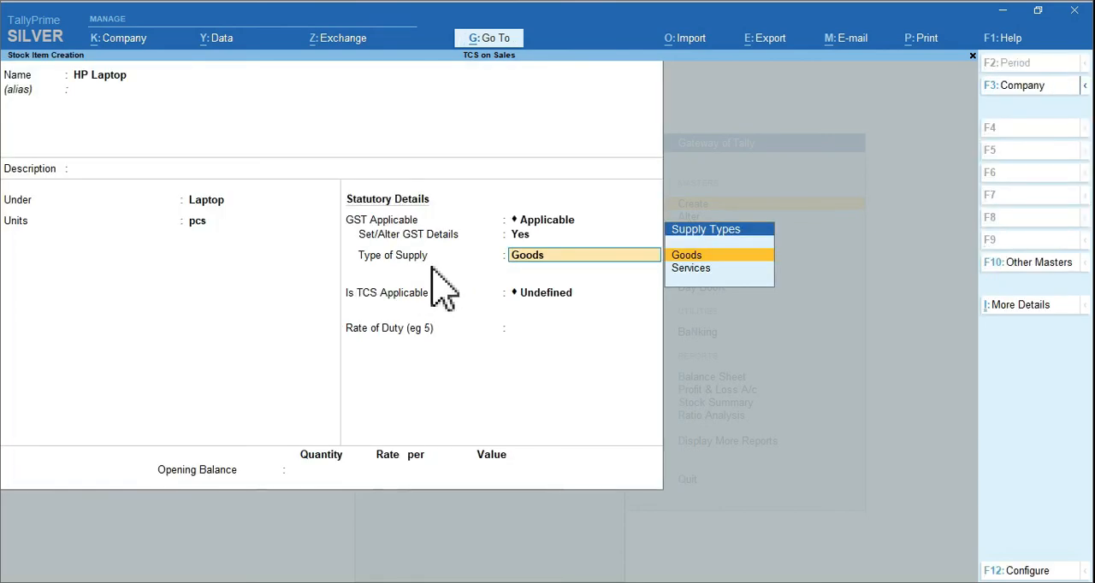
Keep HP Laptop's supply type as Goods, make TCS applicable with nature TCS on Sales of Goods, and leave the duty rate at 0
key("Return")
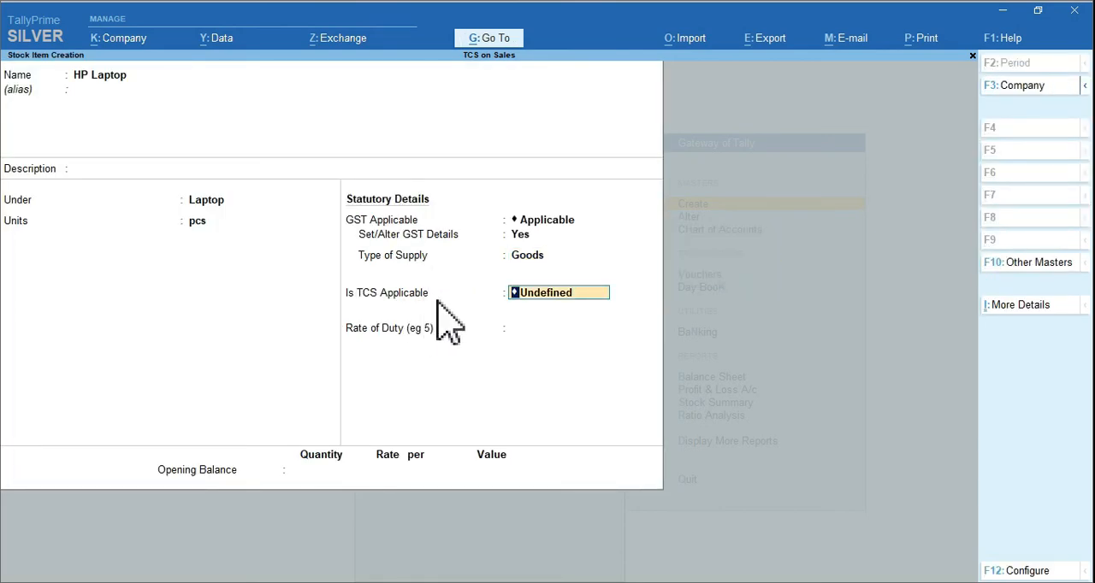
type("A")
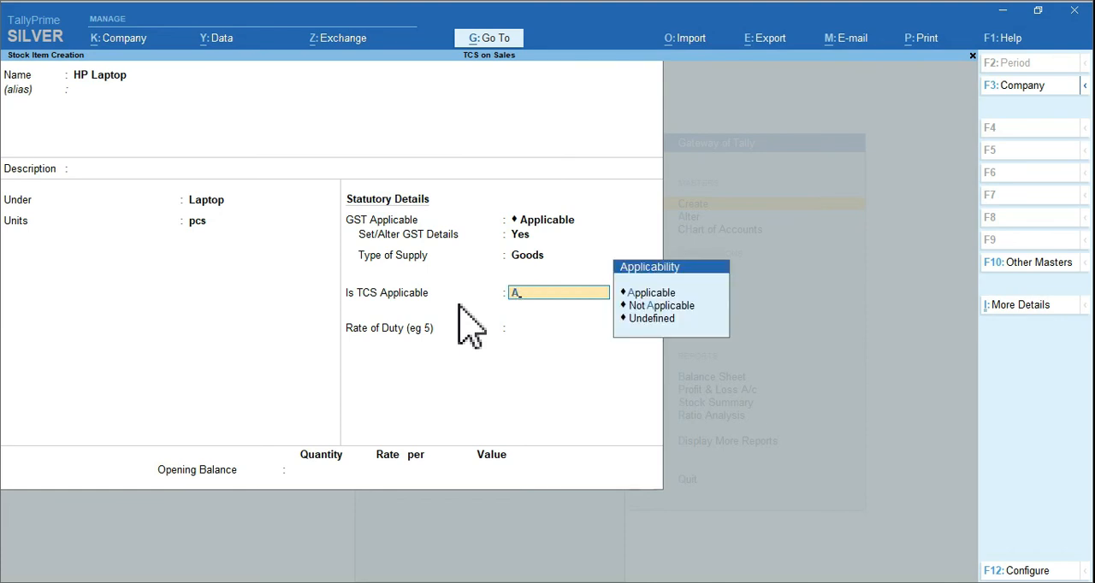
key("Return")
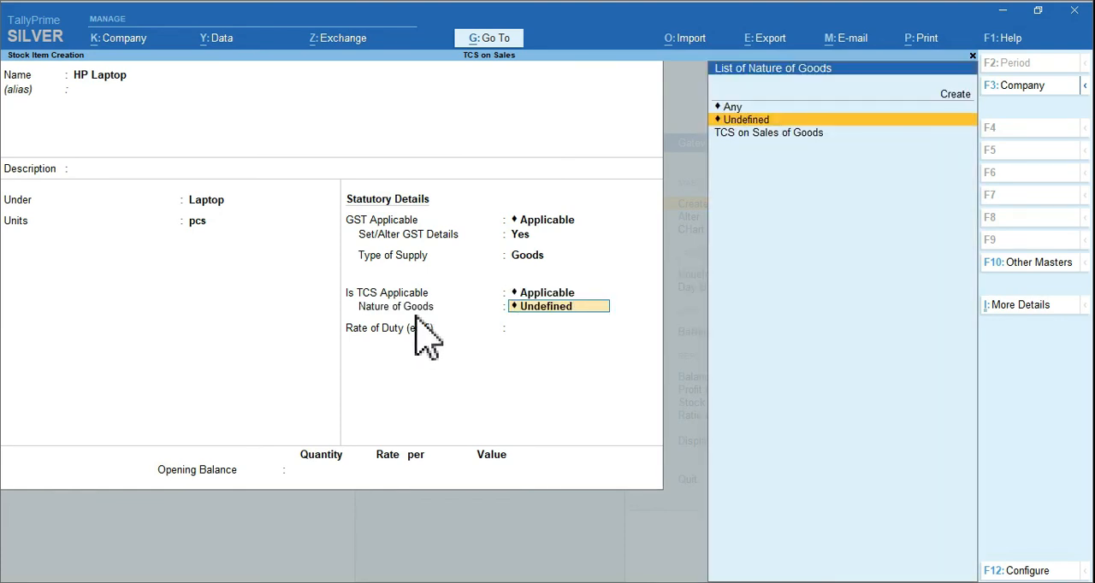
key("Down")
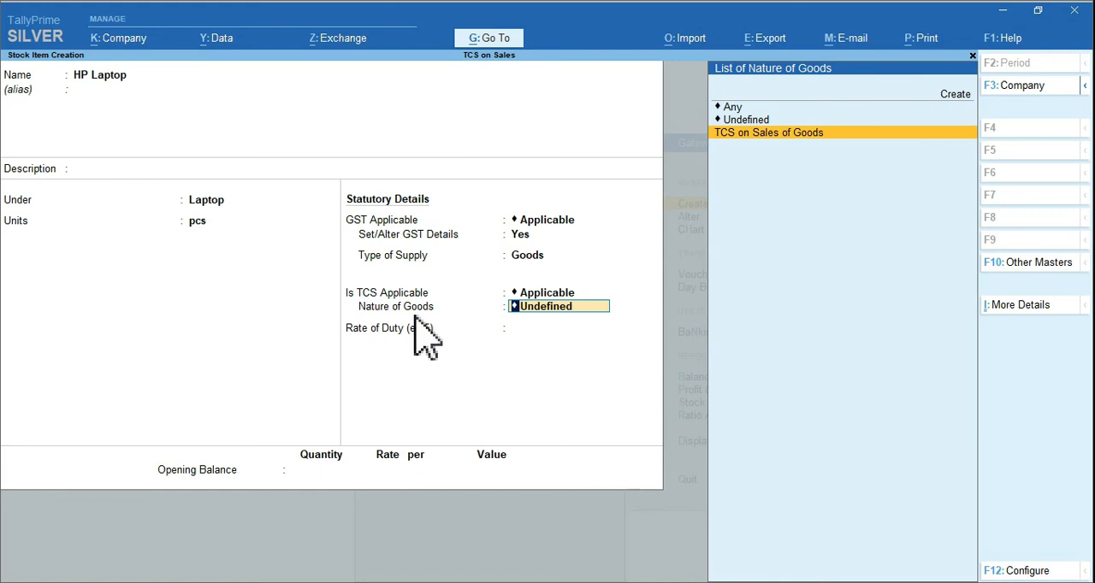
key("Return")
key("Return")
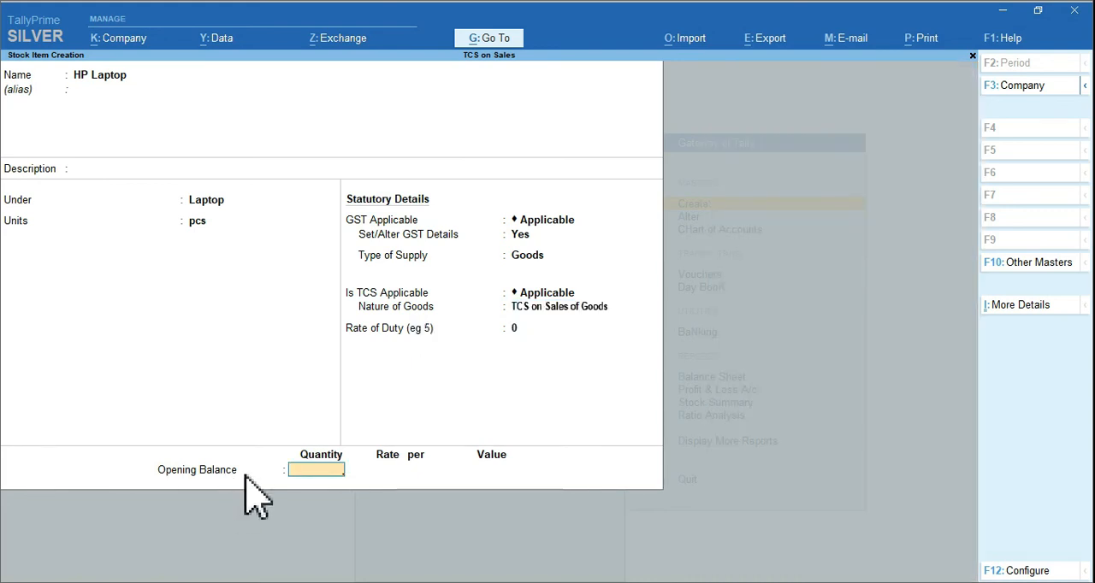
Give HP Laptop an opening balance of 100 pcs without a rate, save the item, and return to the Gateway of Tally
type("100")
key("Return")
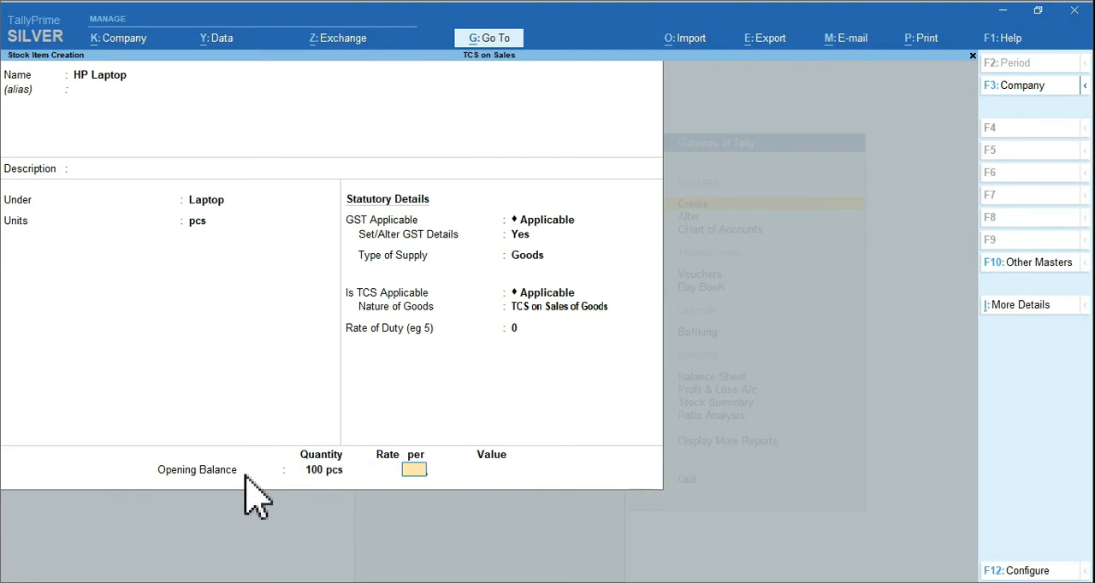
key("Return")
key("ctrl+a")
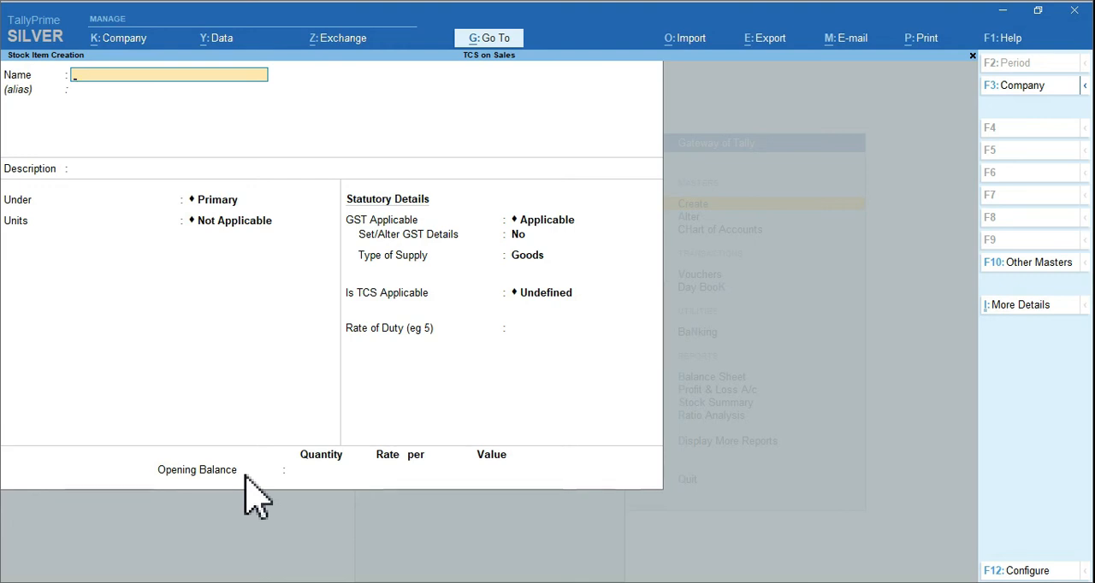
key("Escape")
key("y")
key("Escape")
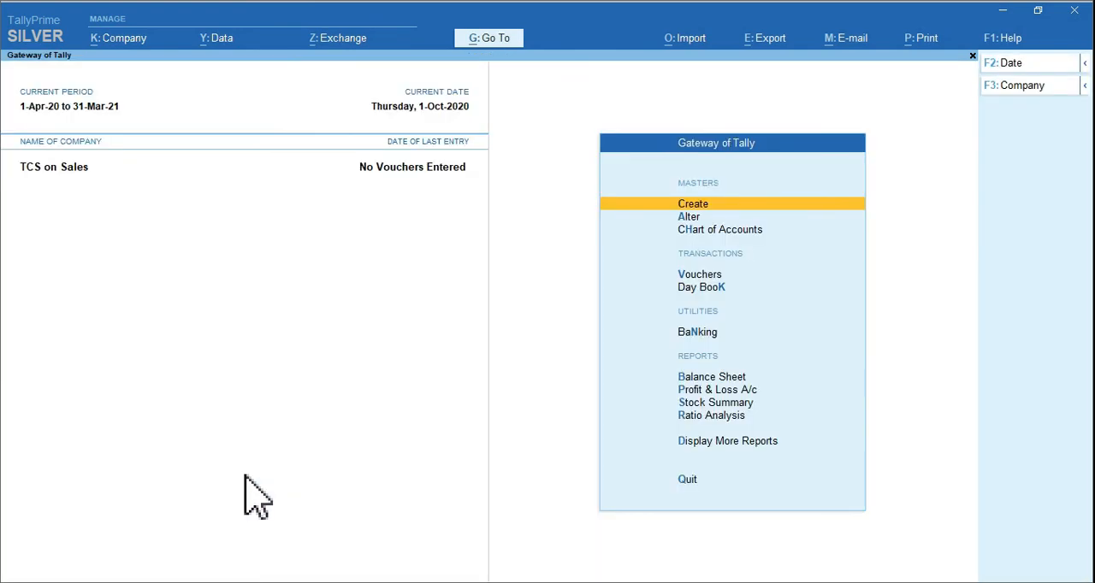
key("ctrl+2")
left_click_drag(673, 255, 739, 291)
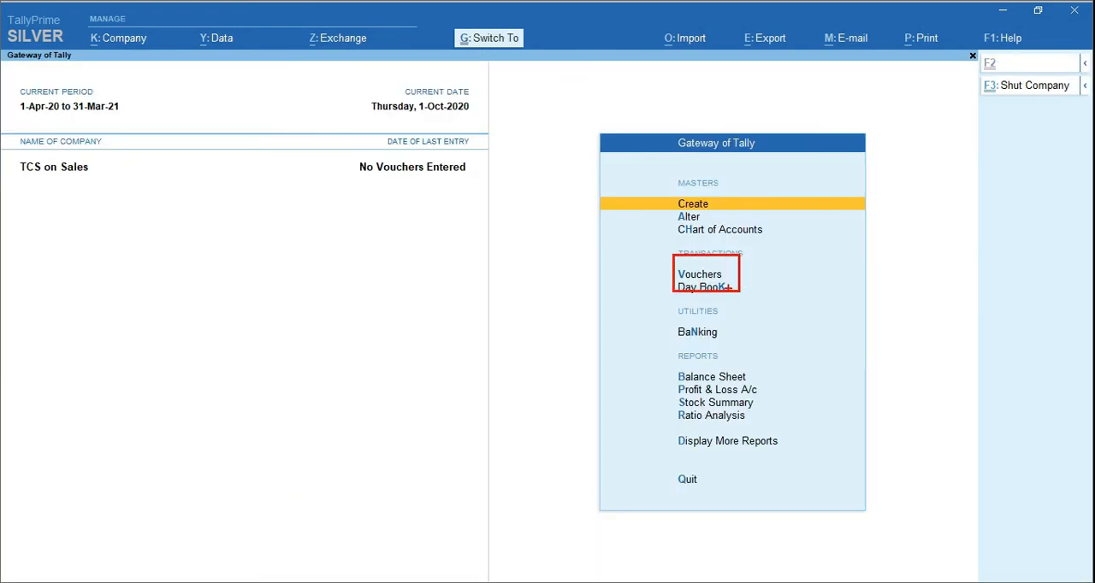
key("Escape")
Start a sales voucher and set its date to 1-10-2020
left_click(692, 275)
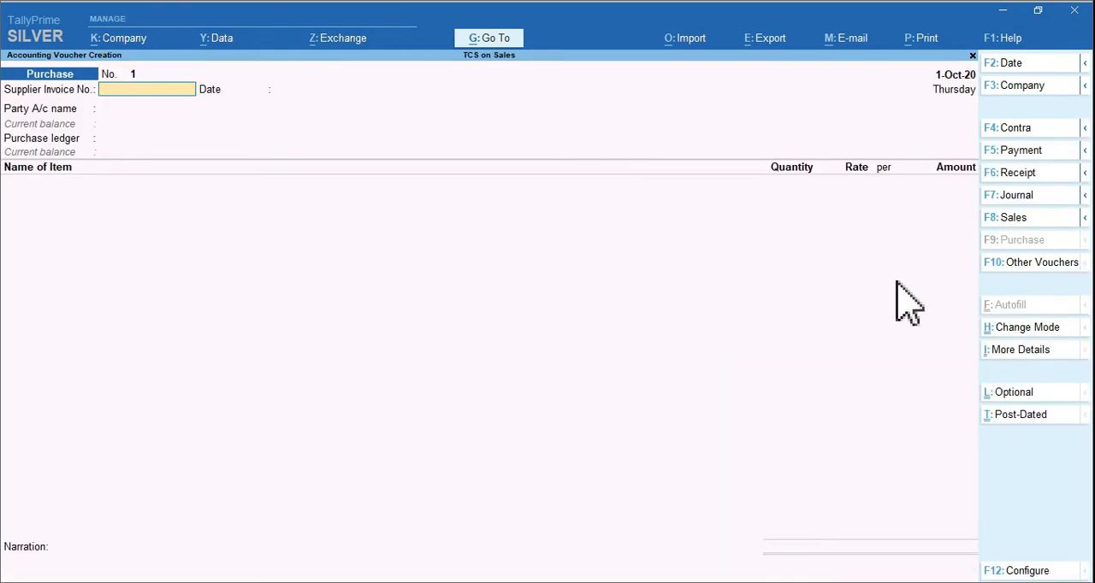
left_click(1006, 219)
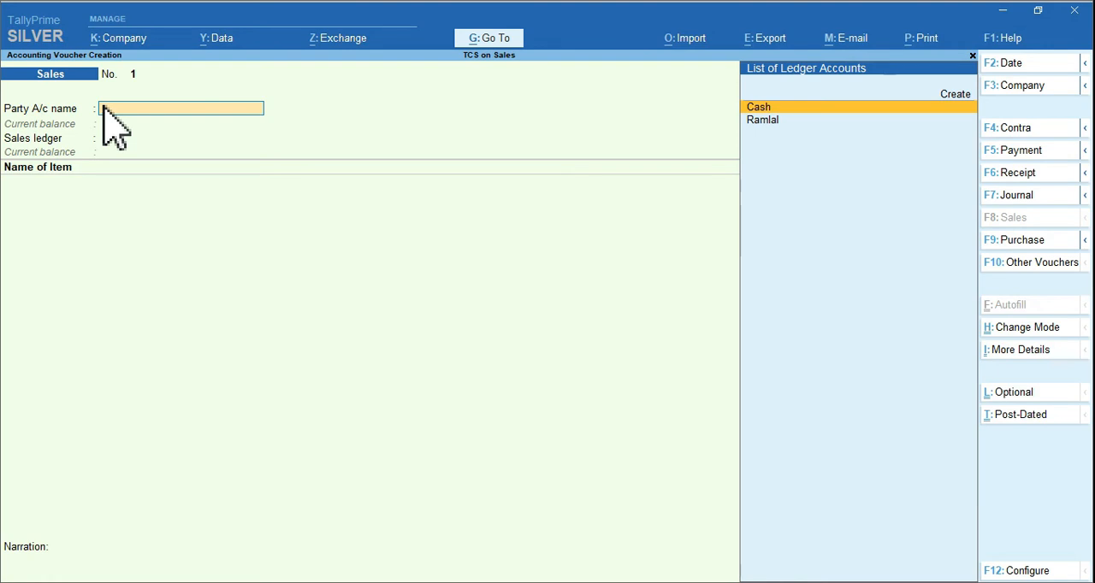
key("F2")
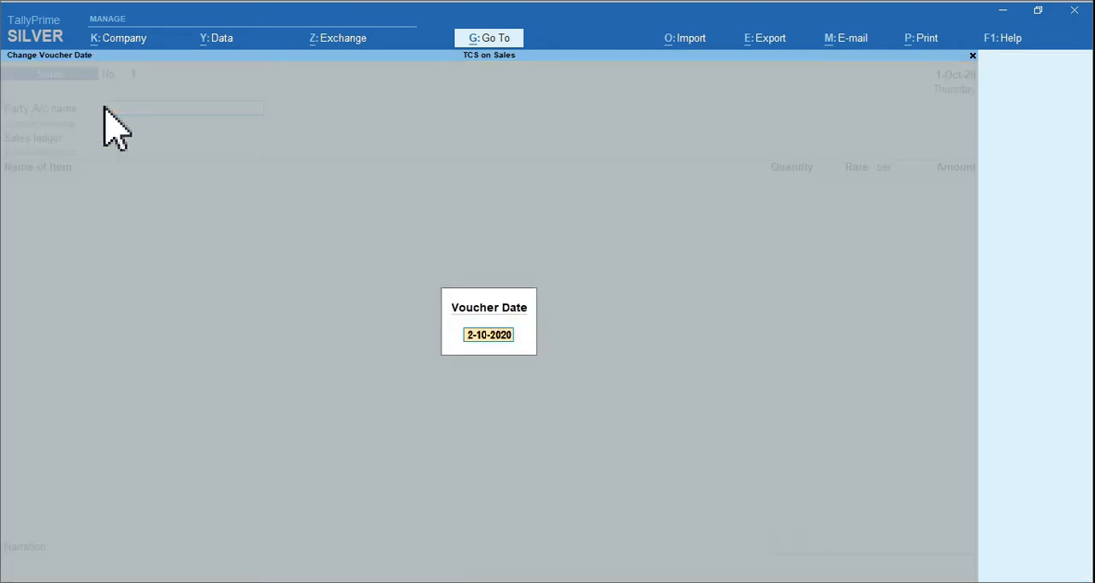
type("1 10 20")
key("Return")
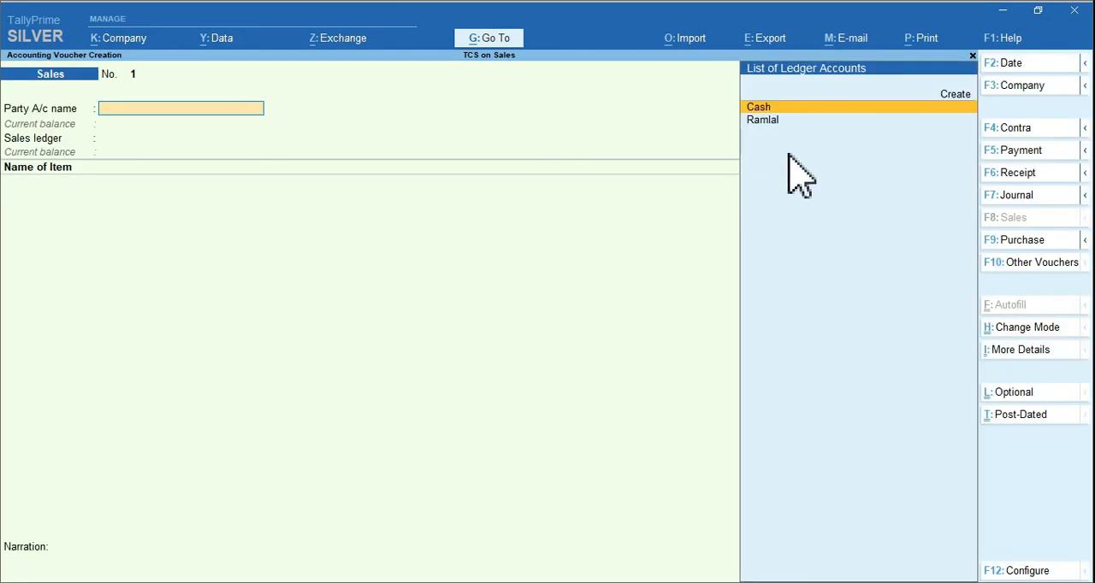
Choose the customer's ledger as the party account, leave the dispatch details blank, and accept the default party details
key("Down")
key("Return")
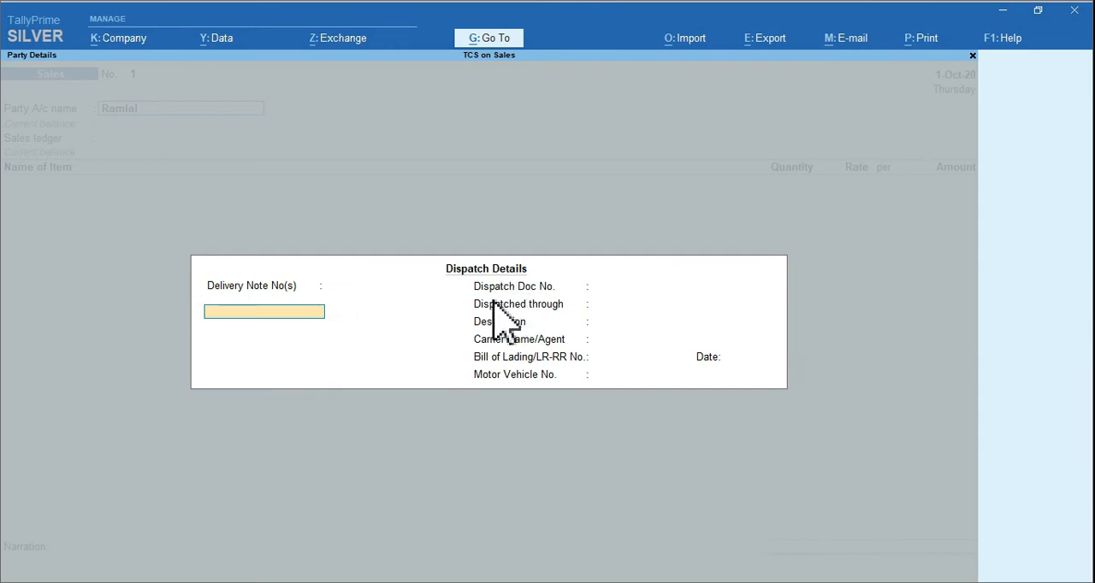
key("ctrl+a")
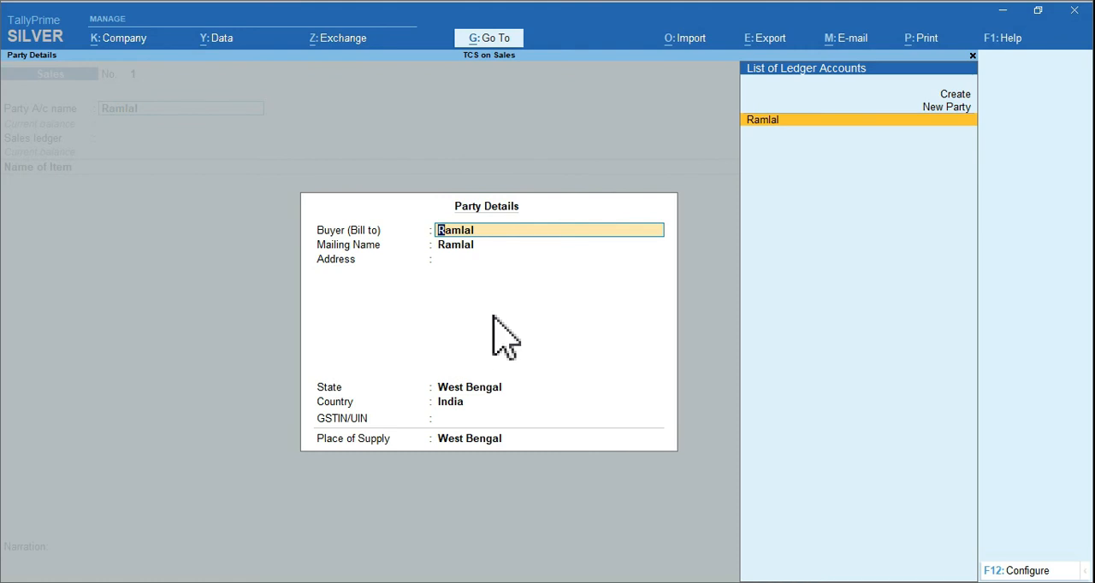
key("ctrl+a")
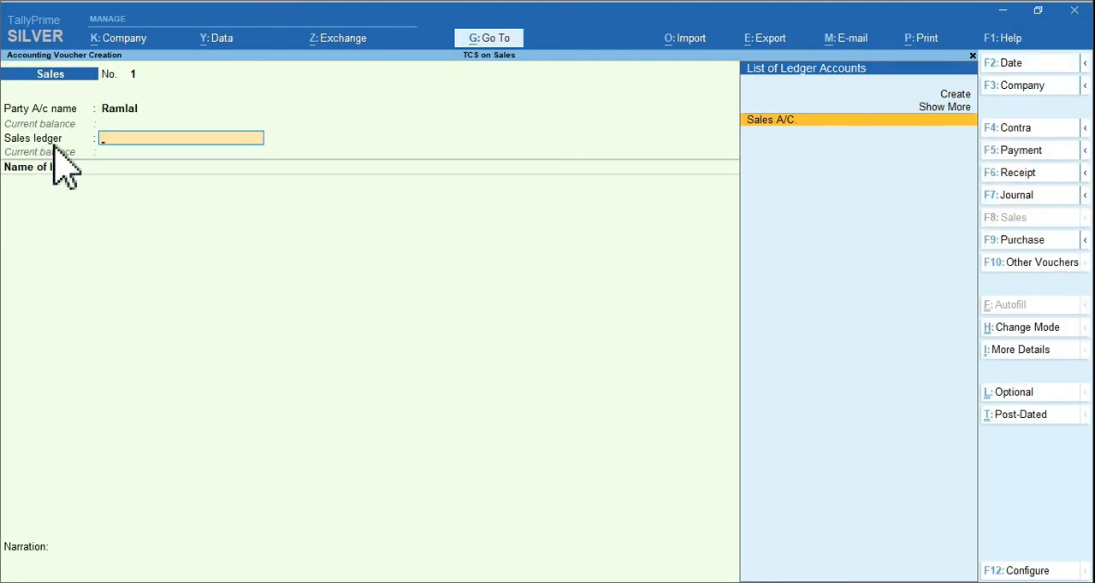
Use Sales A/C. as the sales ledger, with TCS nature TCS on Sales of Goods and GST classification Sales Taxable
key("Return")
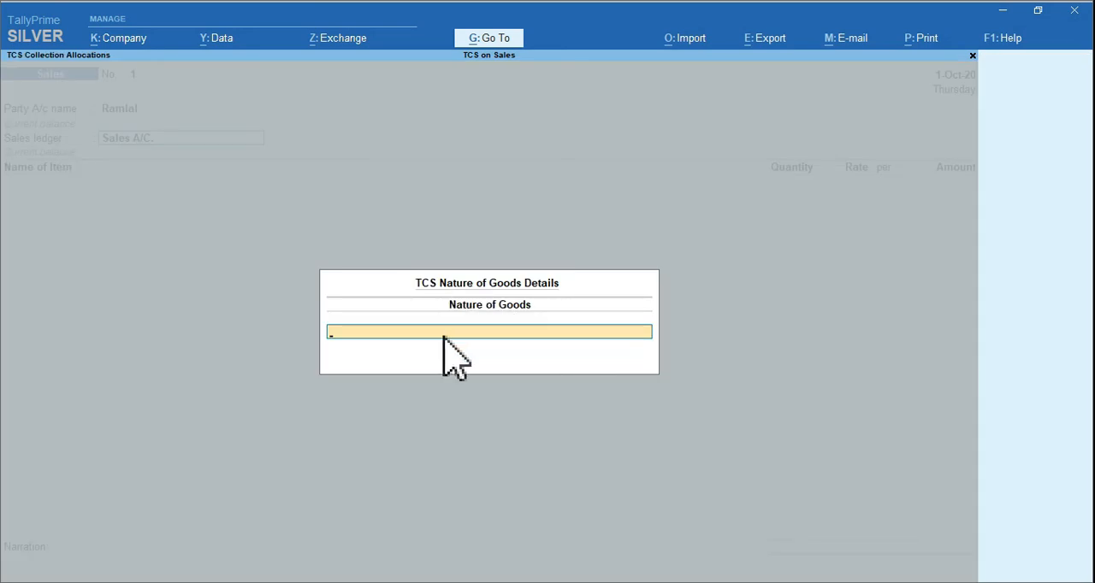
type("Tcs")
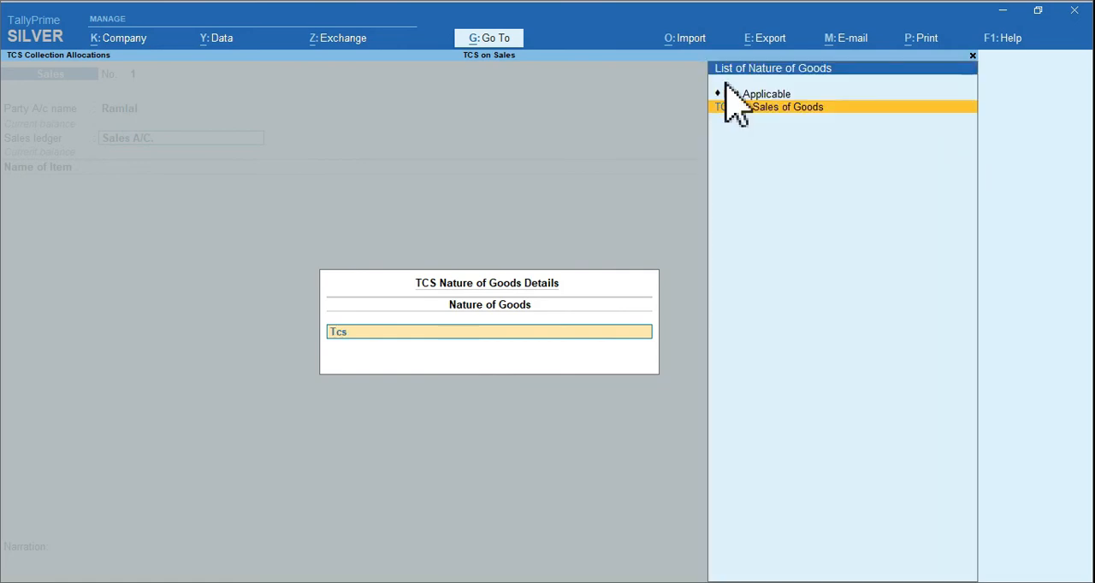
left_click(791, 111)
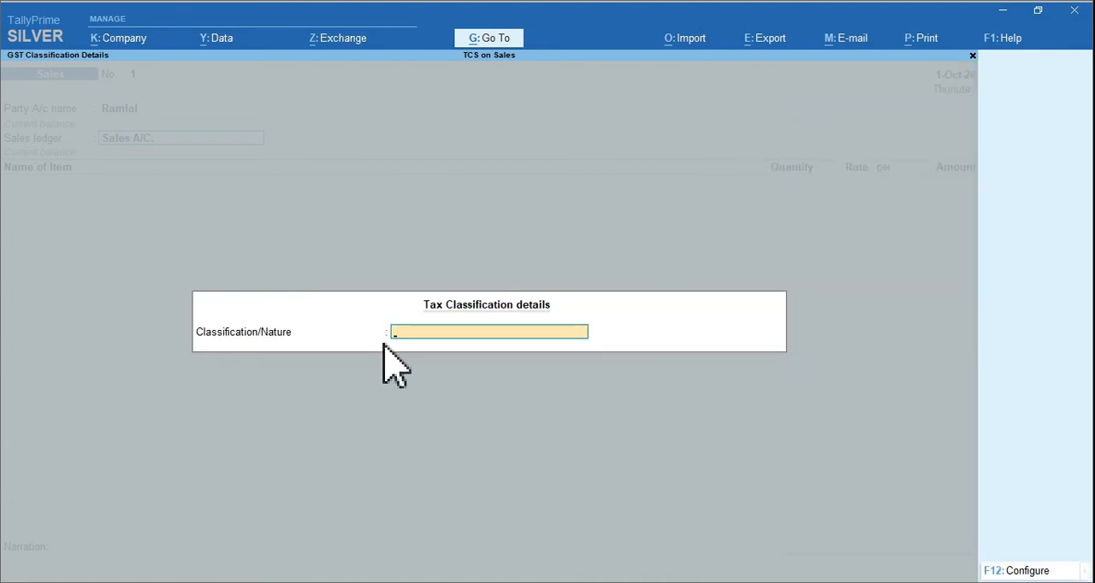
type("Sale")
key("Down")
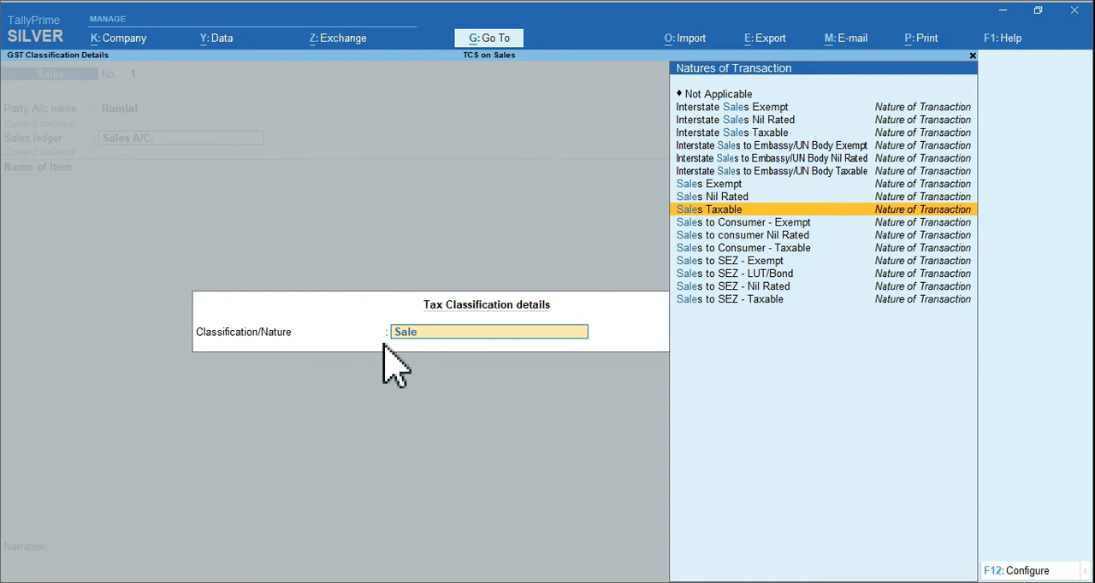
key("Return")
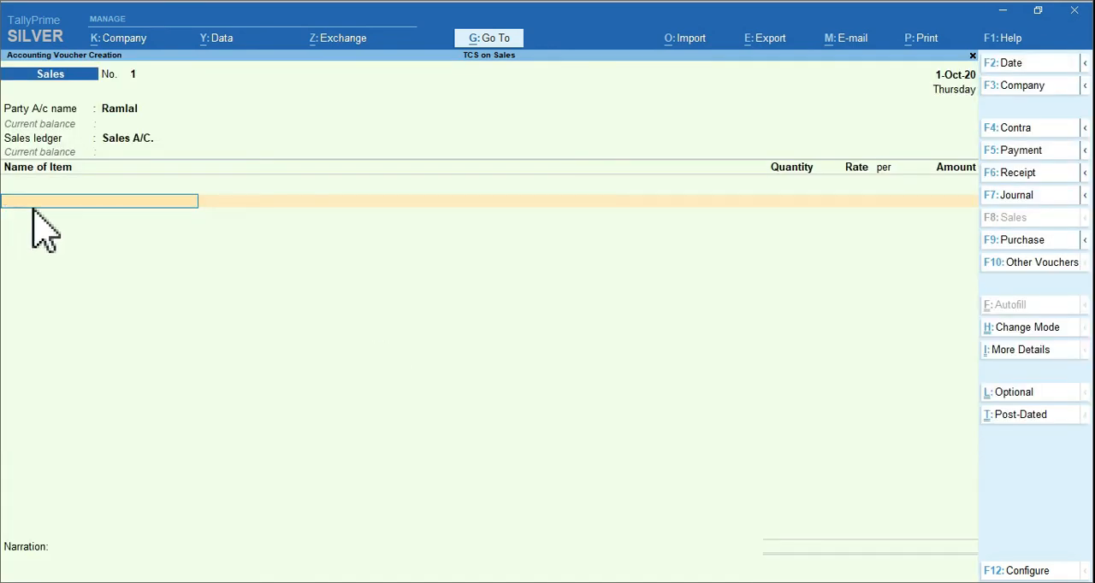
Add Samsung Mobile to the sales voucher, 5 pcs at a rate of 10,000 per piece
type("Sam")
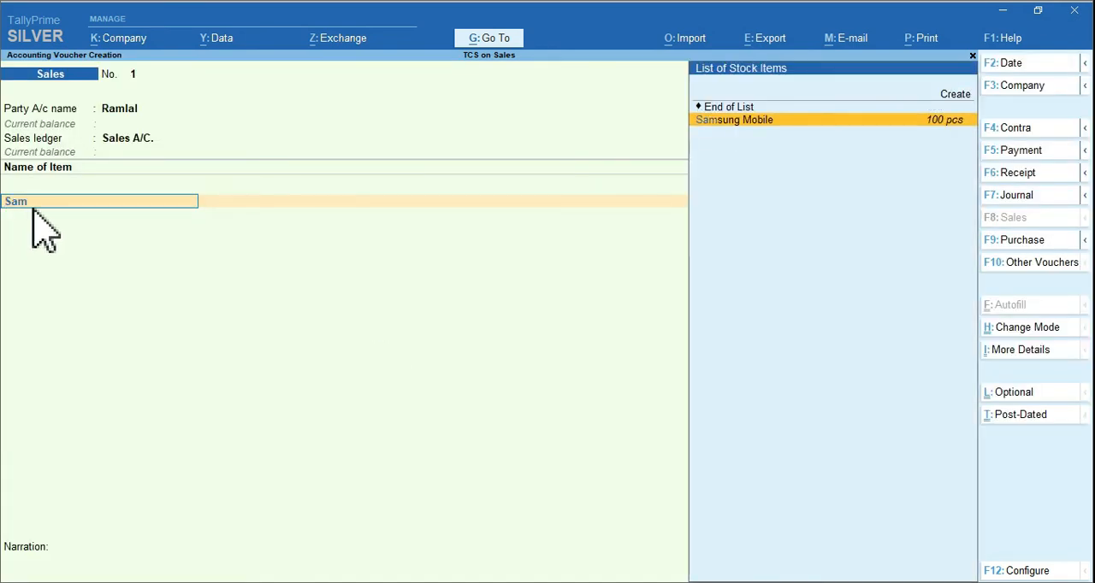
key("Return")
key("Return")
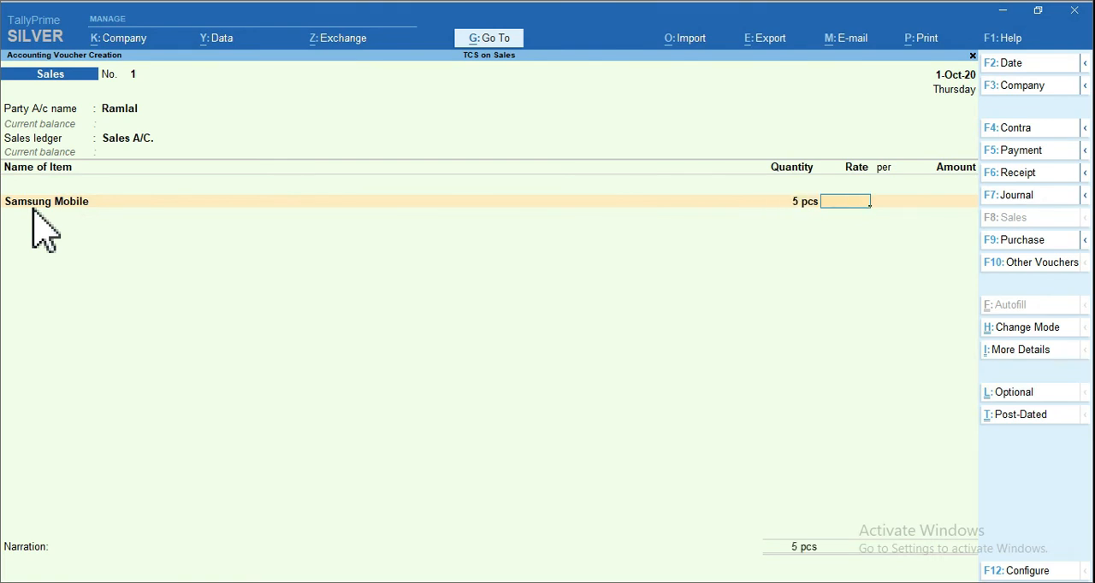
type("10,000")
key("Return")
key("Return")
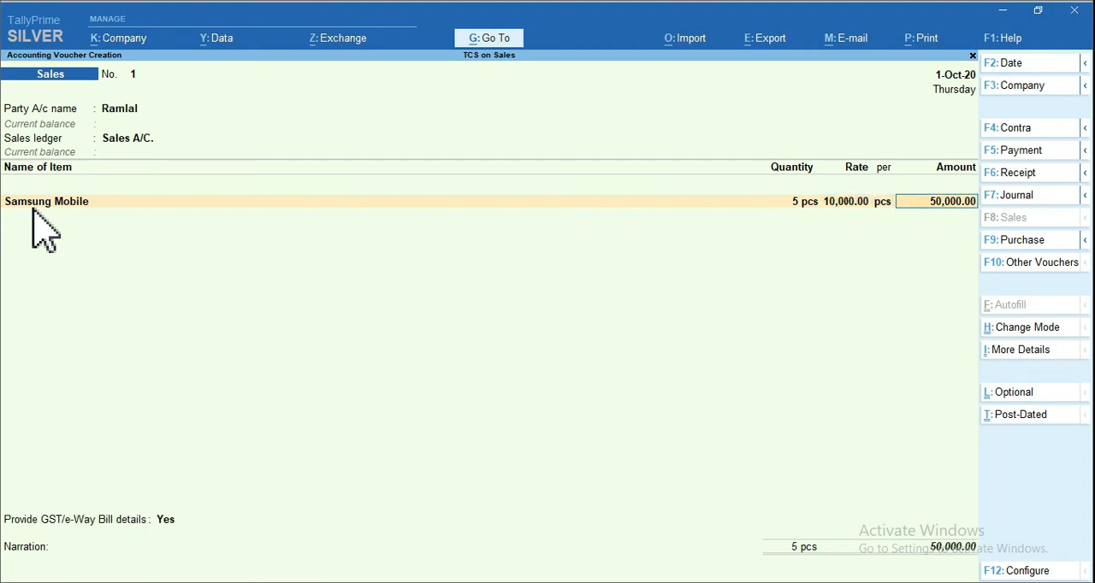
key("Return")
Add HP Laptop as the second item, 5 pcs at a rate of 25,000 per piece, and finish the item list
type("Hp")
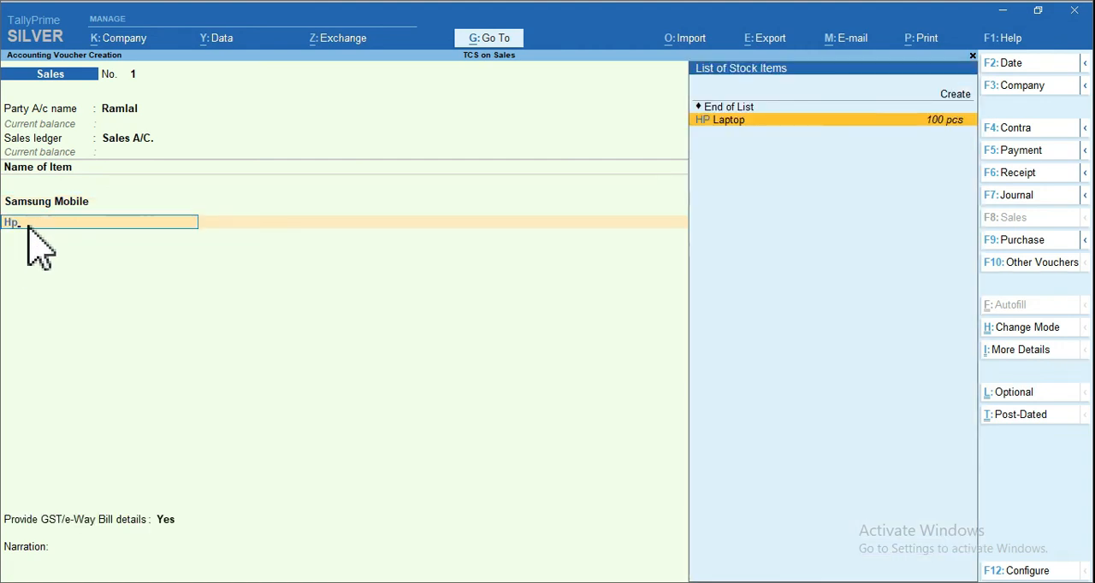
key("Return")
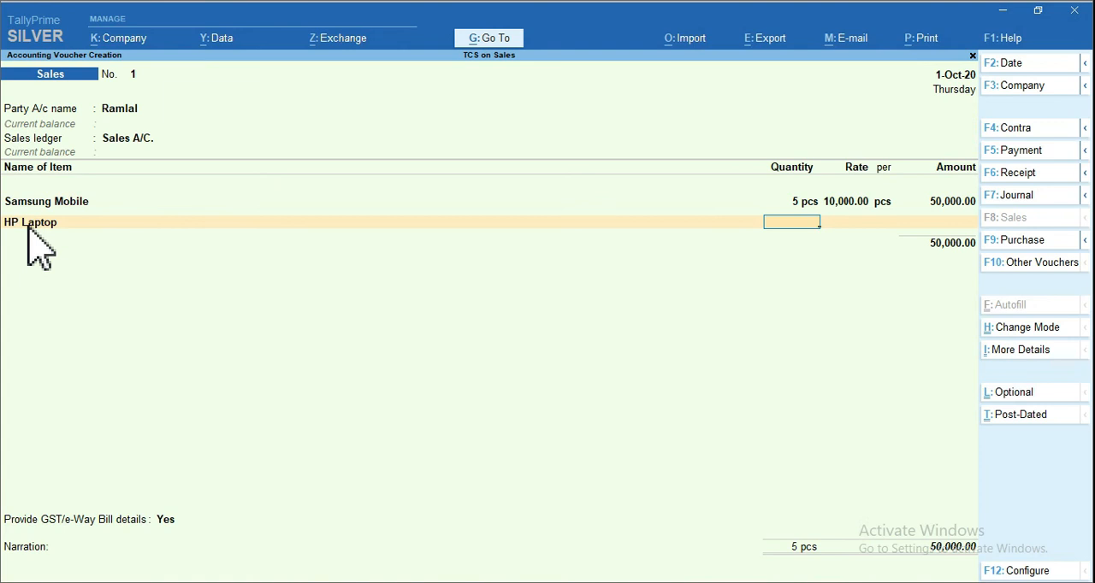
key("Return")
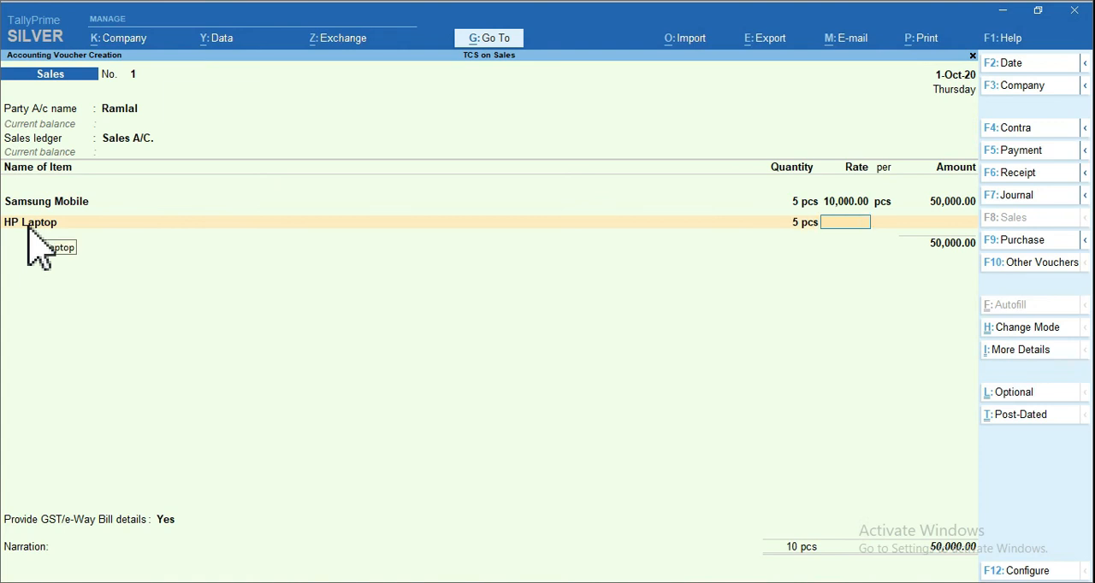
type("25000")
key("Return")
key("Return")
key("Return")
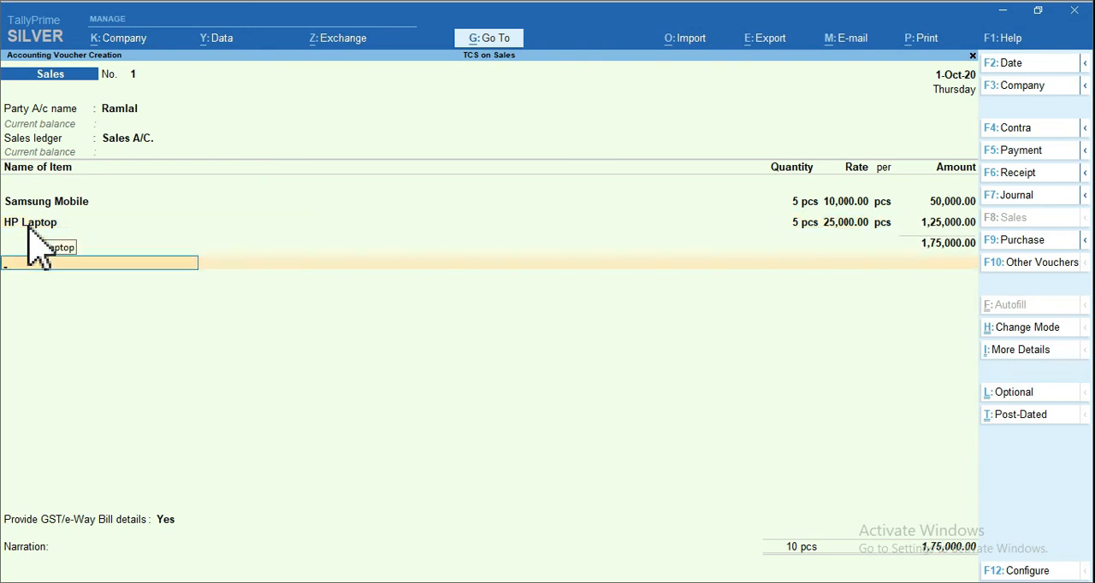
Add the CGST 6% and SGST 6% ledgers below the items, each with nature of goods TCS on Sales of Goods
type("Cg")
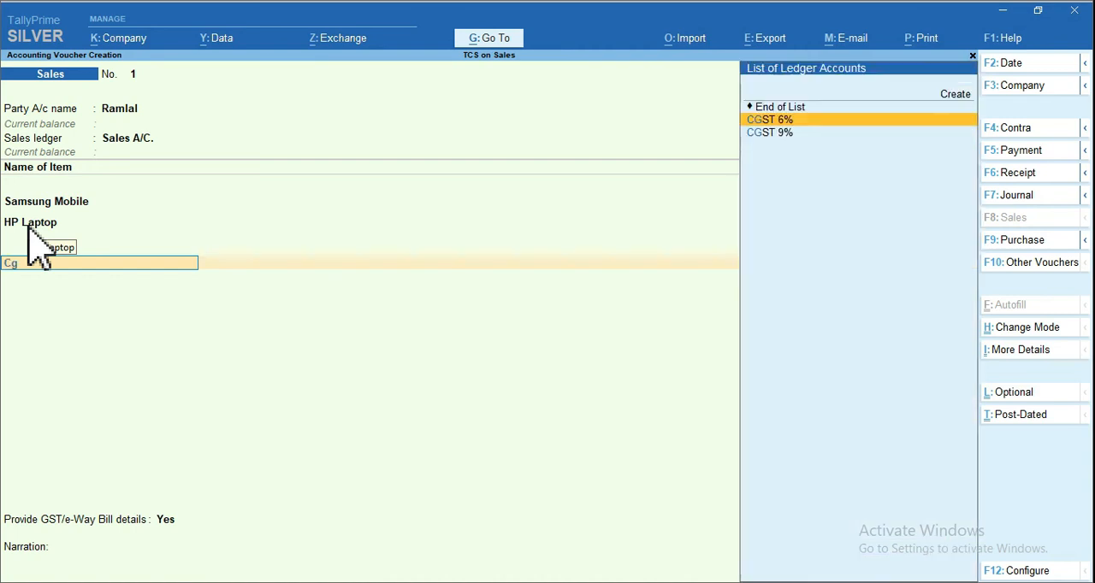
key("Return")
key("Return")
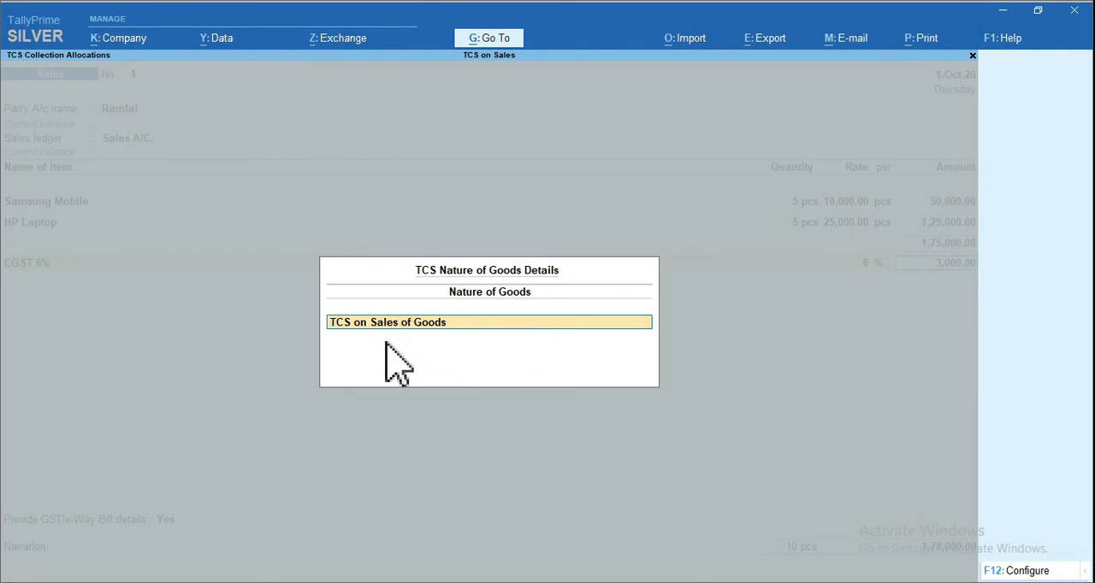
key("Return")
type("Sg")
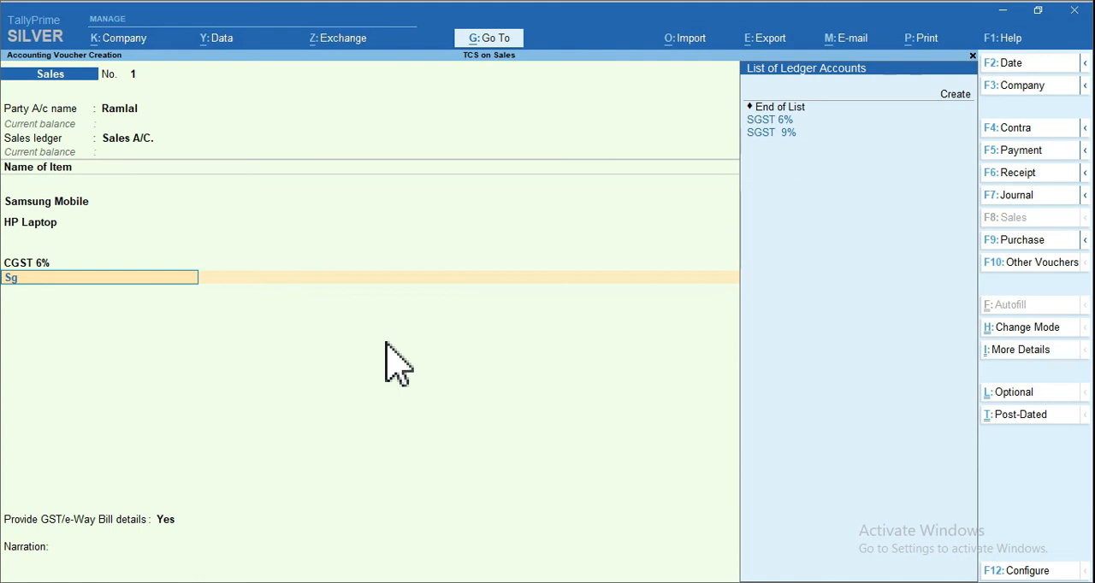
key("Return")
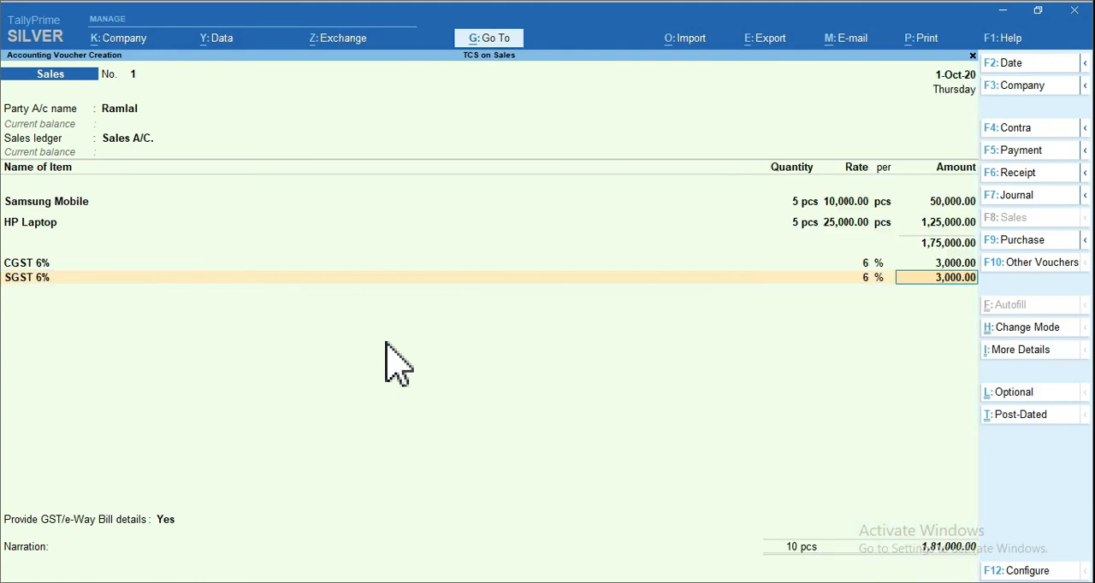
key("Return")
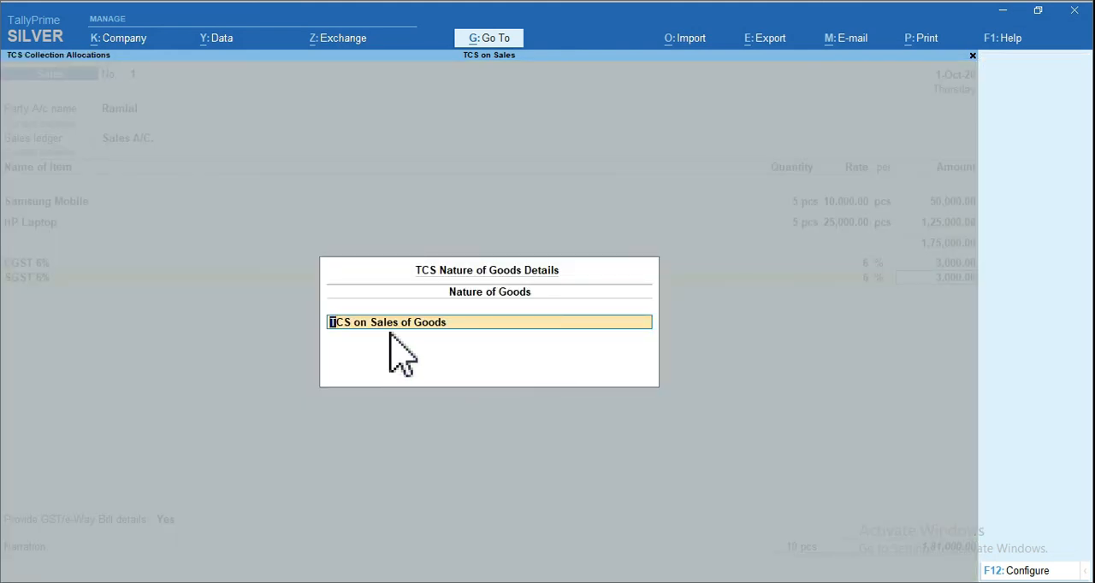
key("Return")
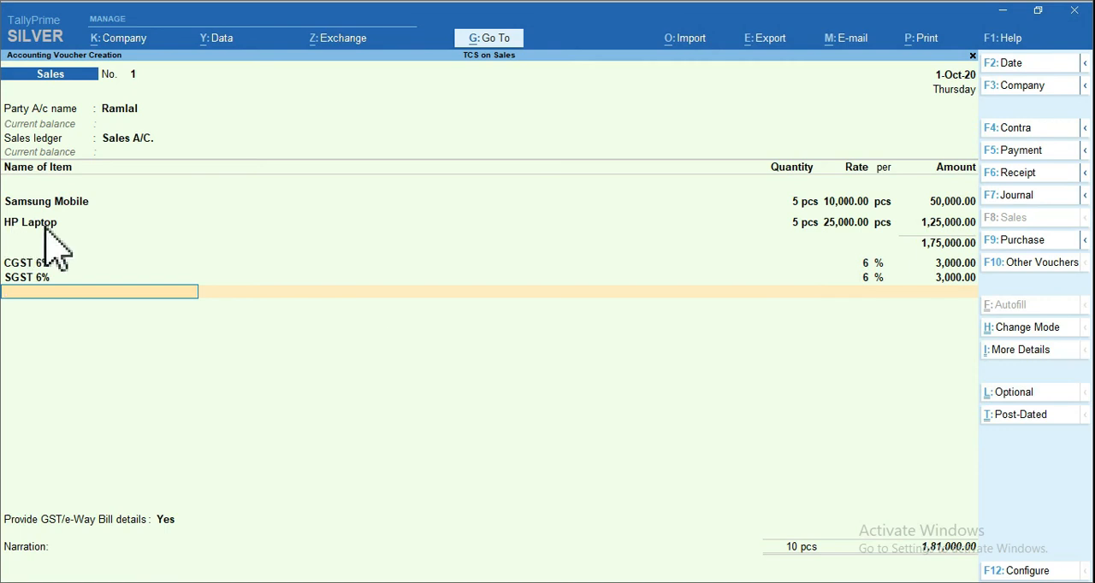
Add the CGST 9% and SGST 9% ledgers to the voucher, each with nature of goods TCS on Sales of Goods
type("Cg")
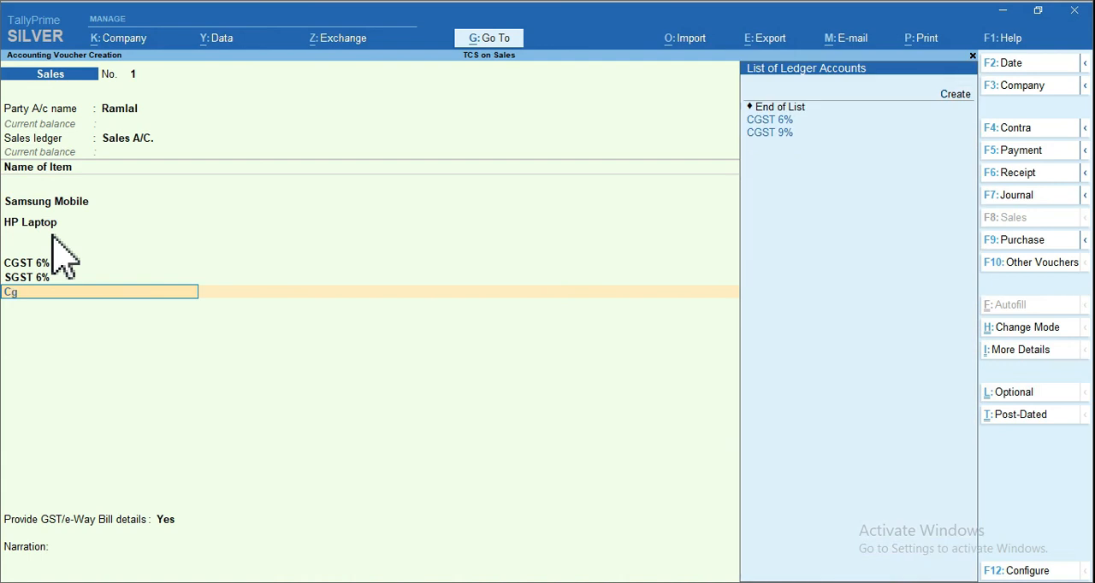
key("Down")
key("Return")
key("Return")
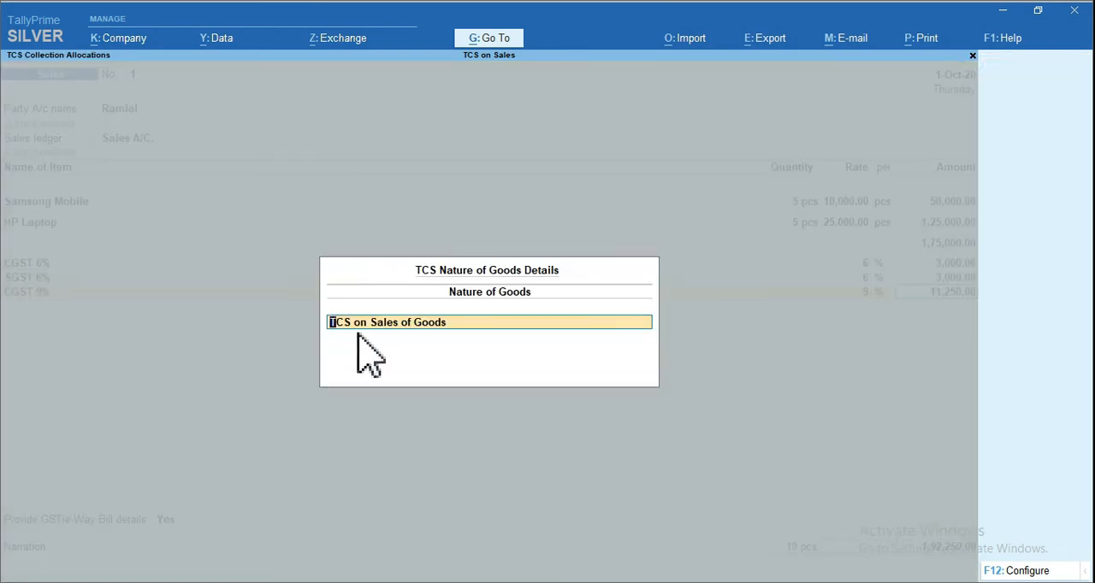
key("Return")
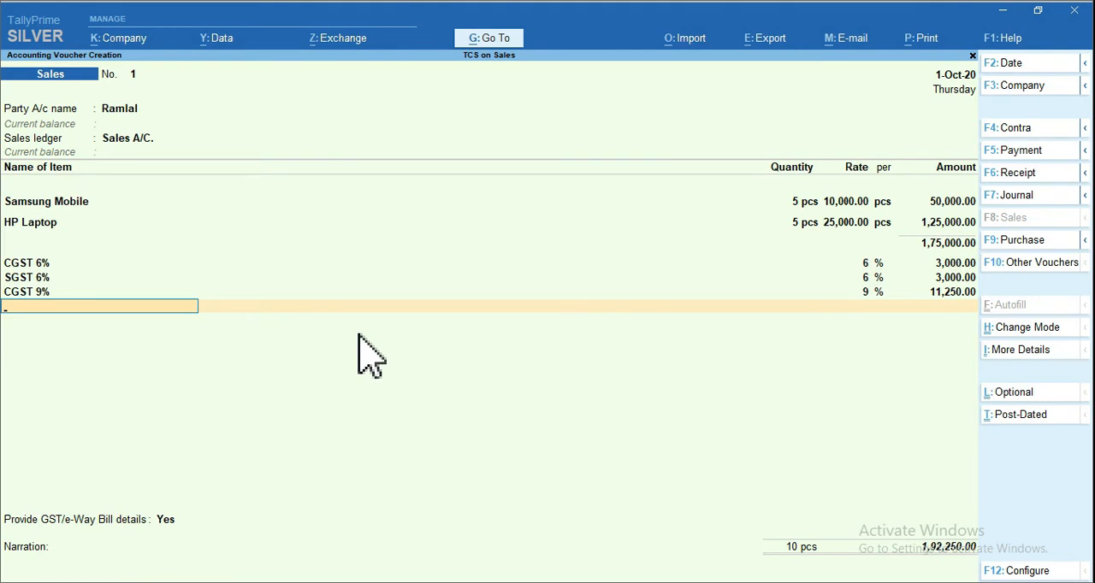
type("Sg")
key("Down")
key("Return")
key("Return")
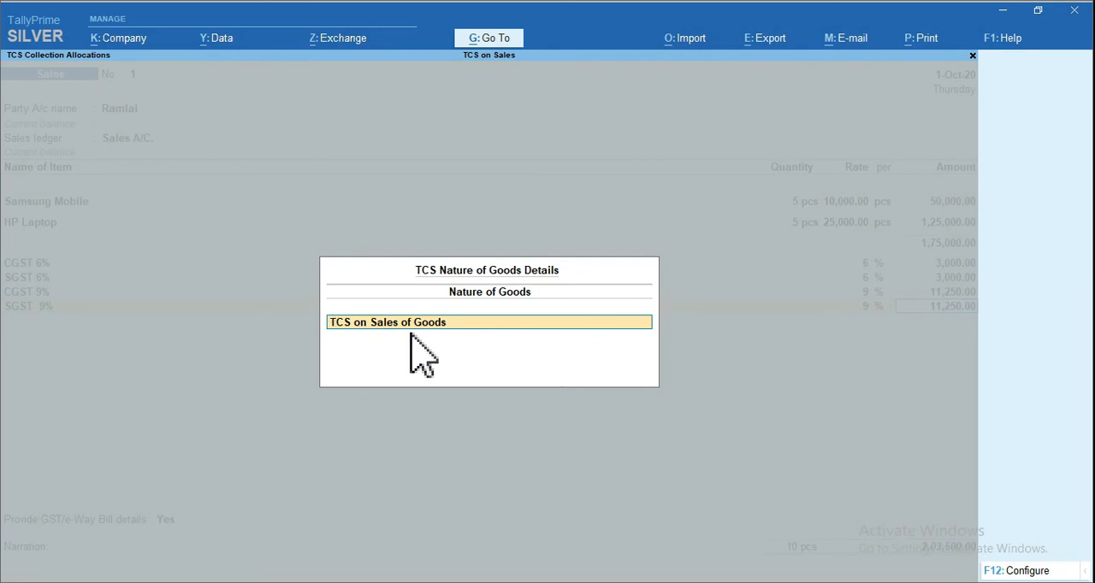
key("Return")
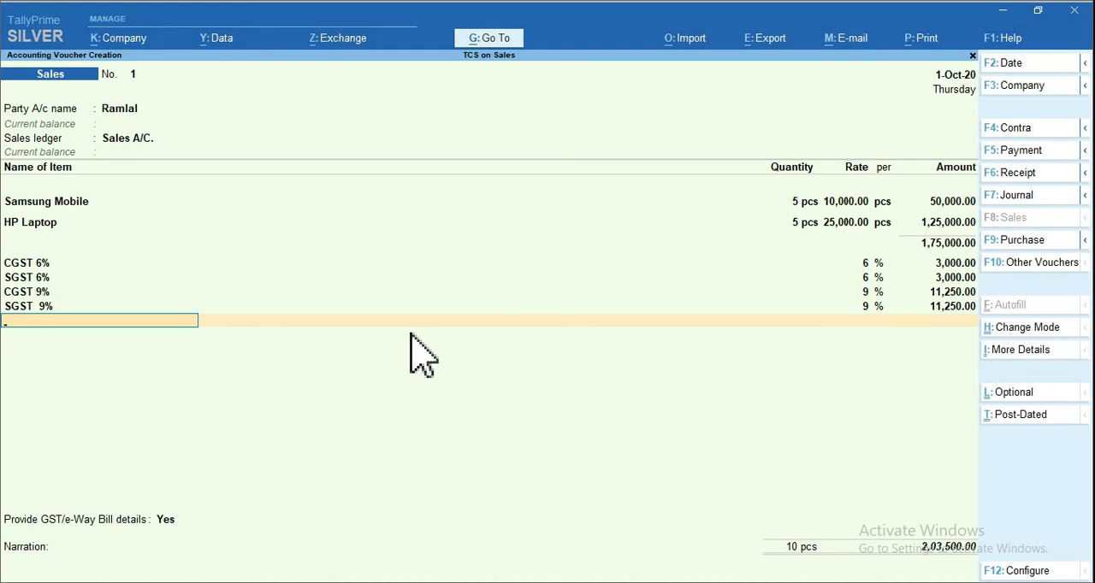
Start a new ledger from within the voucher, named TCS on Sales and grouped under Duties & Taxes
key("alt+c")
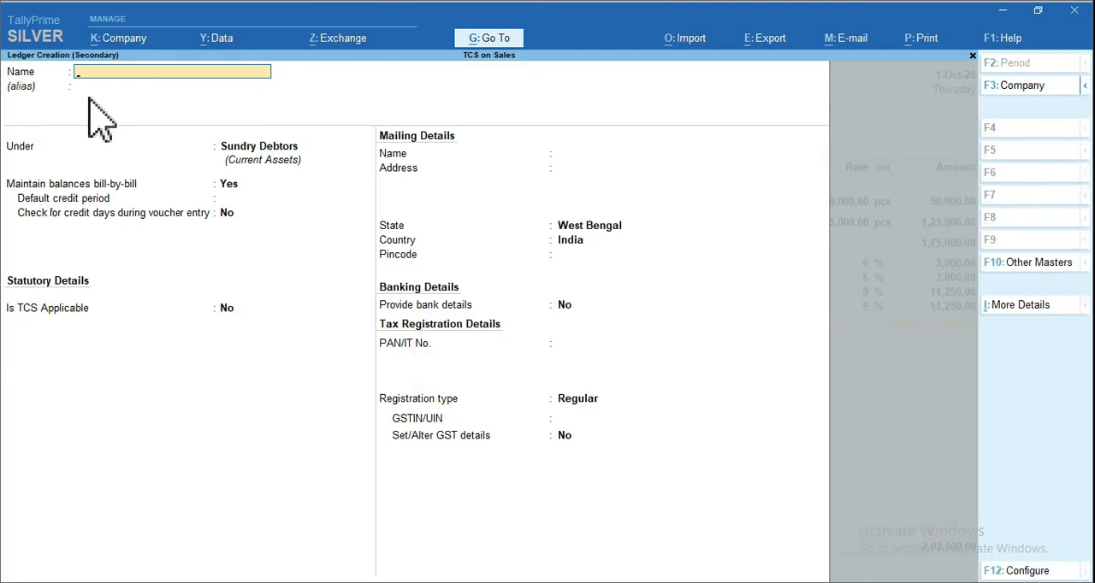
type("TCS on Sales")
key("Return")
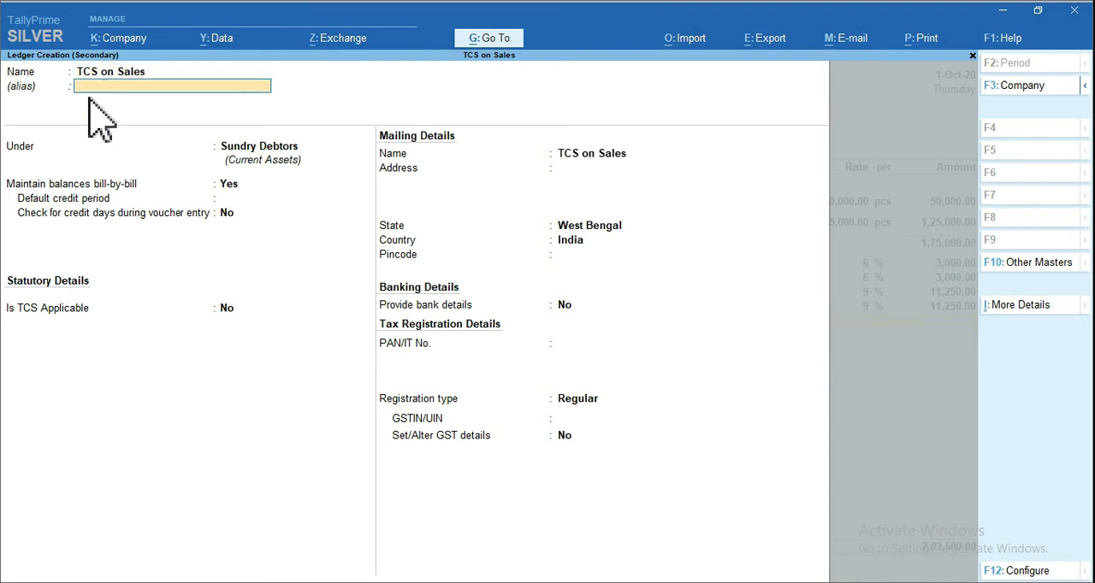
key("Return")
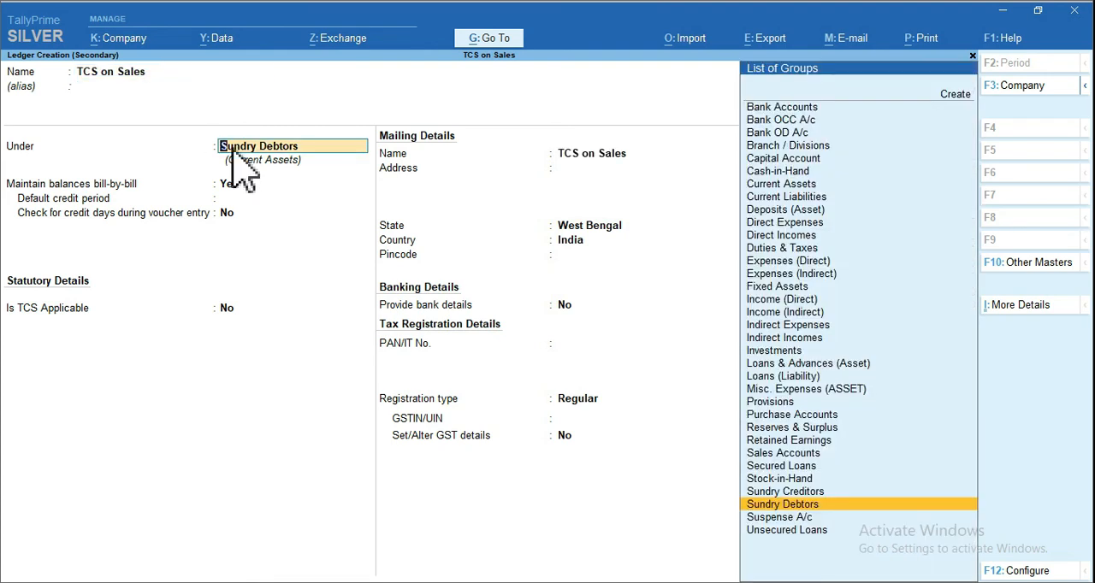
type("du")
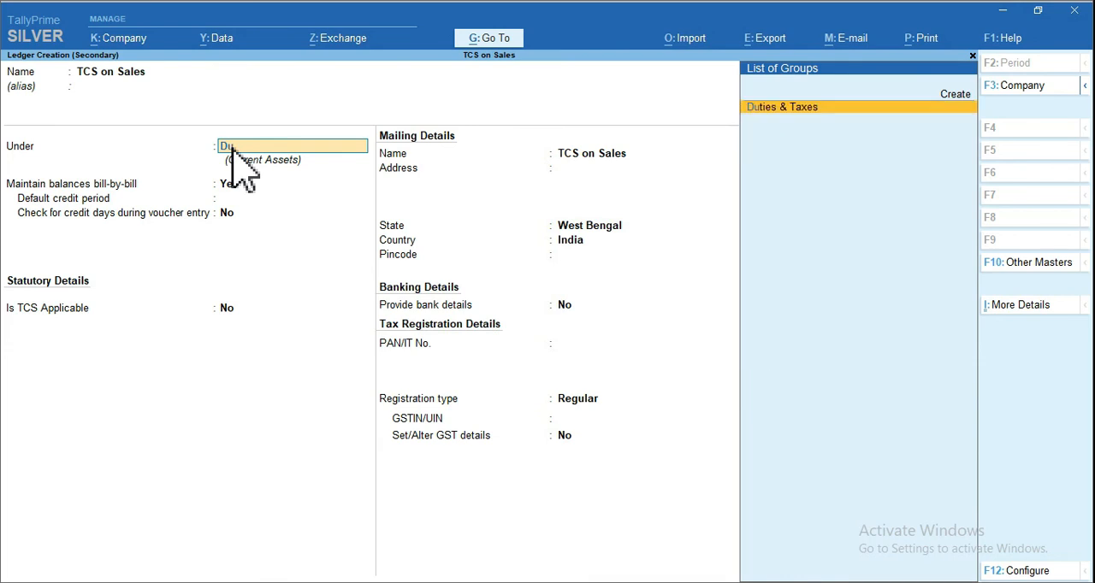
key("Return")
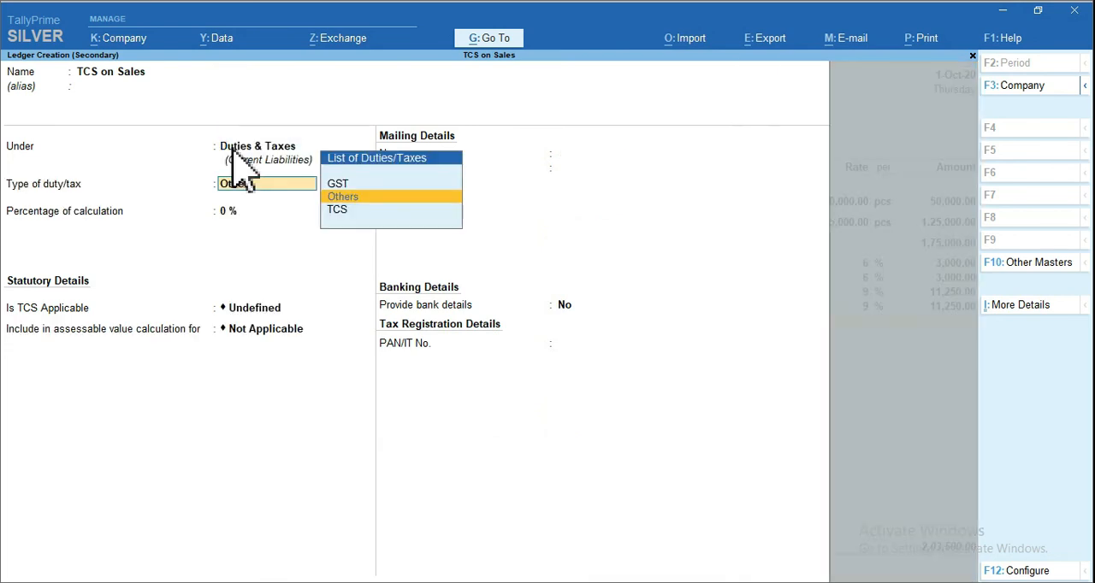
Set the ledger's type of duty/tax to TCS and its nature of goods to TCS on Sales of Goods, and save it
key("Down")
left_click(65, 195)
key("Return")
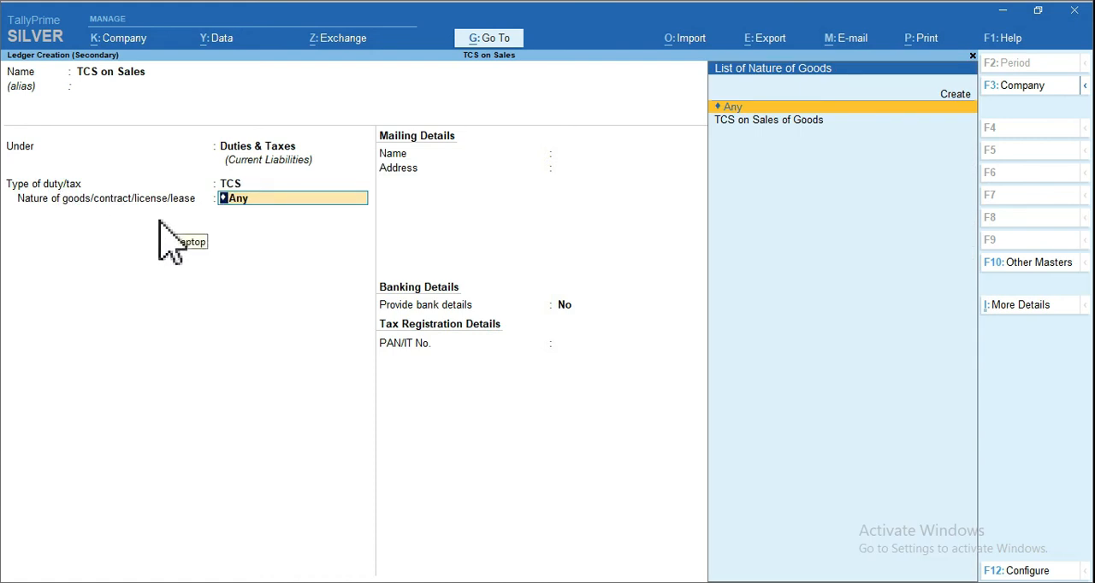
key("Down")
key("Return")
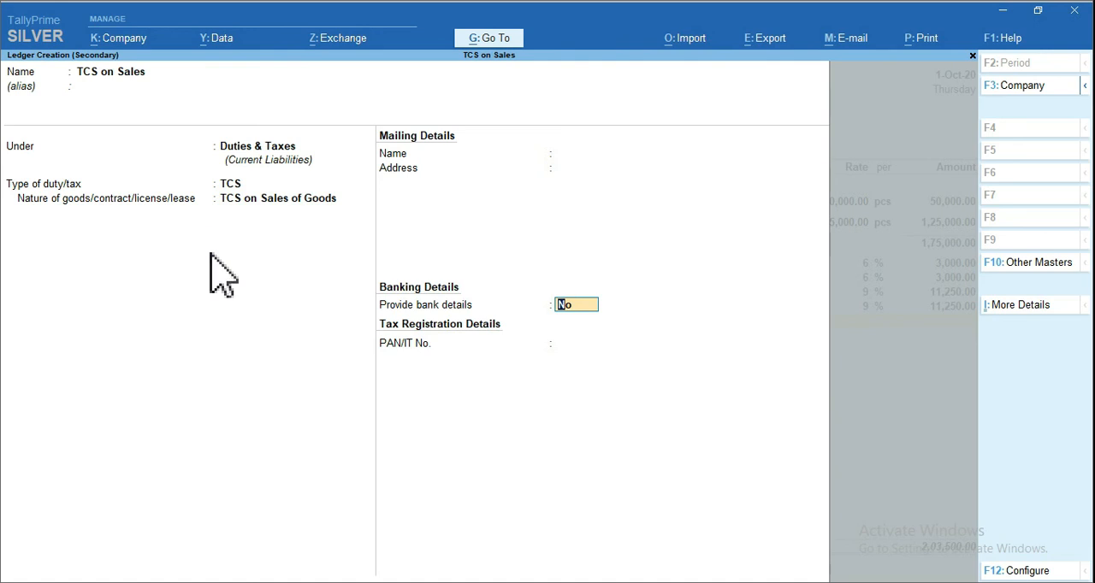
key("ctrl+a")
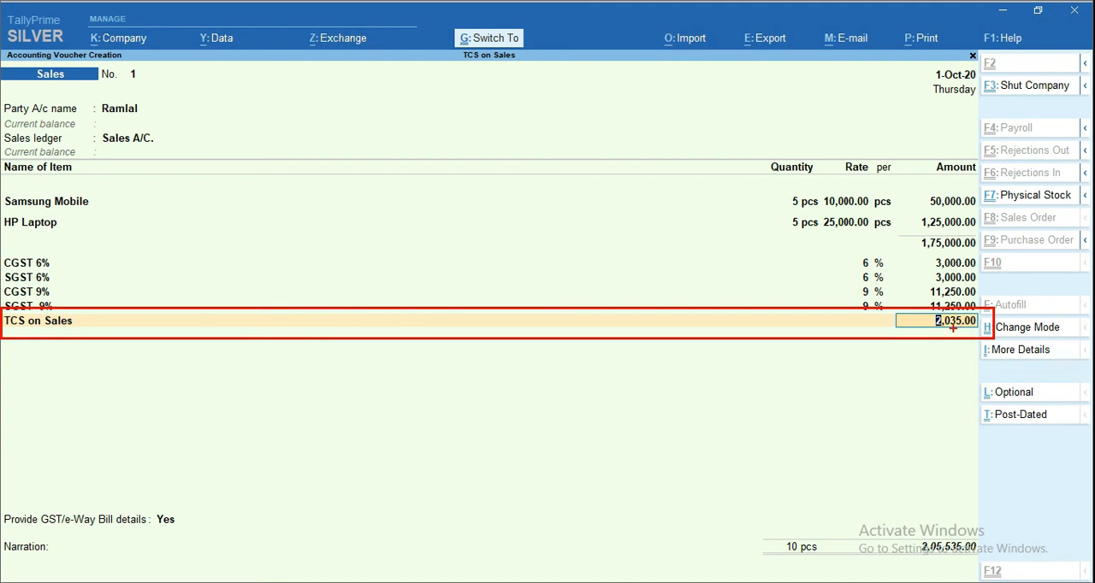
Examine the detailed TCS tax analysis of the voucher, checking the taxable value, tax rate and duty value, and return to the voucher
key("Escape")
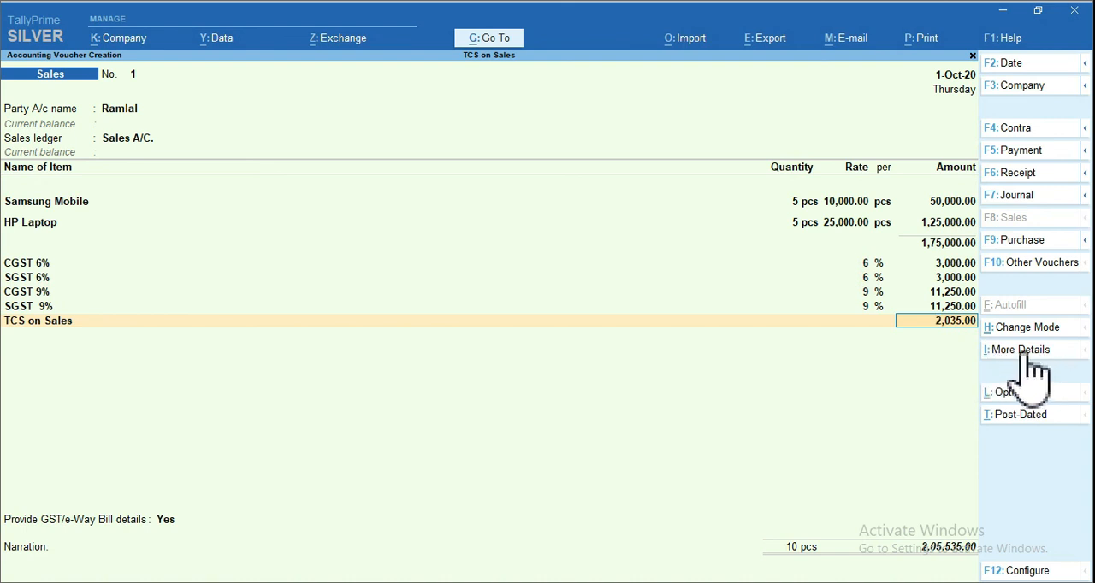
left_click(1023, 351)
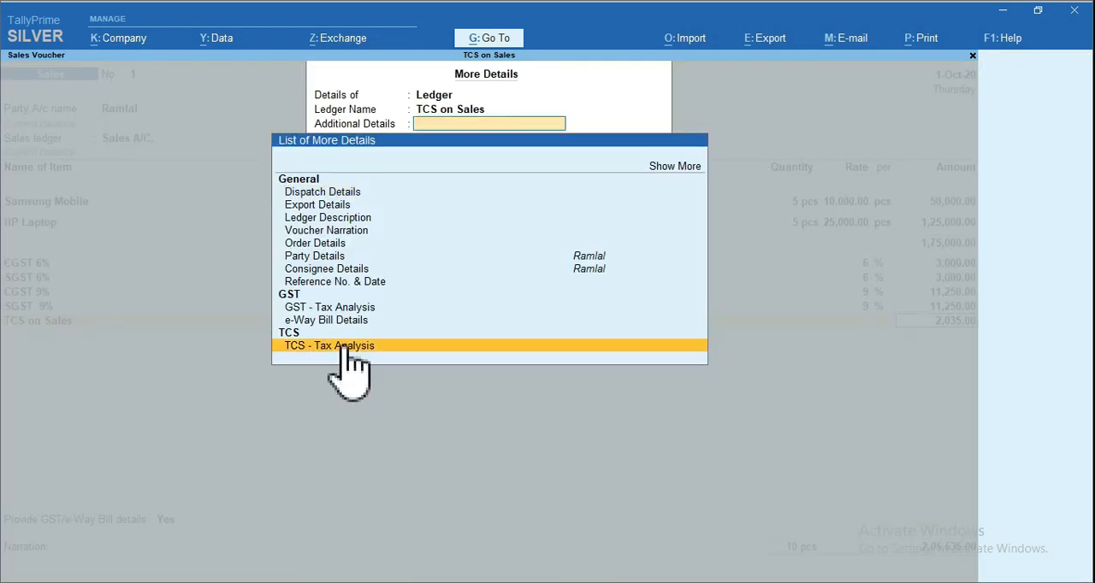
left_click(346, 346)
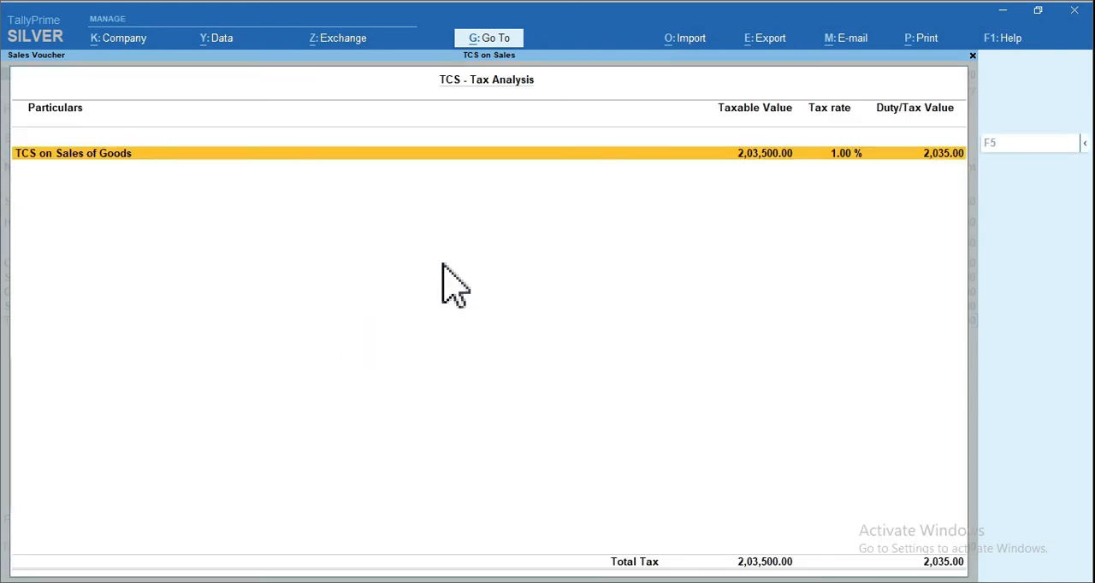
key("F5")
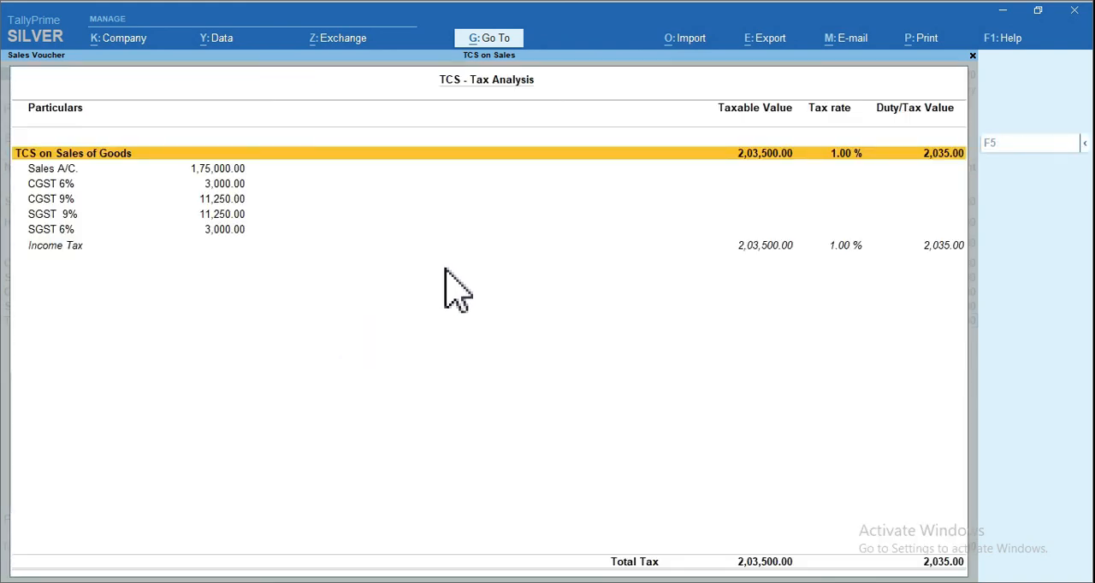
left_click_drag(809, 138, 868, 174)
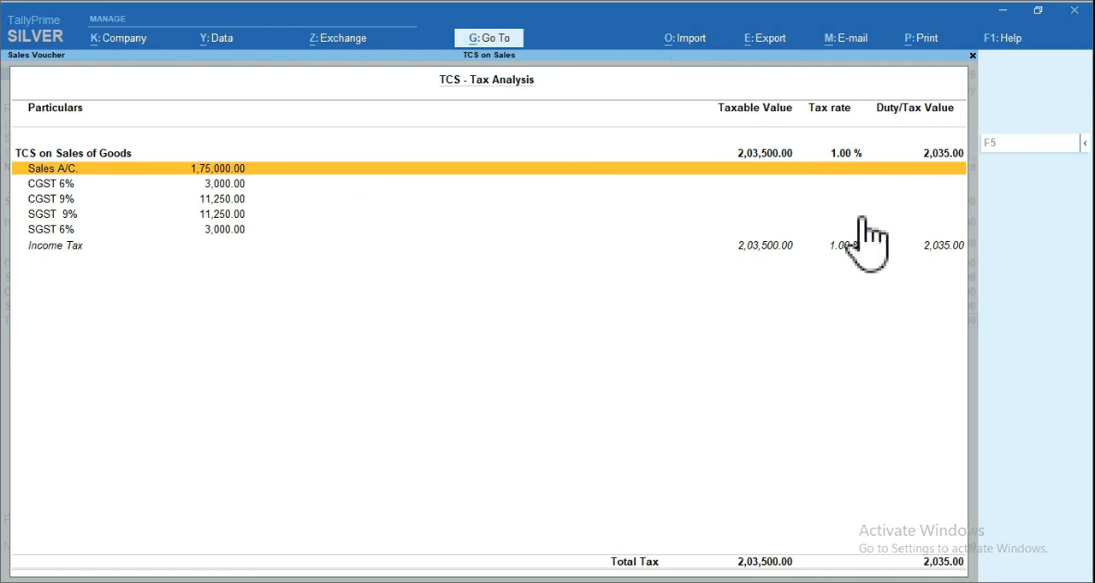
key("Escape")
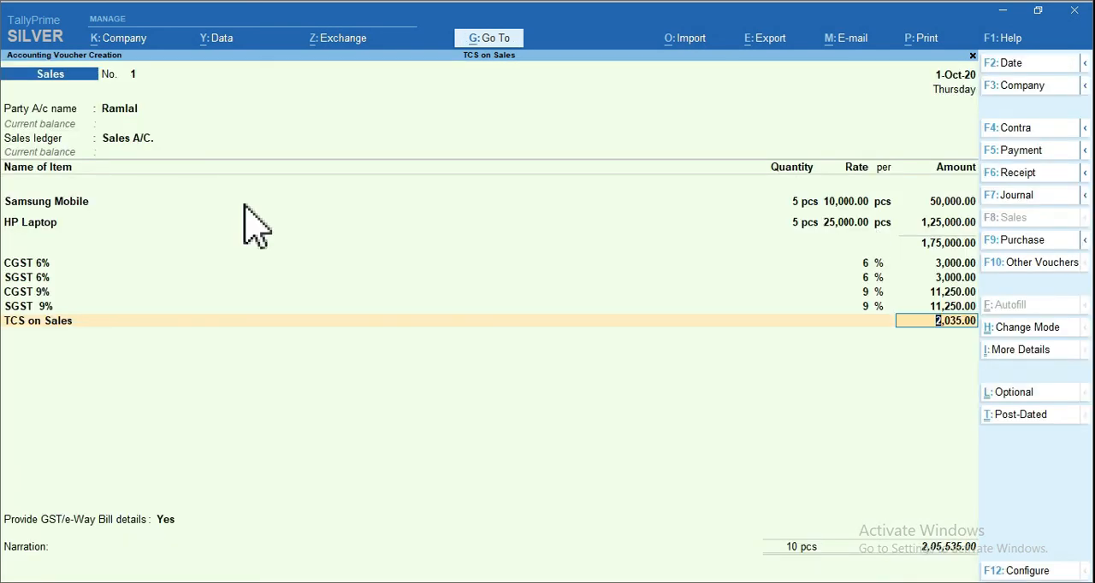
Alter the party's ledger from the voucher to enter the party's PAN/IT number, and save the ledger
left_click(123, 113)
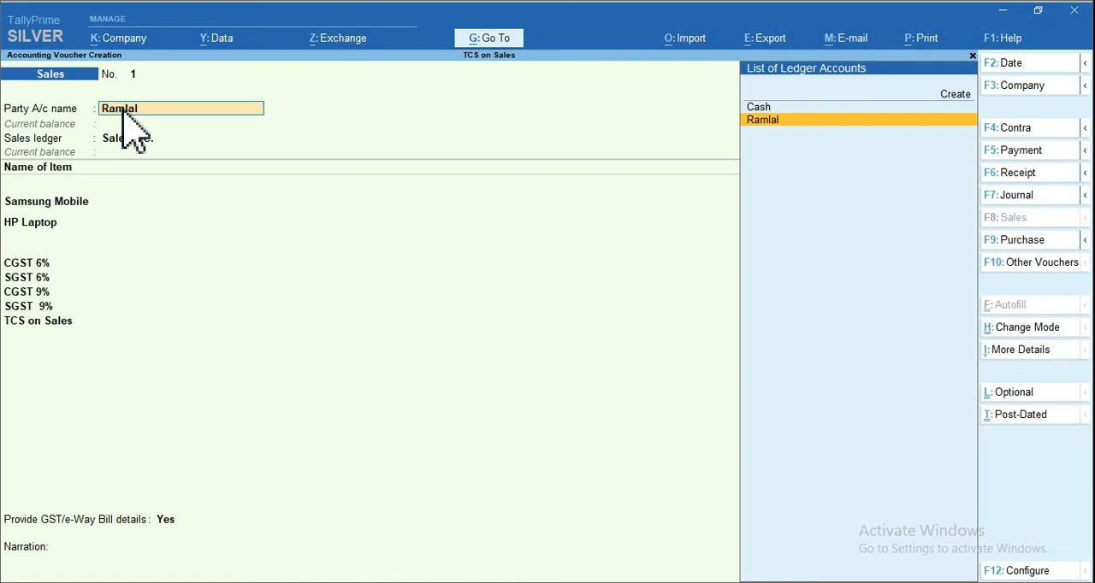
key("ctrl+Return")
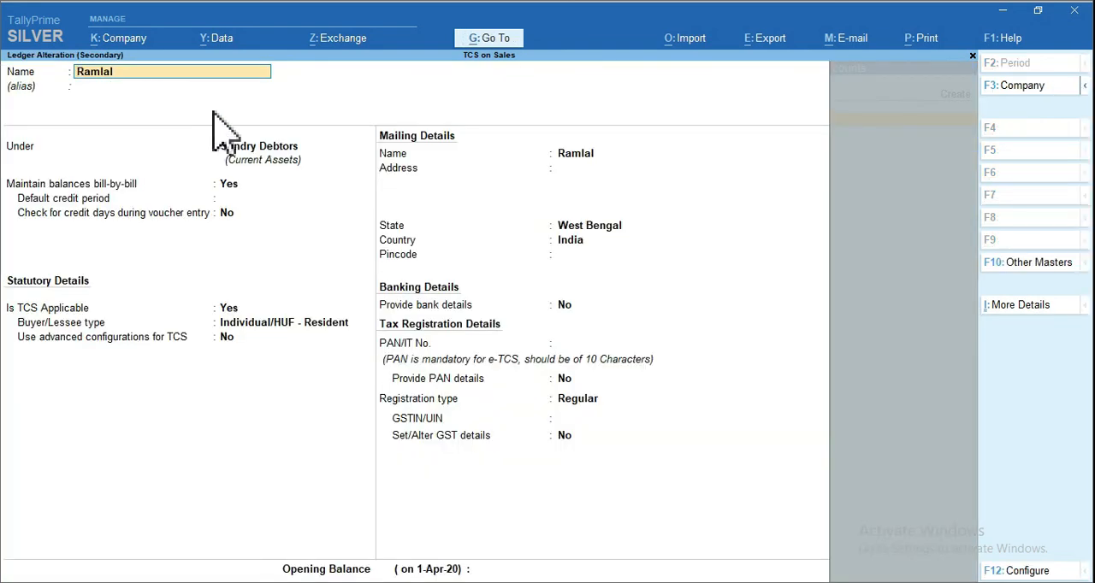
left_click(566, 343)
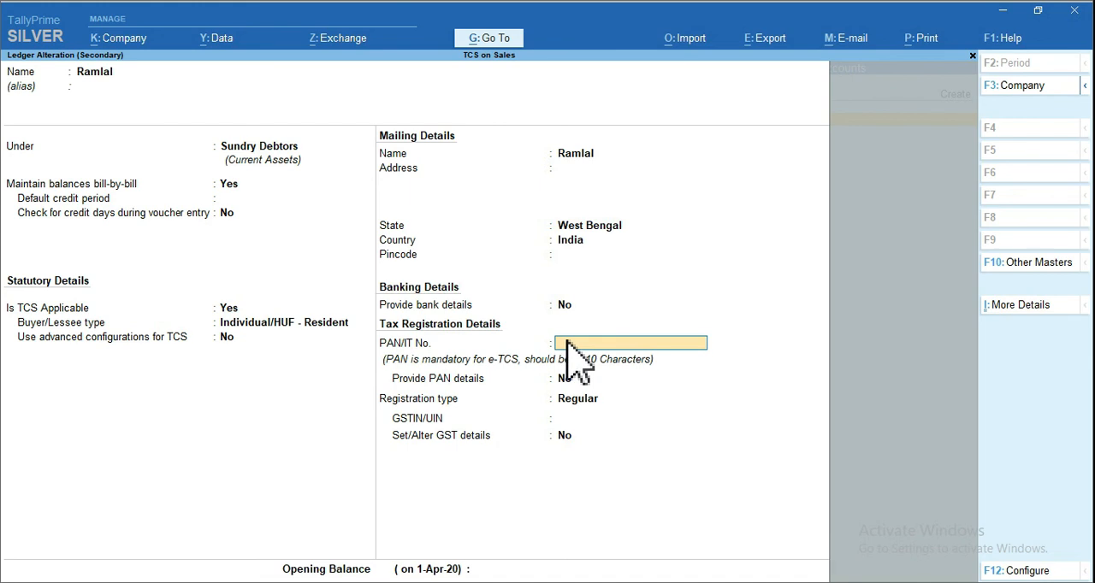
type("19KKIF25FG")
key("ctrl+a")
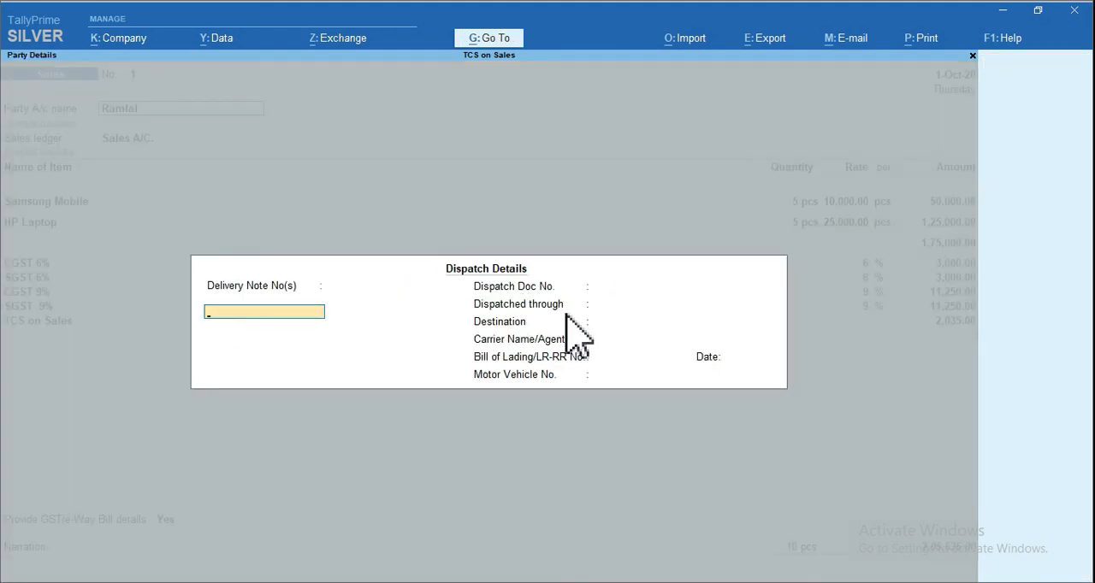
Re-accept the dispatch, party, item and GST entries of the voucher down to the TCS on Sales line to recalculate TCS
key("ctrl+a")
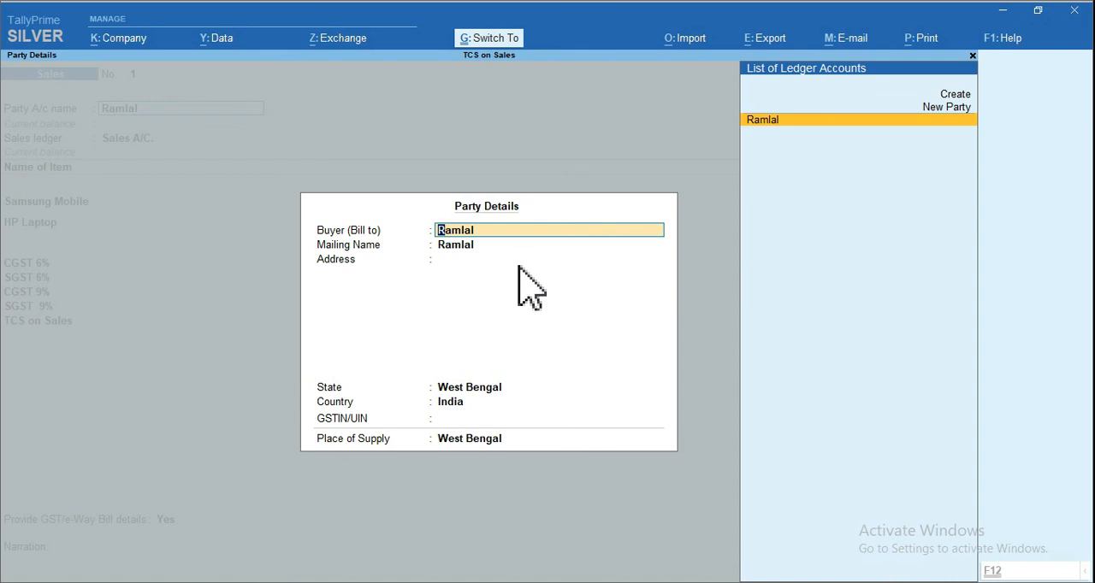
key("ctrl+a")
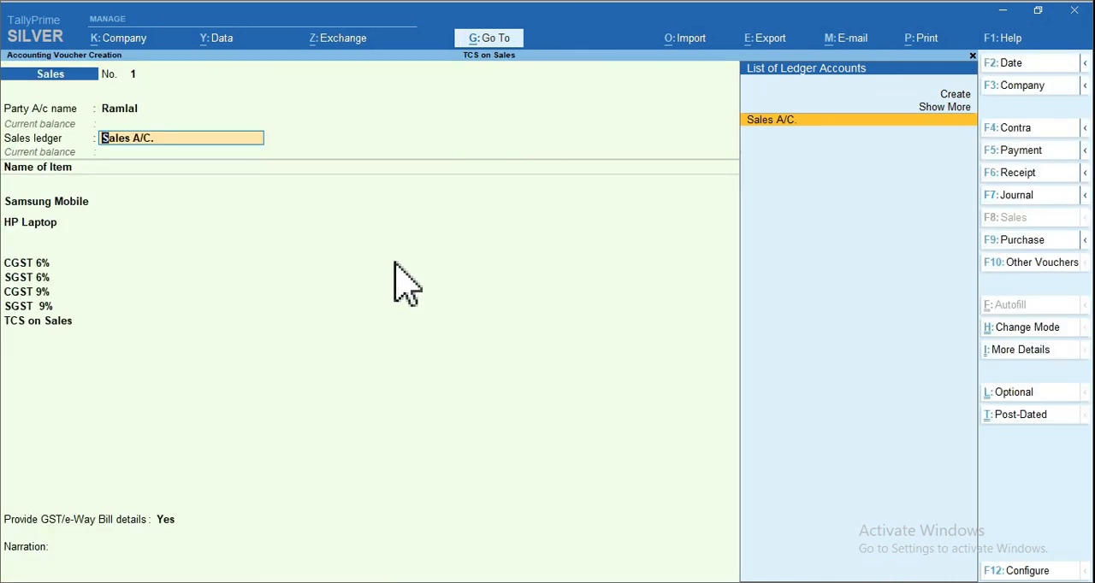
key("Return")
key("Return")
key("Return")
key("Return")
key("Return")
key("Return")
key("Return")
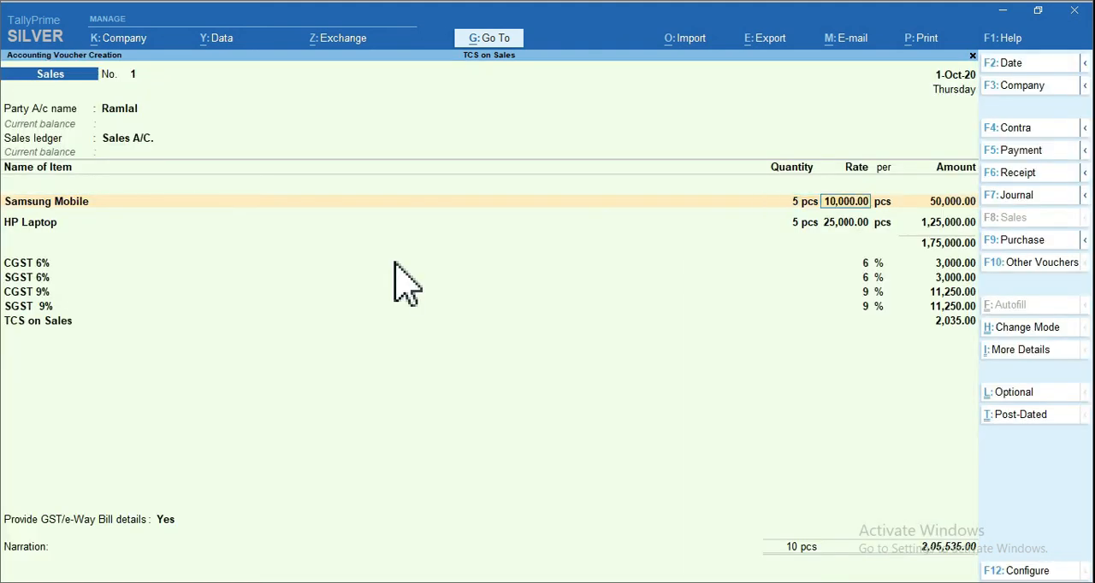
key("Return")
key("Return")
key("Return")
key("Return")
key("Return")
key("Return")
key("Return")
key("Return")
key("Return")
key("Return")
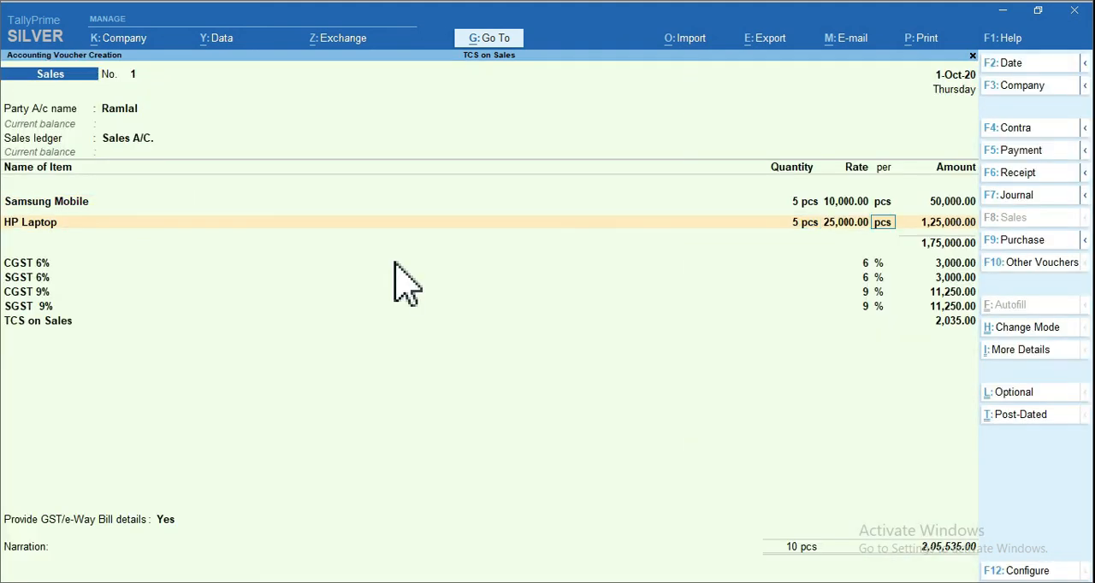
key("Return")
key("Return")
key("Return")
key("Return")
key("Return")
key("Return")
key("Return")
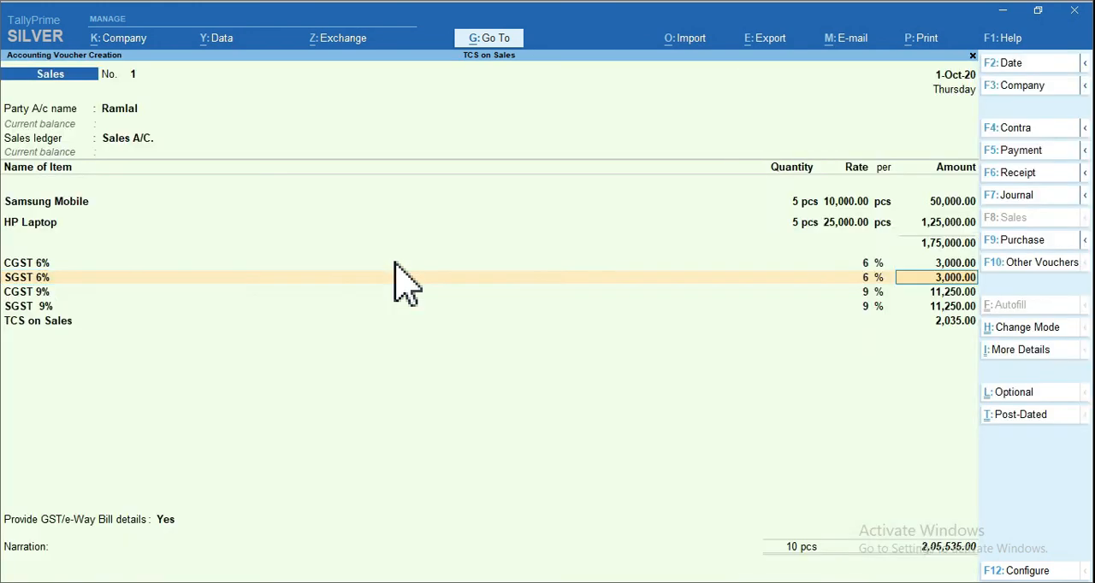
key("Return")
key("Return")
key("Return")
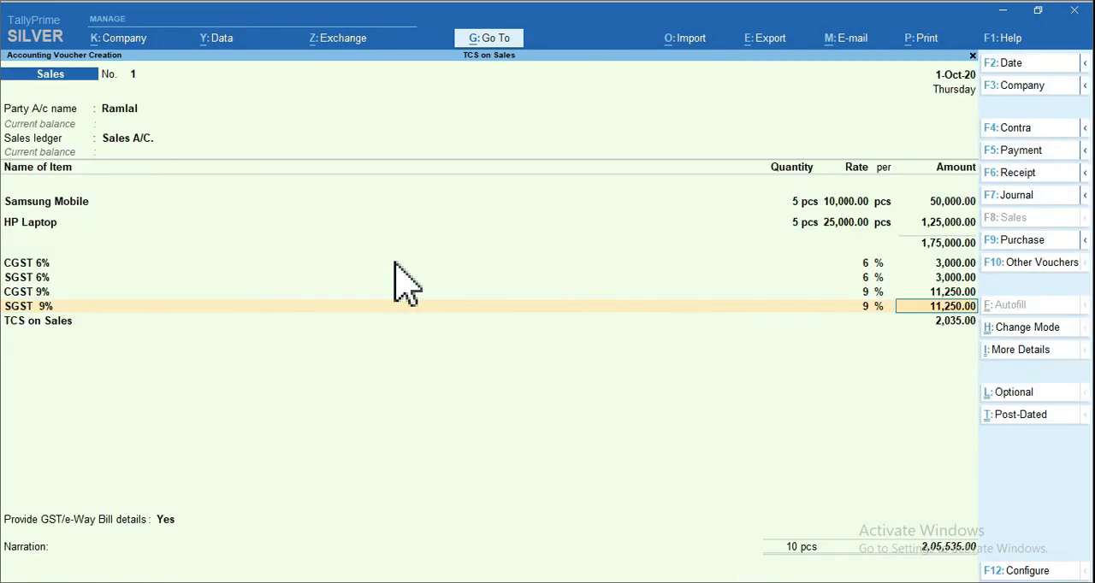
key("Return")
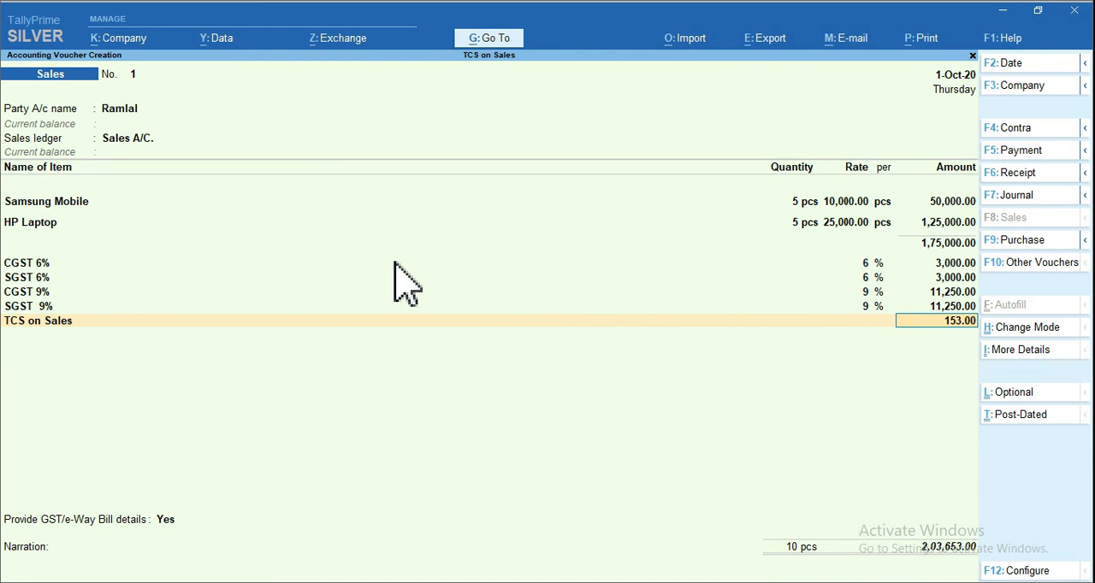
Review the recalculated TCS amount and the detailed TCS tax analysis, checking the tax rate and duty value applied with the PAN
key("ctrl")
left_click_drag(888, 324, 994, 339)
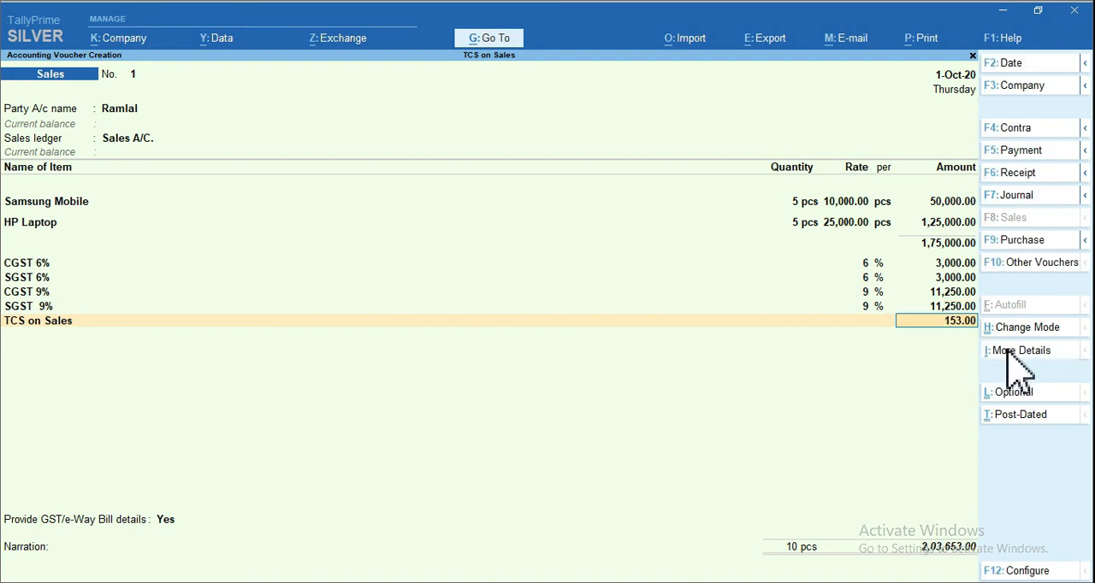
left_click(1019, 351)
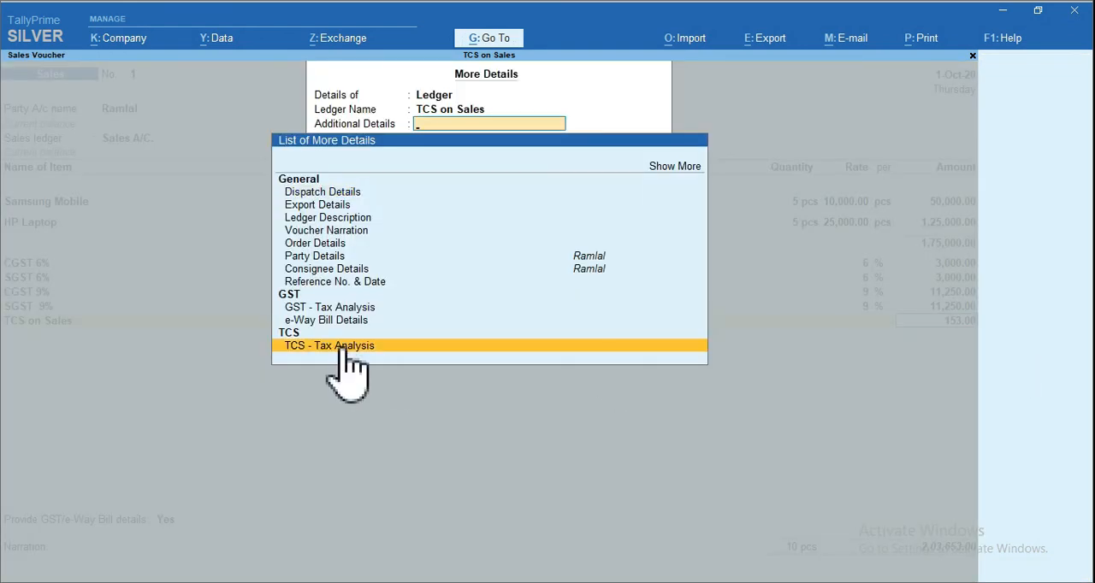
left_click(419, 345)
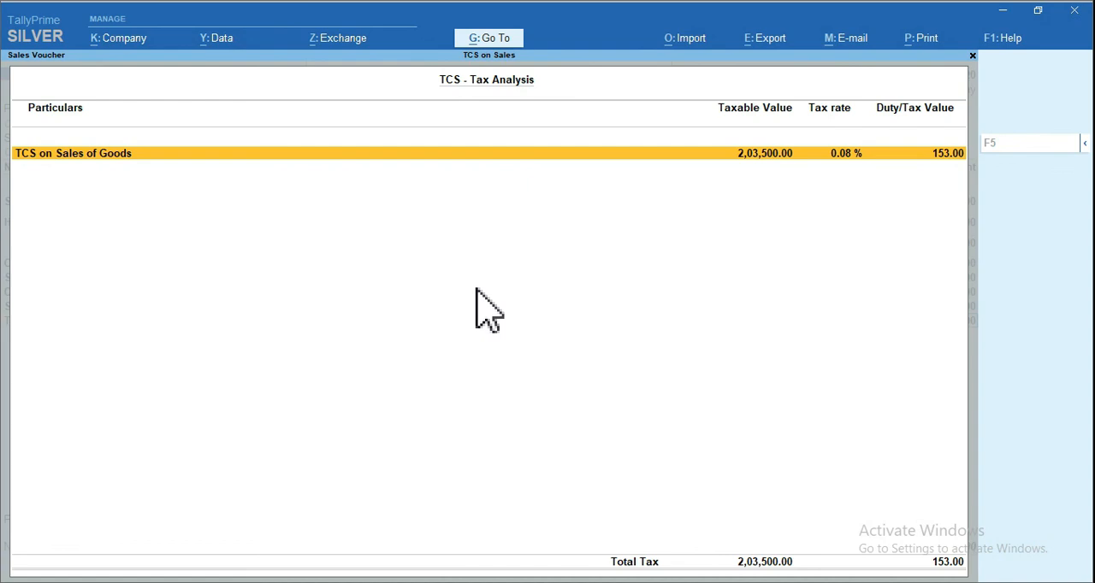
key("alt+F5")
left_click_drag(818, 142, 883, 174)
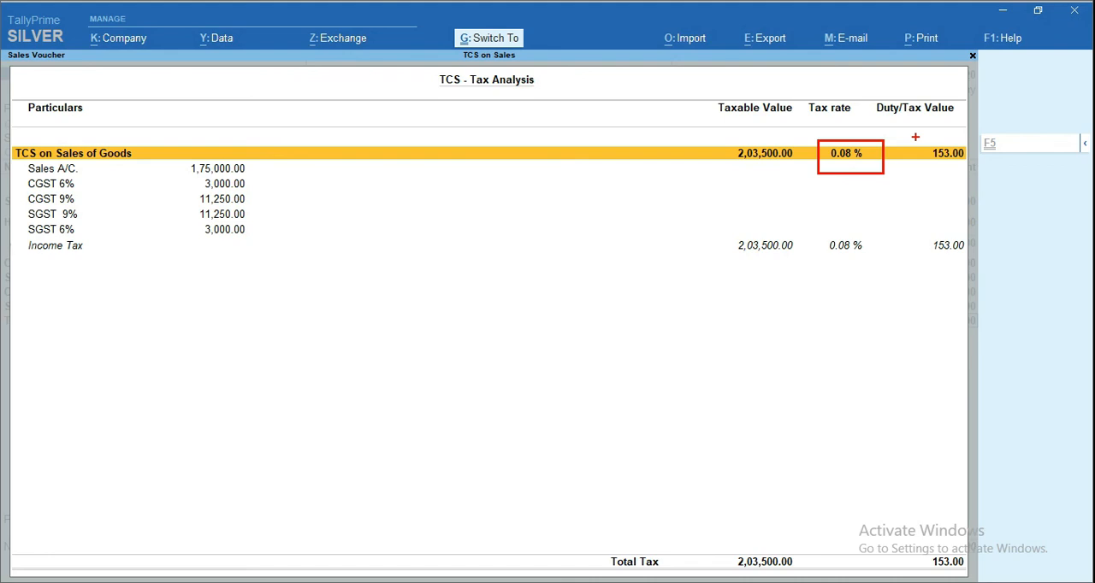
left_click_drag(916, 139, 963, 172)
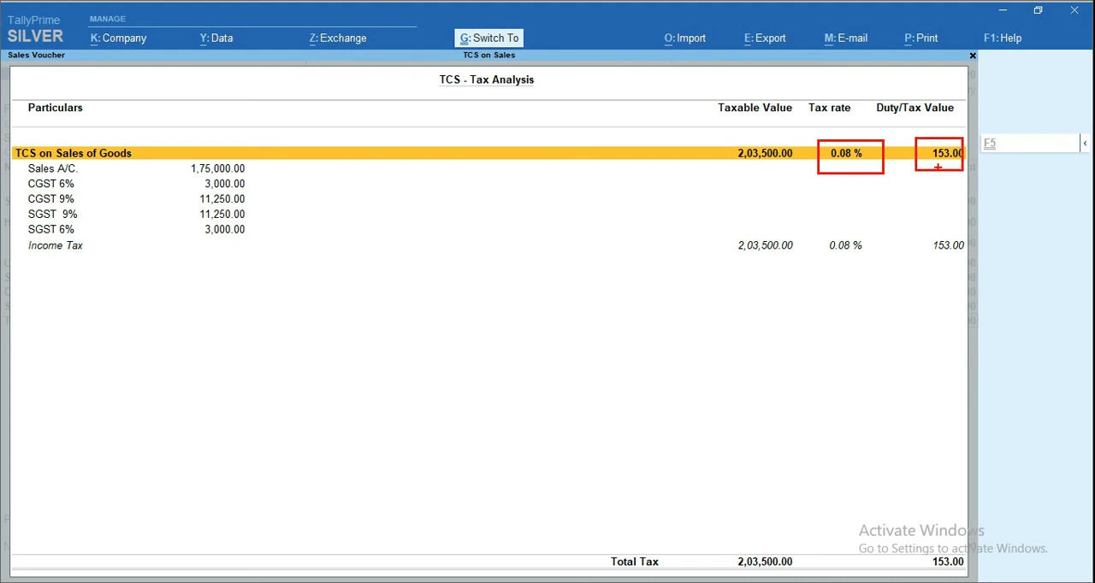
Finish checking the ledger breakup in the TCS tax analysis, then save the sales voucher and leave voucher creation
mouse_move(19, 161)
left_mouse_down()
mouse_move(52, 224)
mouse_move(269, 239)
left_mouse_up()
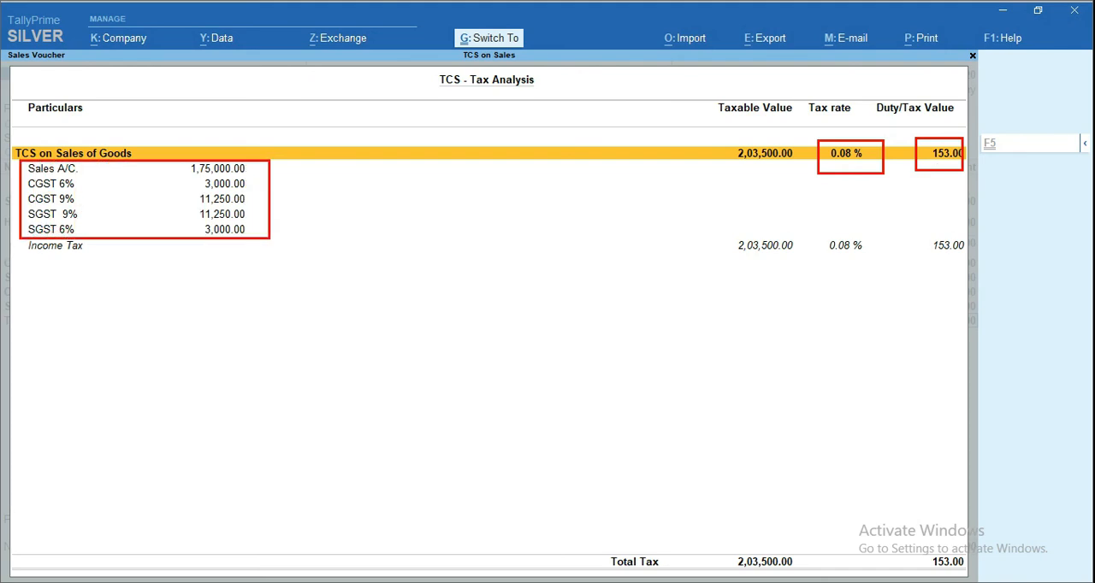
key("Escape")
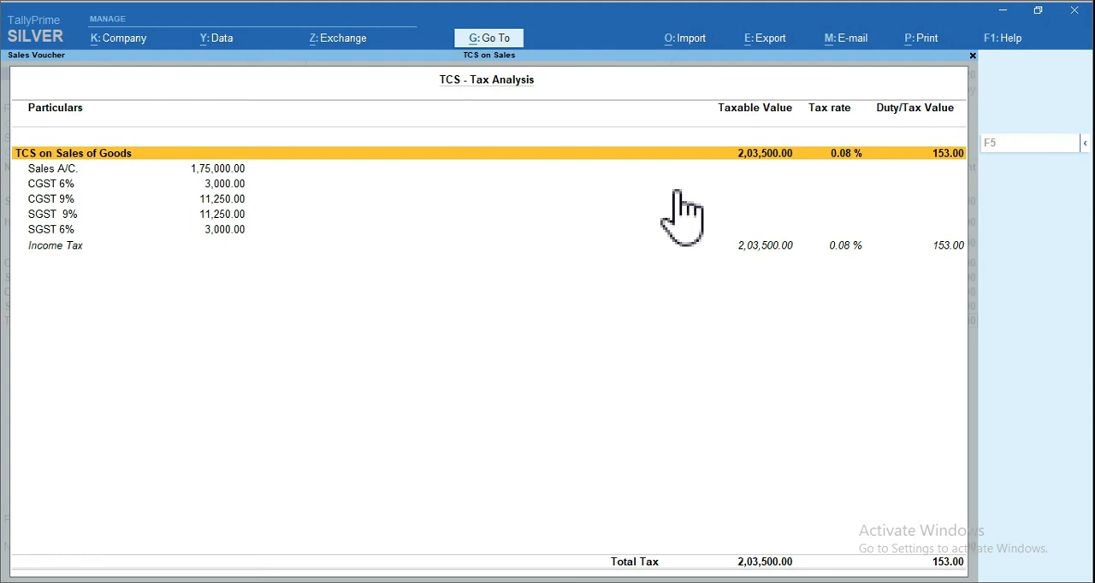
key("Escape")
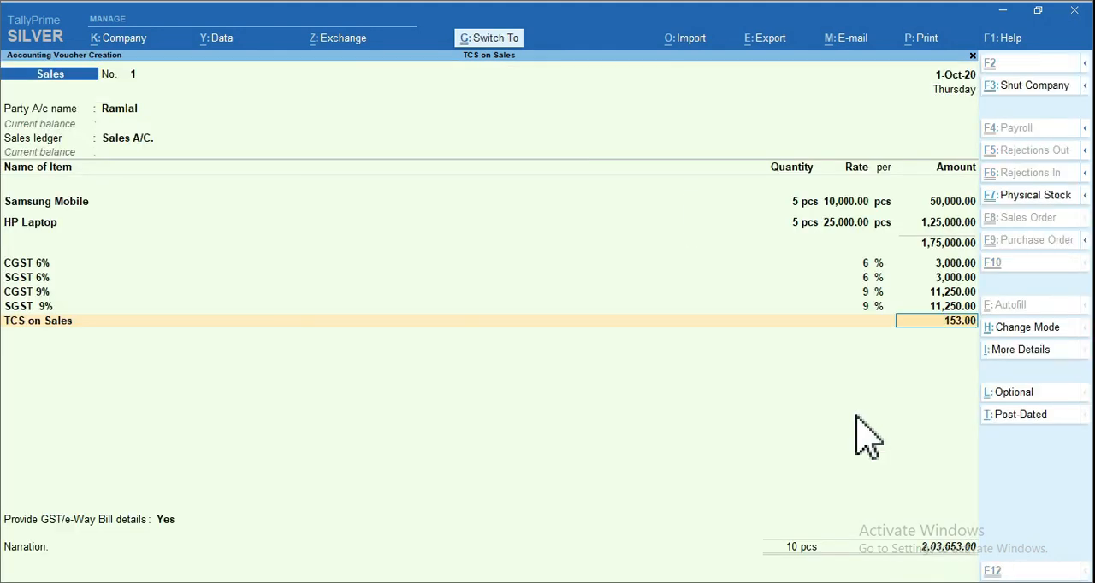
key("ctrl+a")
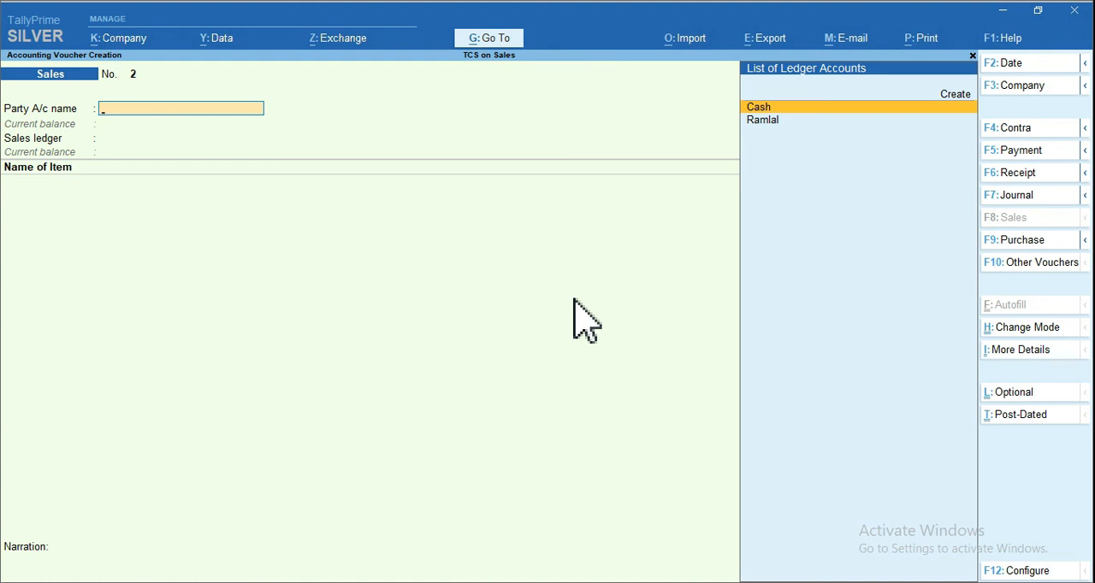
key("Escape")
Examine the TCS on Sales liability in the Balance Sheet under Current Liabilities, Duties & Taxes, and return to the Gateway of Tally
mouse_move(661, 363)
left_mouse_down()
mouse_move(679, 390)
mouse_move(780, 395)
left_mouse_up()
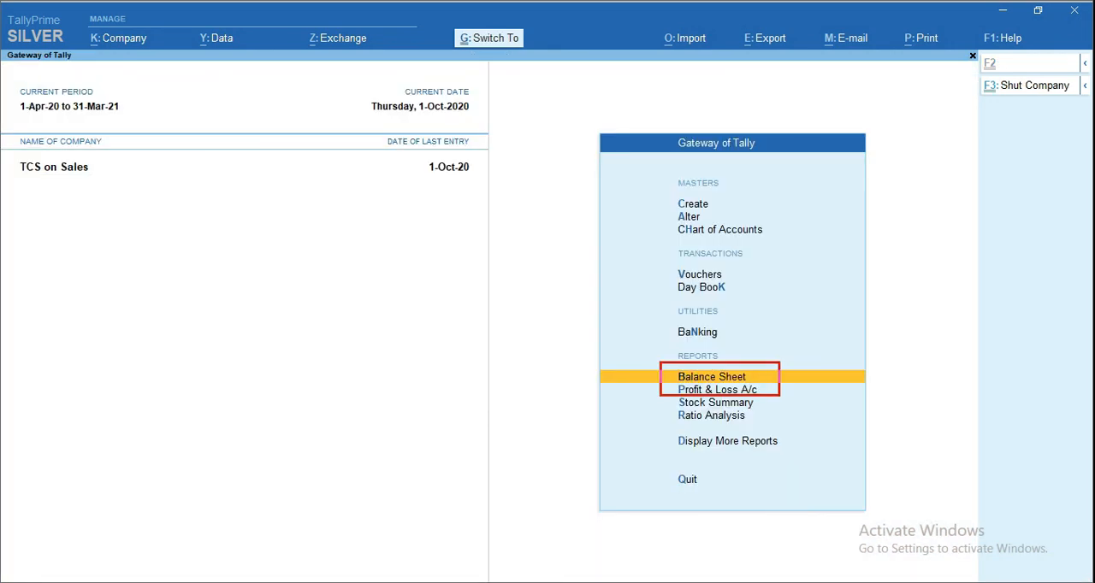
key("Escape")
left_click(728, 381)
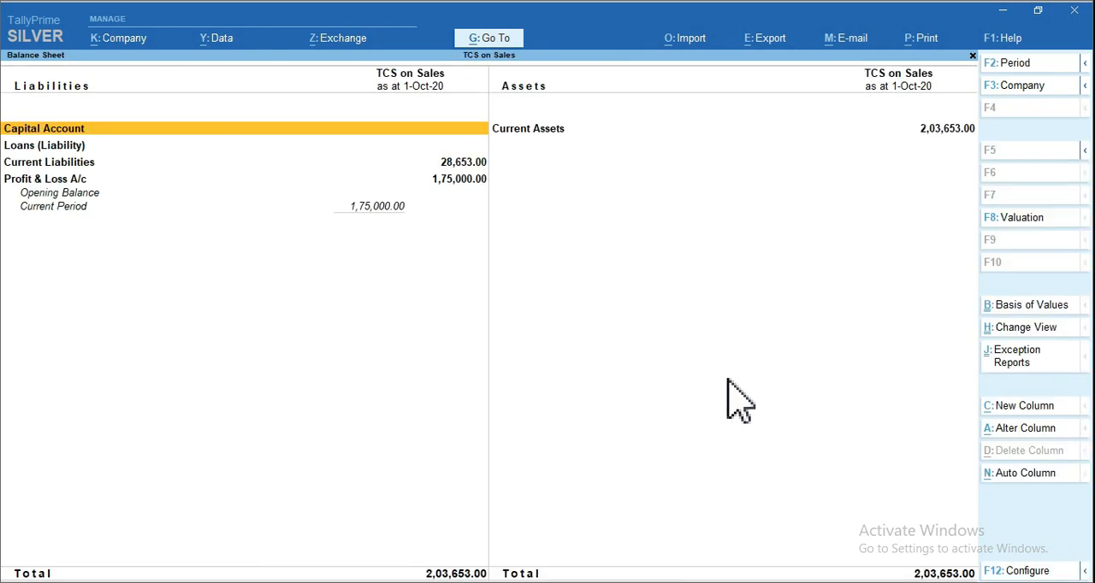
left_click(85, 165)
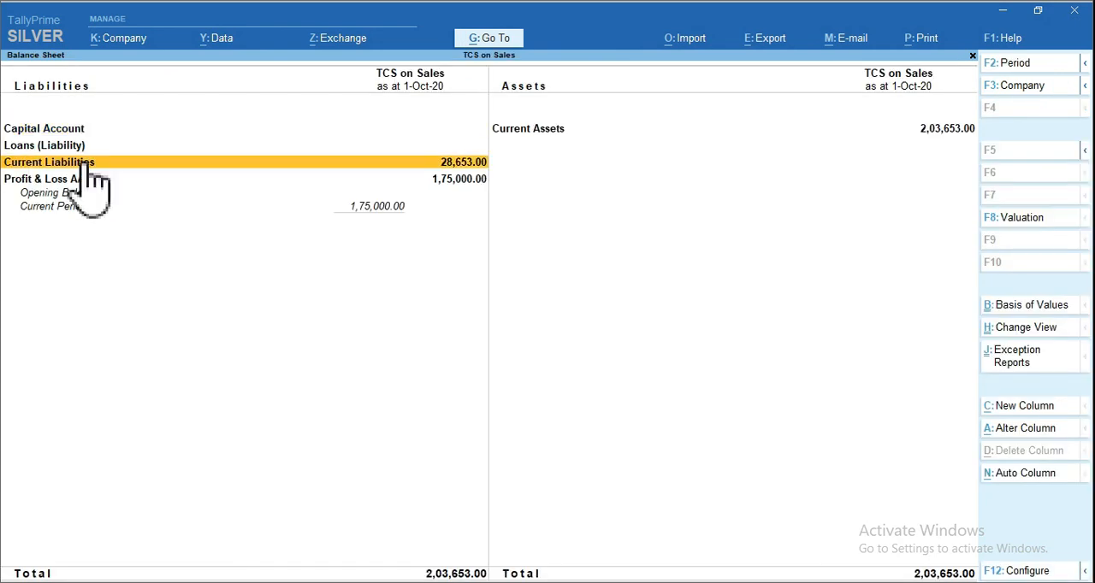
left_click(86, 166)
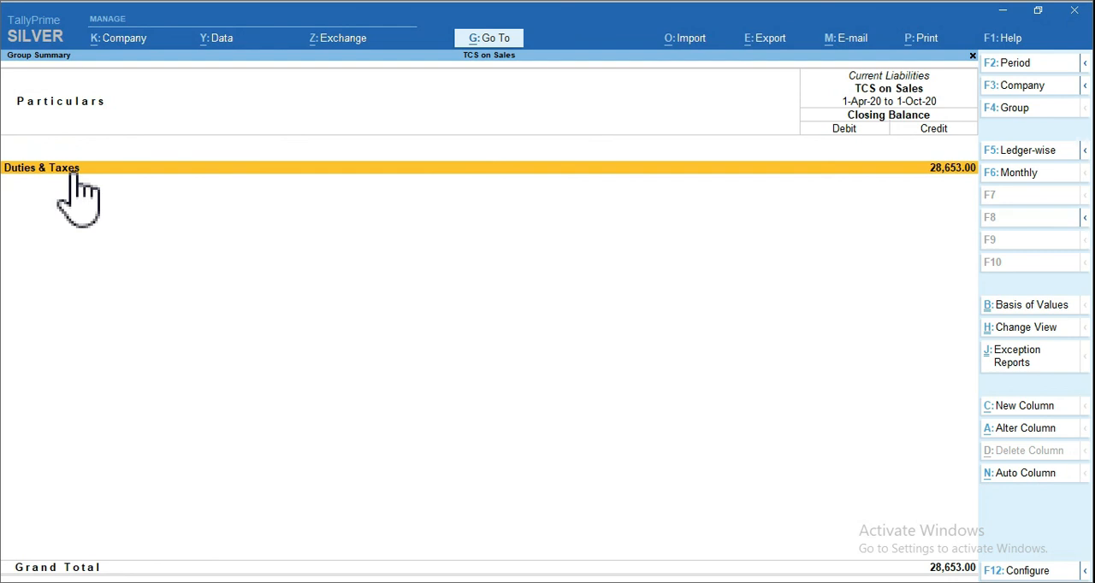
left_click(73, 171)
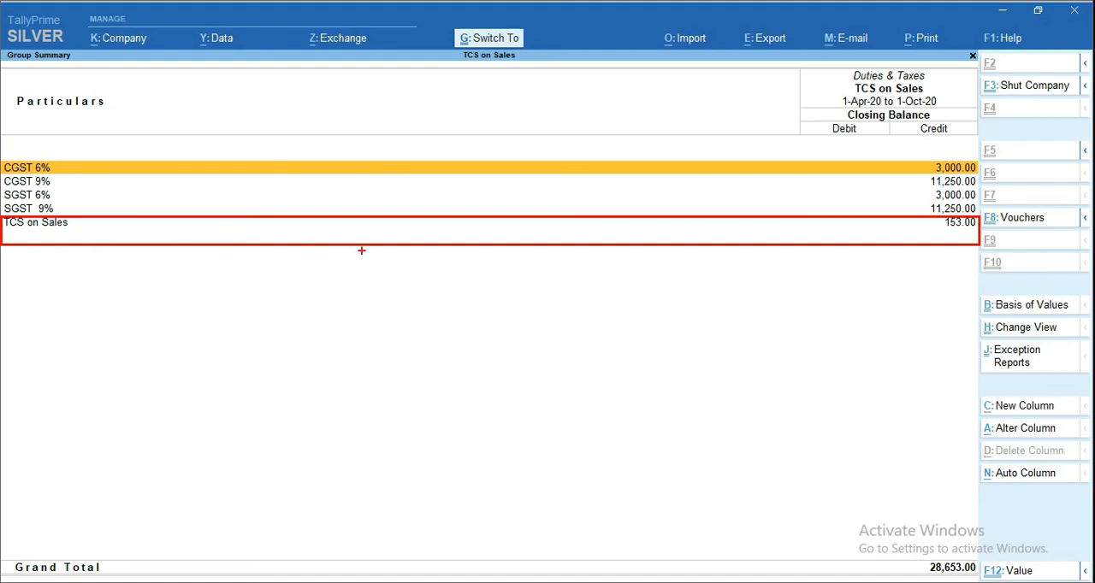
key("Escape")
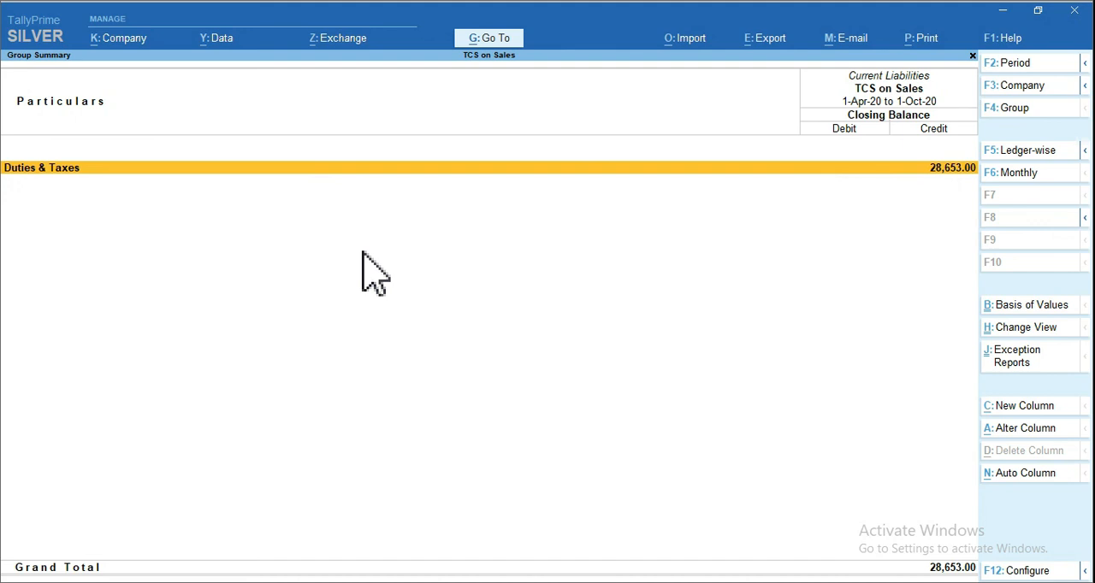
key("Escape")
key("Escape")
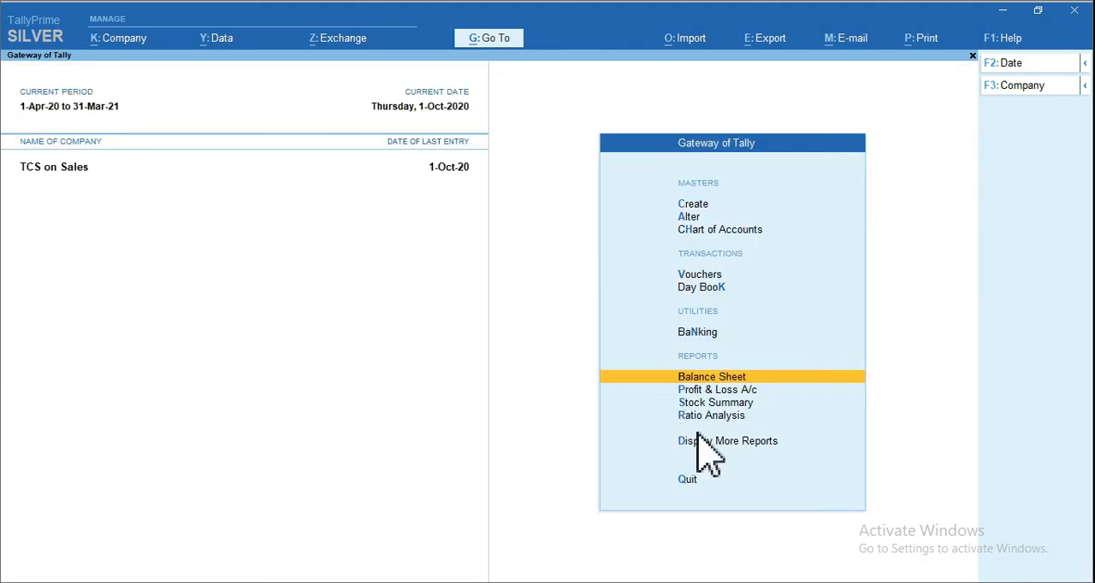
Review Form 27EQ for the tax collectable and TCS Outstandings for the pending amount among the TCS statutory reports
left_click(716, 443)
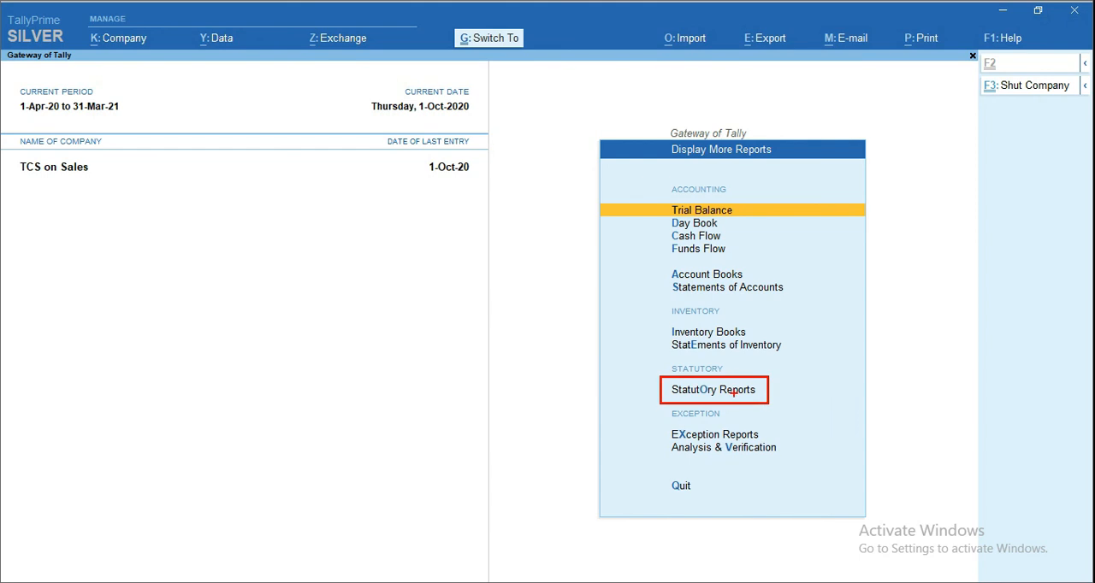
left_click(725, 390)
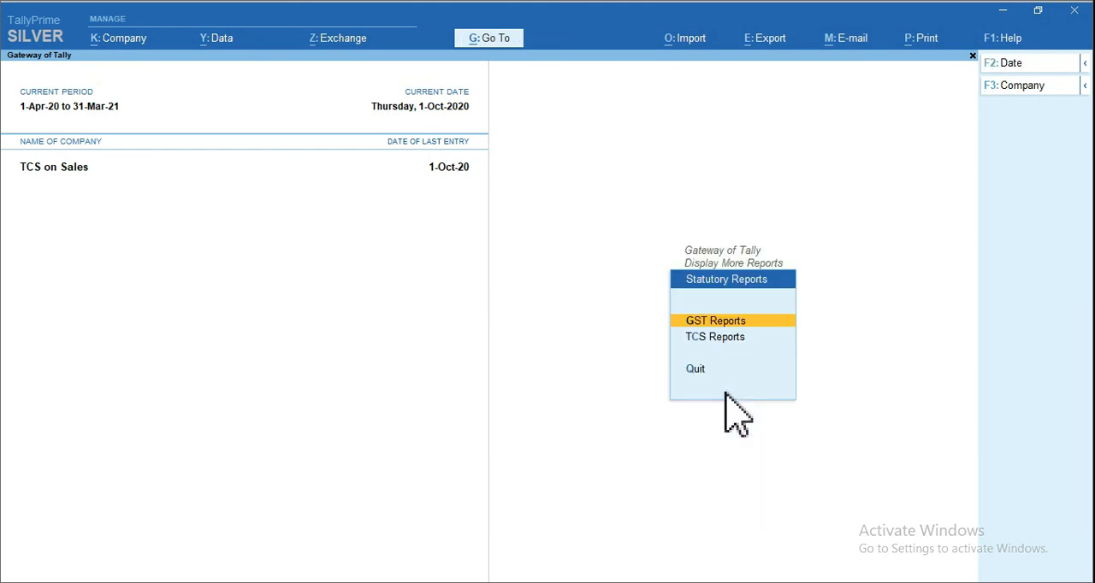
left_click(710, 339)
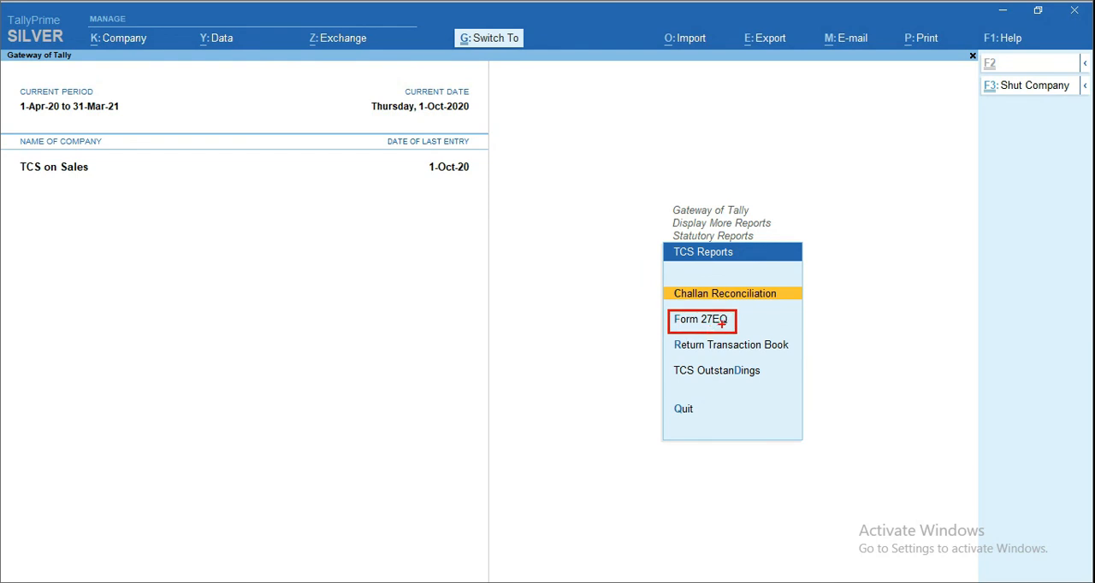
left_click(721, 322)
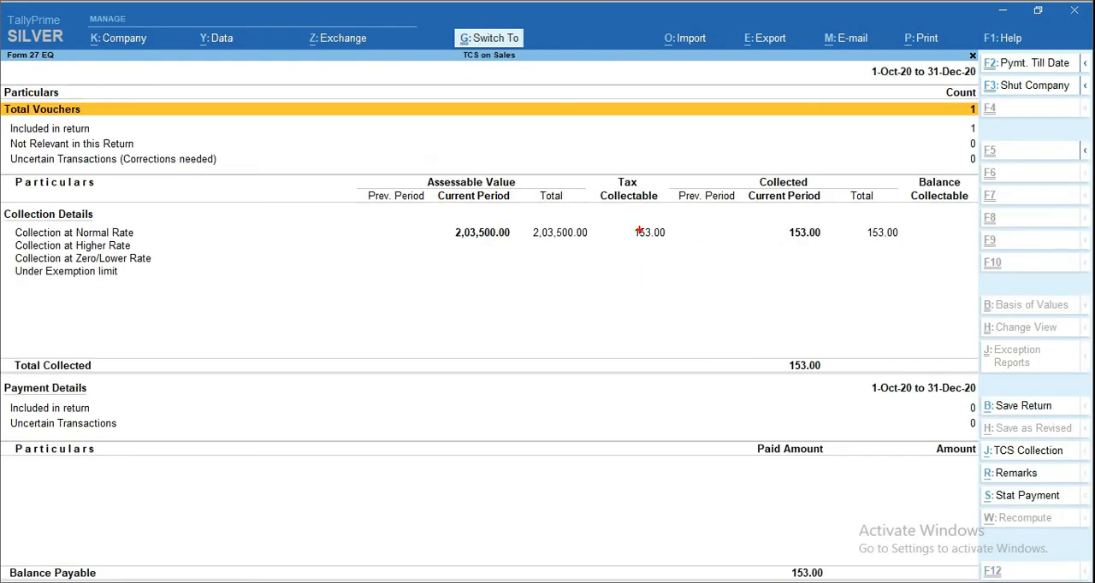
mouse_move(623, 206)
left_mouse_down()
mouse_move(632, 253)
mouse_move(697, 258)
left_mouse_up()
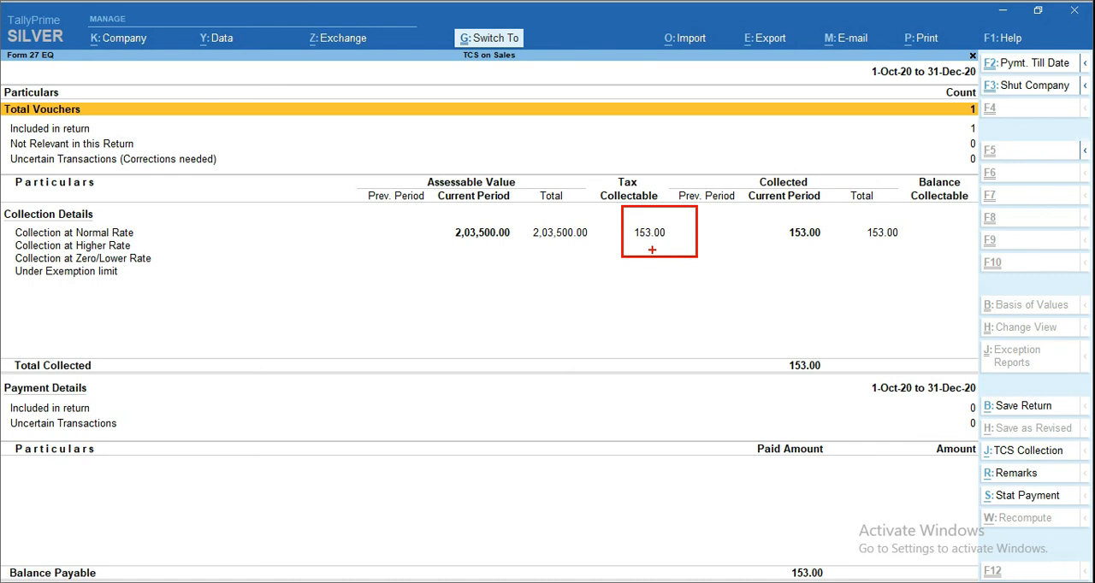
key("Escape")
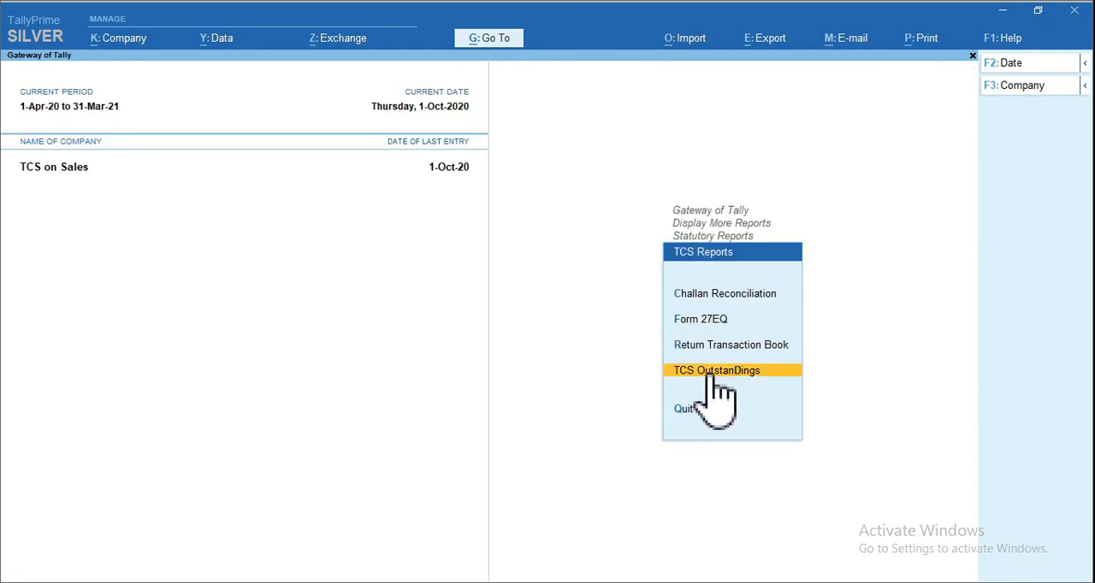
left_click(712, 373)
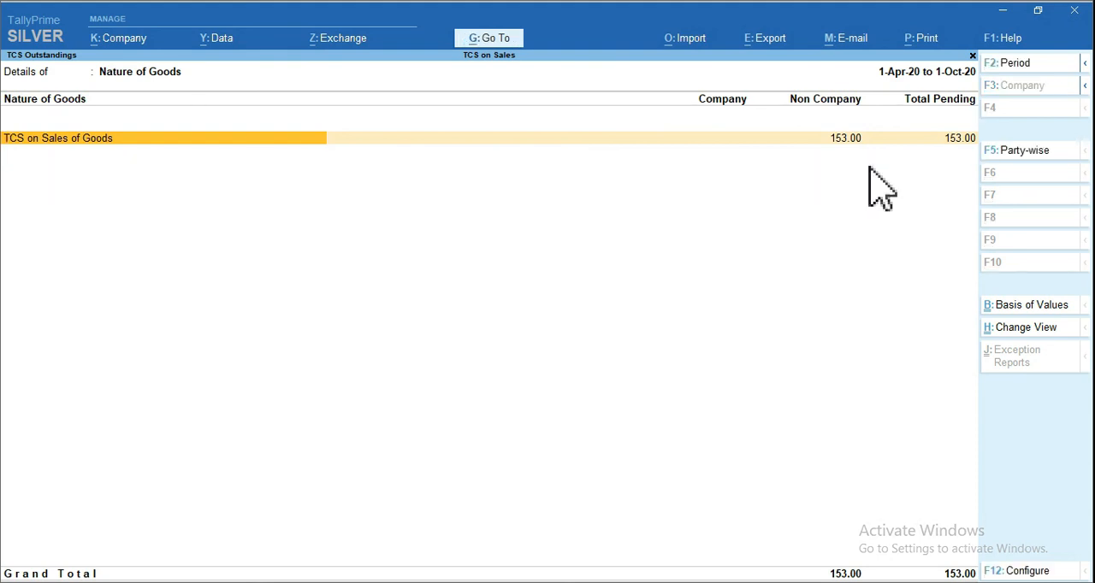
key("Escape")
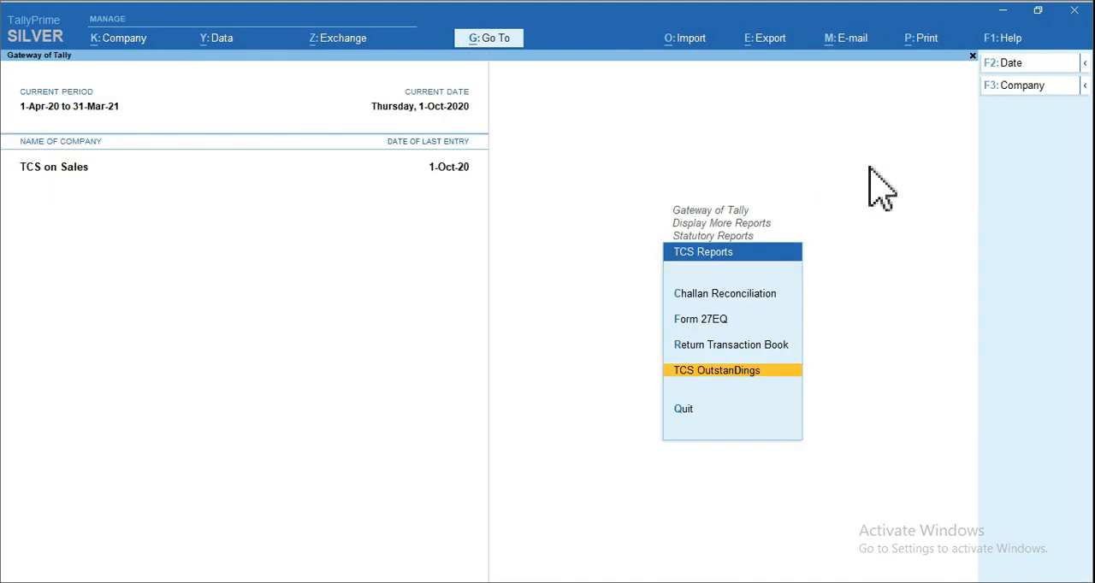
Start a statutory payment from Form 27EQ with TCS as the tax type
left_click(703, 323)
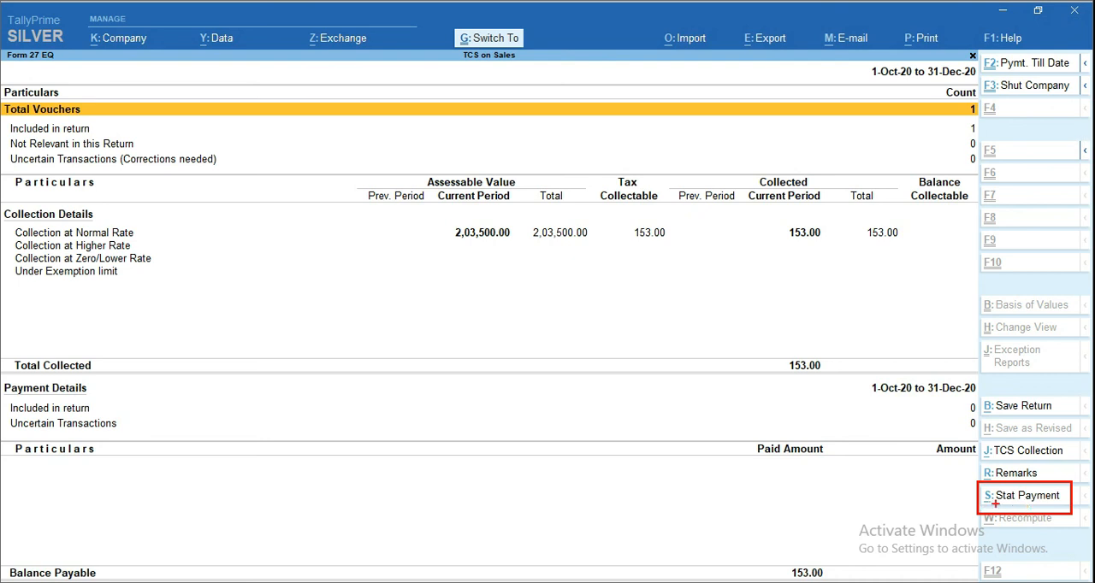
key("Escape")
left_click(1018, 501)
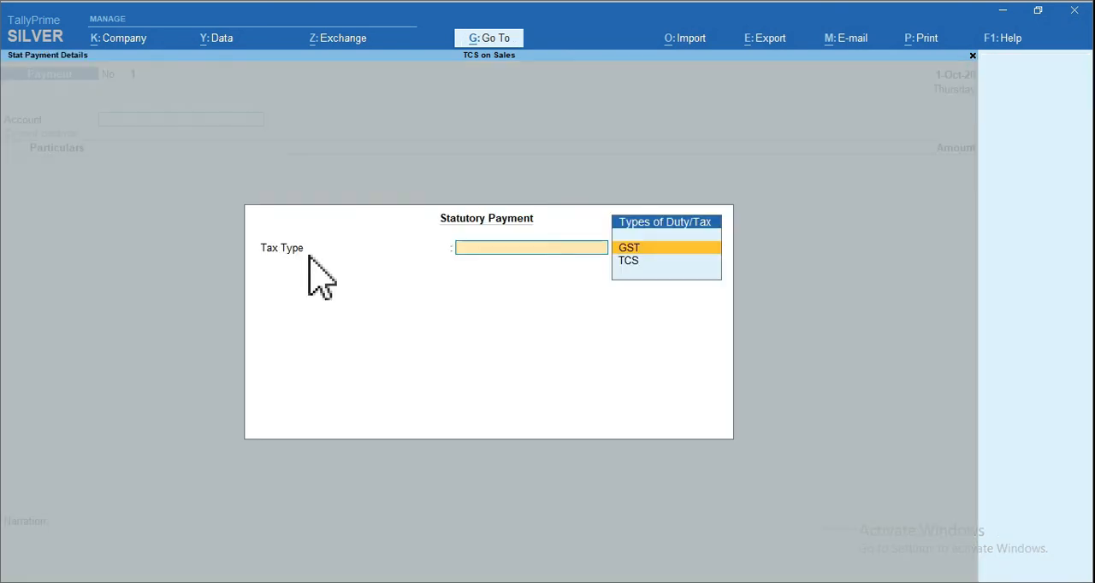
key("Down")
key("Return")
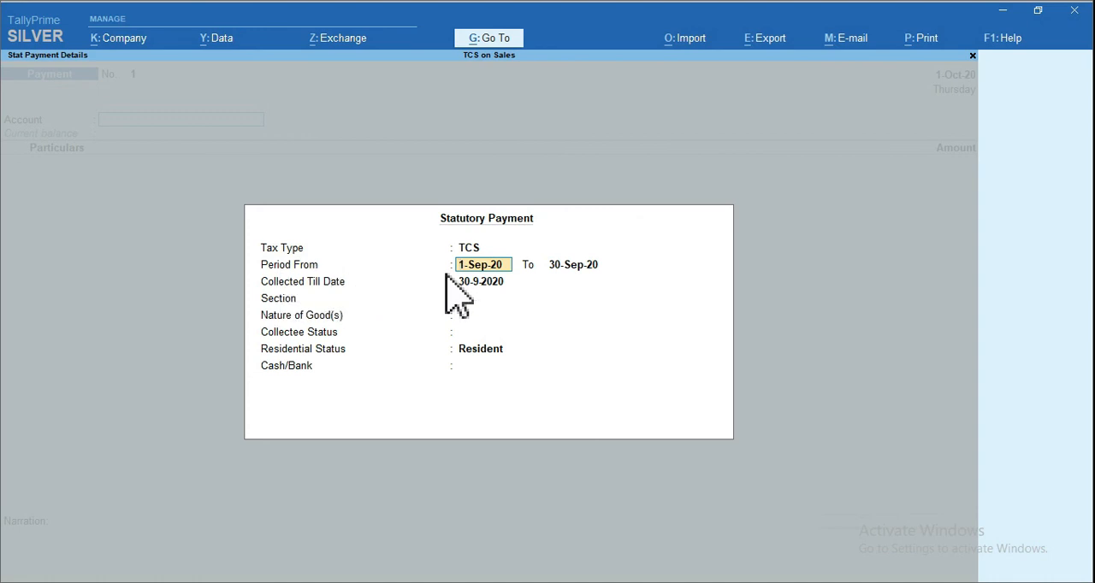
Set the statutory payment period to 1-Oct-20 through 30-Oct-20 and the collected till date to 1-10-2020
type("1 10 20")
key("Return")
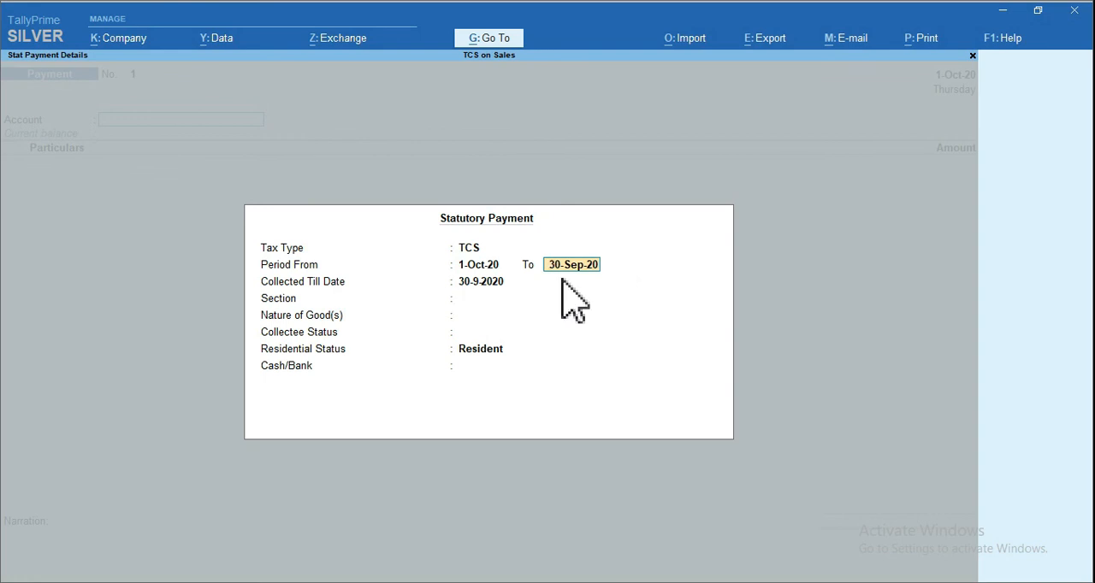
type("30 10 20")
key("Return")
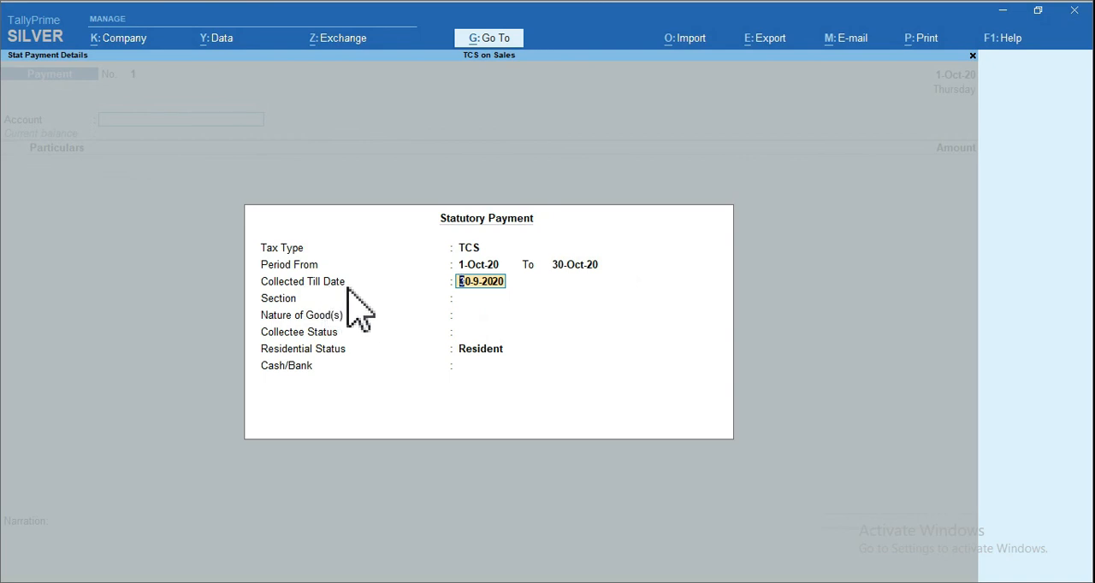
type("1 10 20")
key("Return")
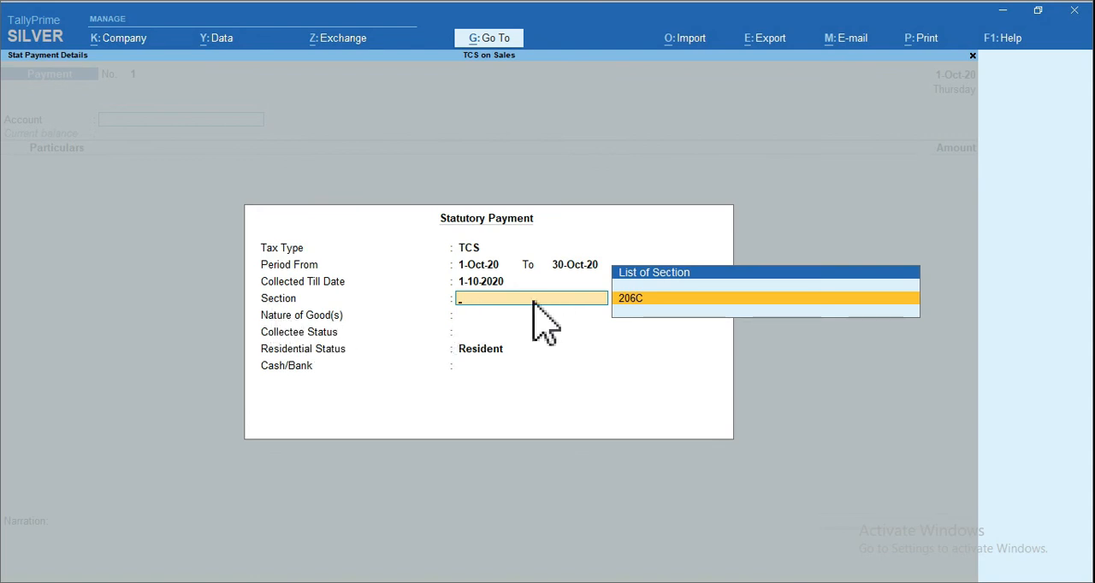
Set section 206C, nature of goods TCS on Sales of Goods, collectee status Non Company, residential status Resident, and Cash as the payment account
key("Return")
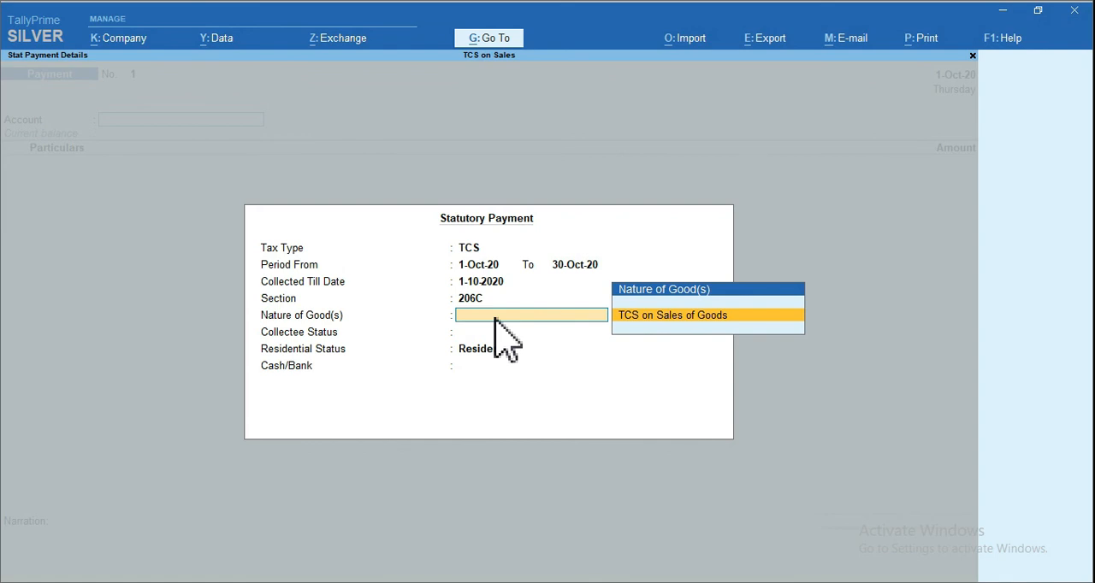
key("Return")
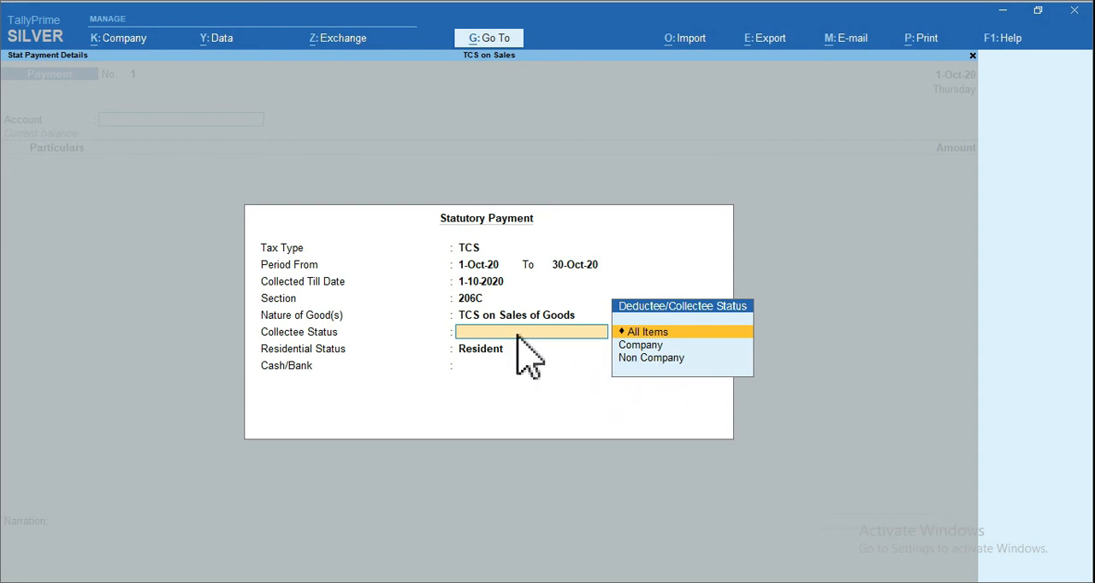
key("Down")
key("Down")
key("Return")
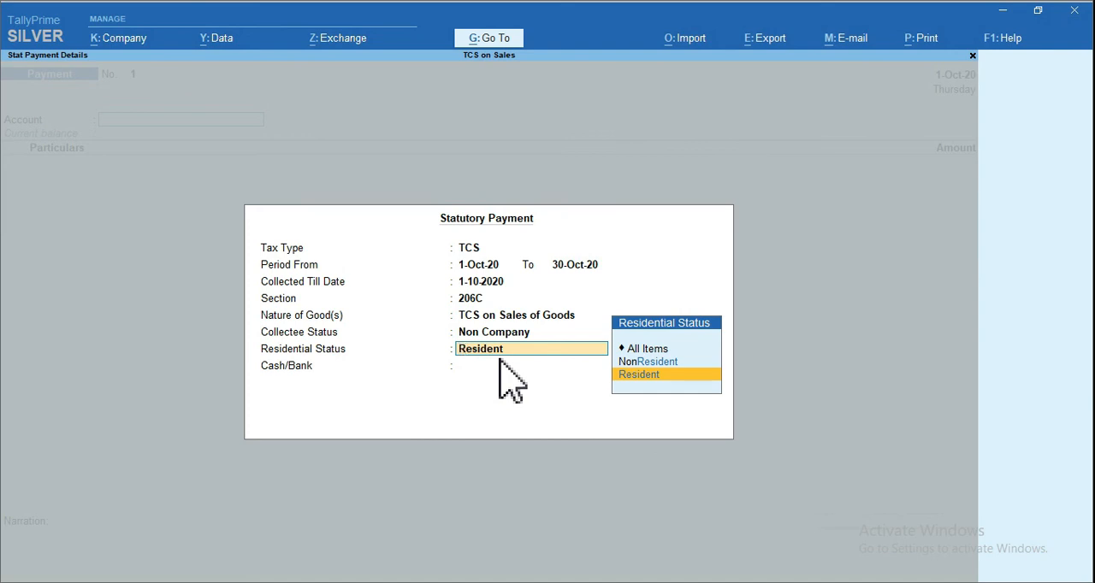
key("Return")
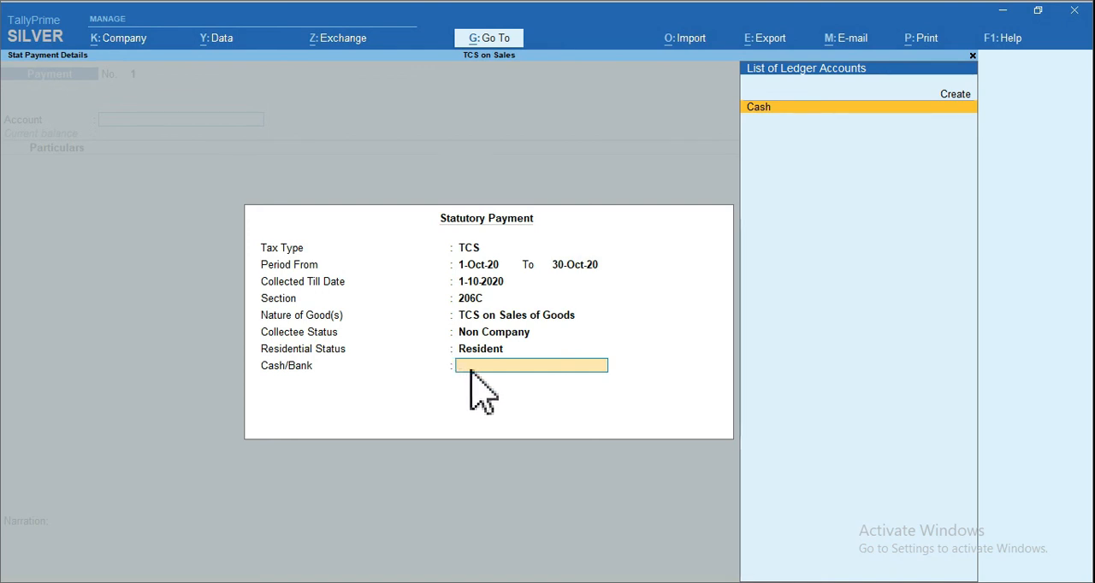
key("Return")
Leave the narration blank and save the TCS payment voucher
key("ctrl")
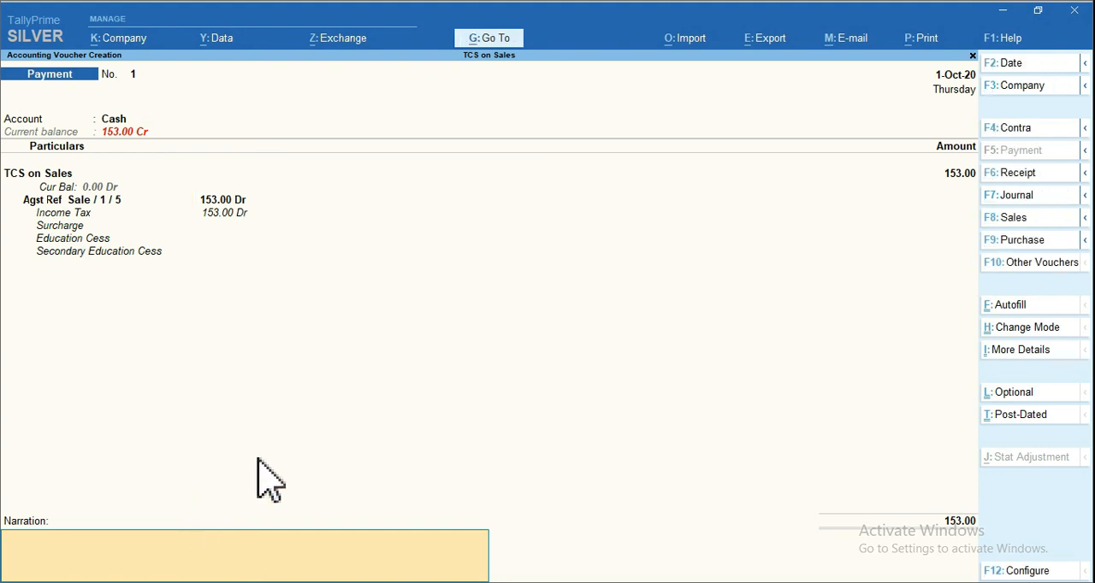
key("Return")
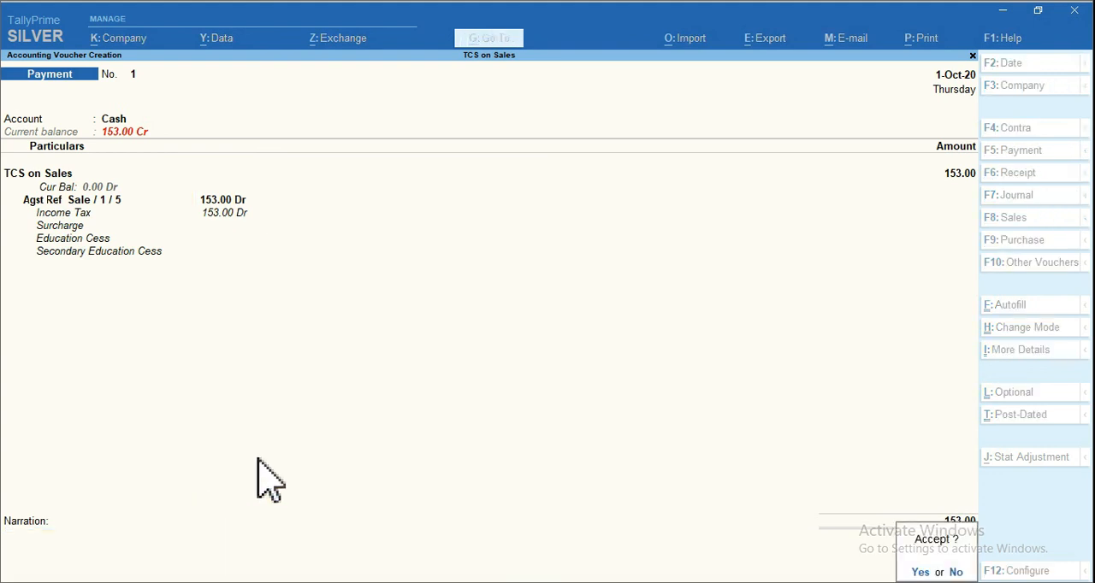
key("Return")
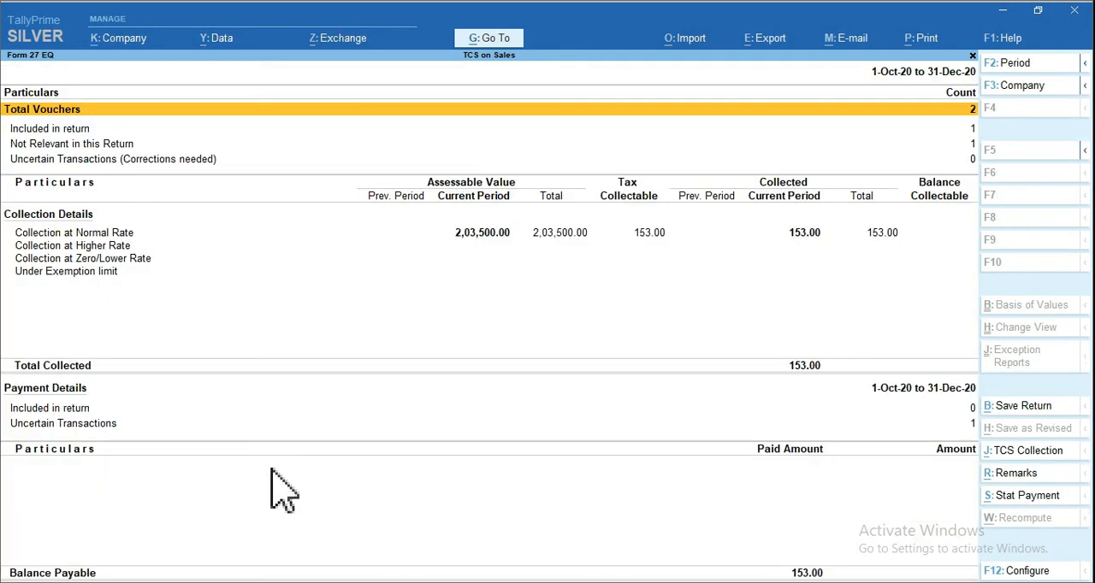
Check TCS Outstandings for any amount still pending after the payment, and return to the Gateway of Tally
key("Escape")
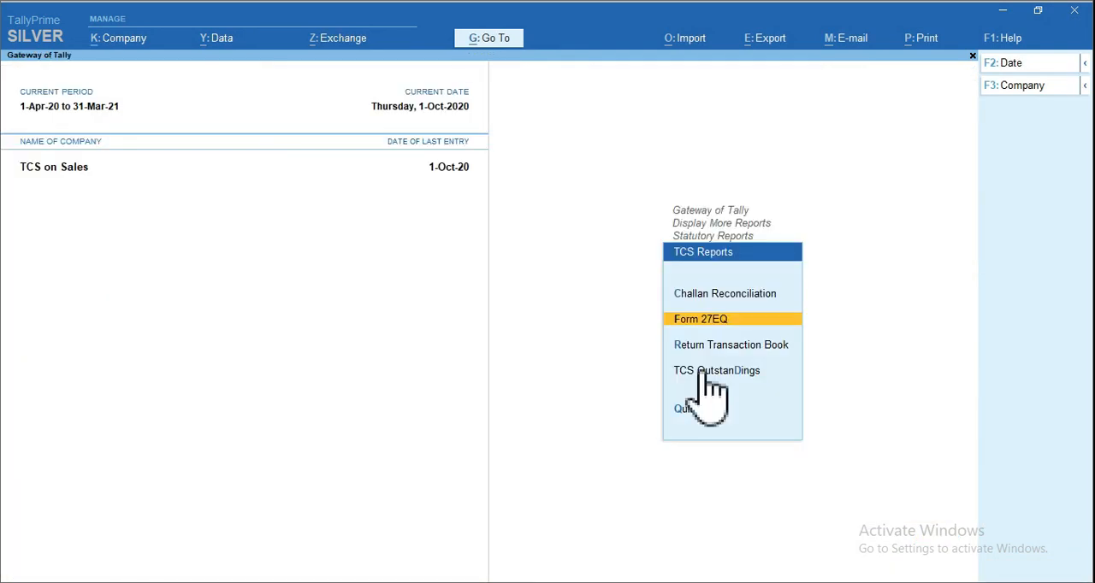
left_click(699, 374)
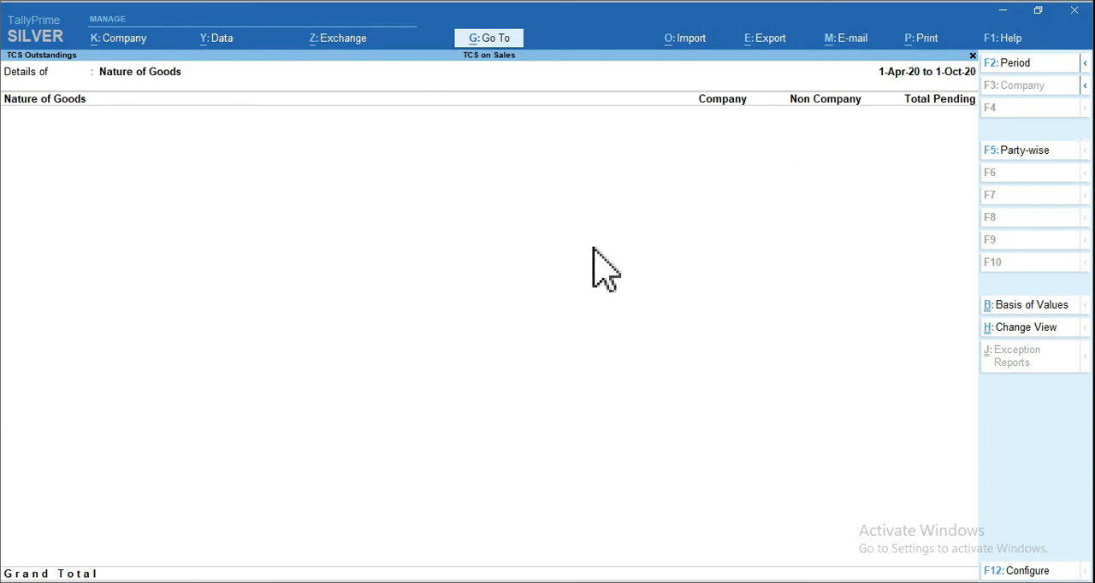
key("Escape")
key("Escape")
key("Escape")
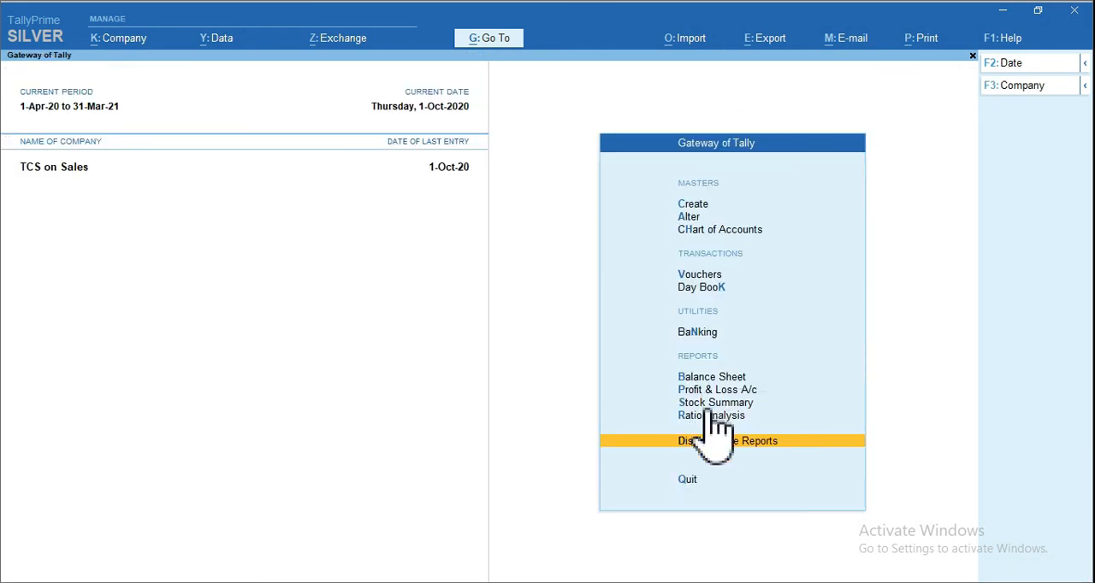
Show the Balance Sheet in detail and examine the ledgers remaining under Duties & Taxes
left_click(707, 382)
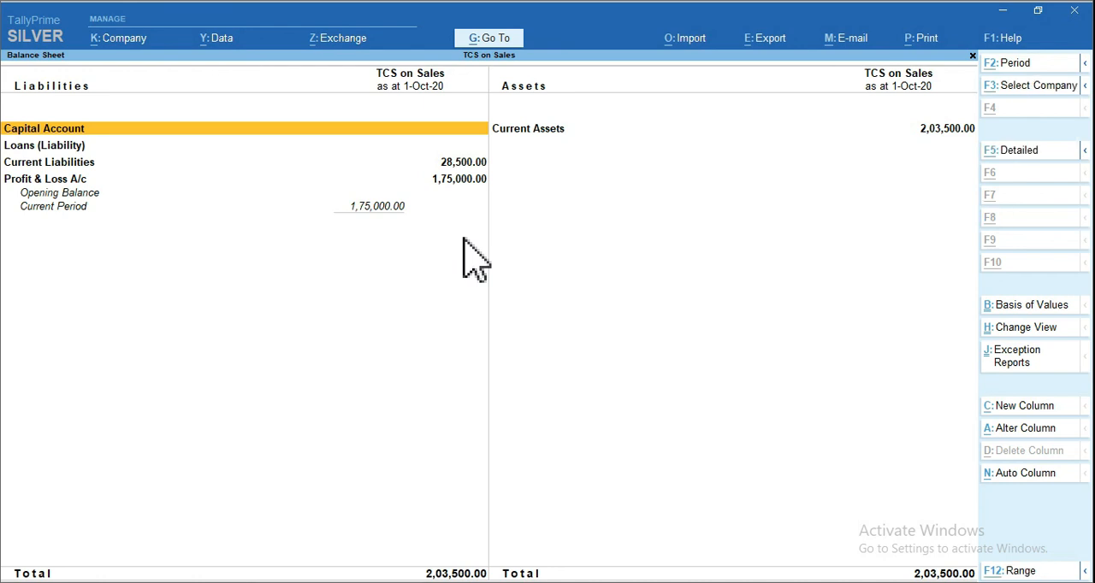
key("alt+F5")
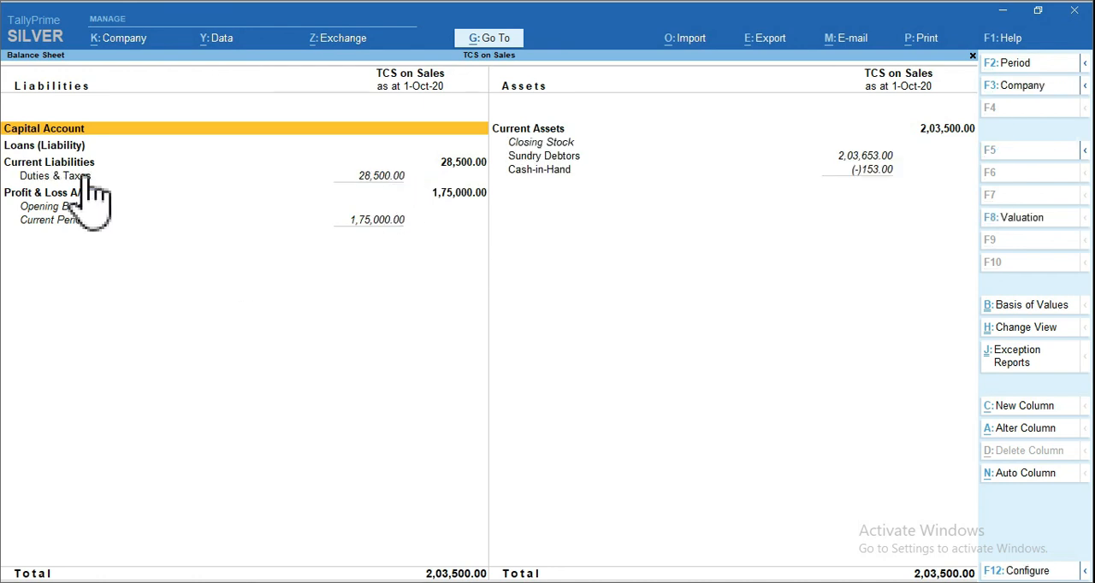
left_click(85, 177)
left_click(90, 179)
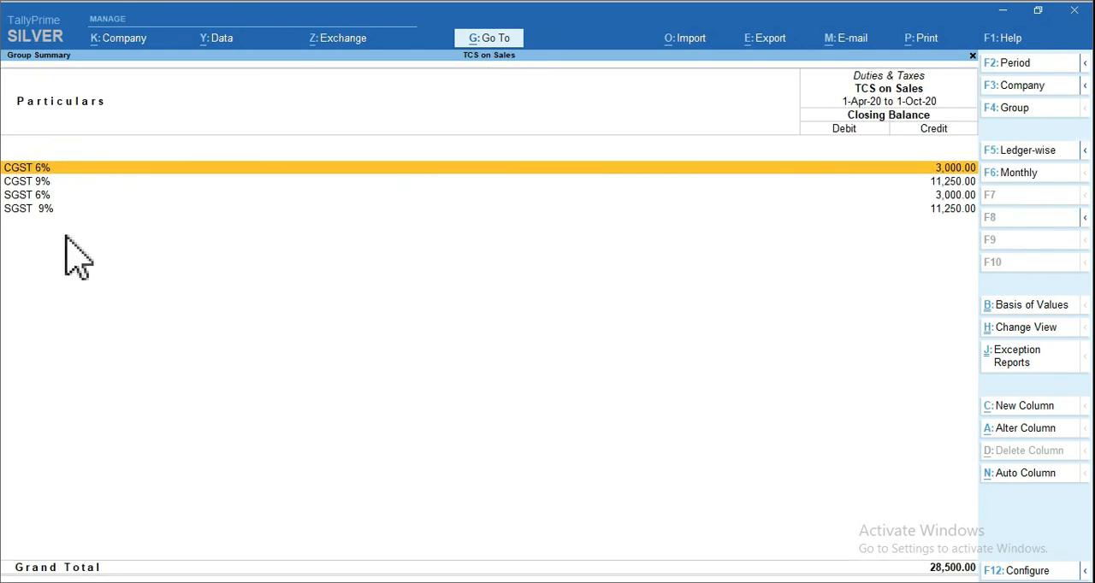